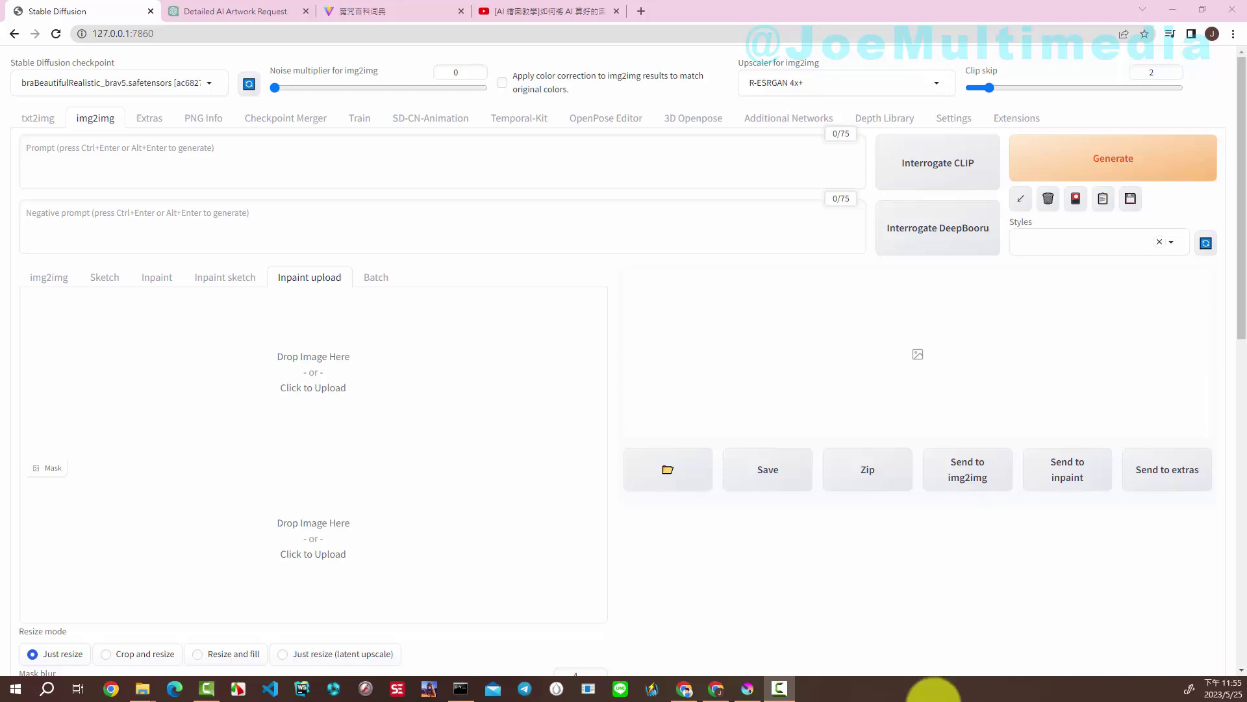
# Step: Glance at Krita's welcome window, hide Krita, then bring up the Krita animation tutorial on YouTube
pyautogui.click(748, 689)
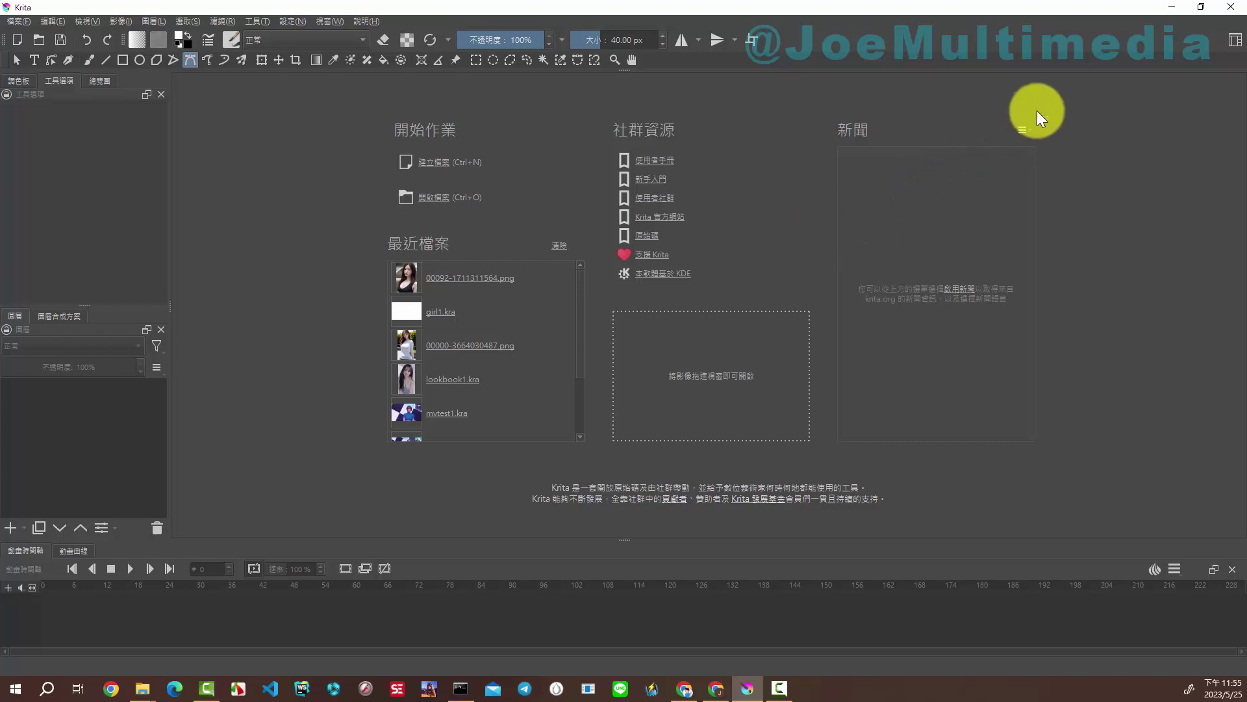
pyautogui.click(1167, 6)
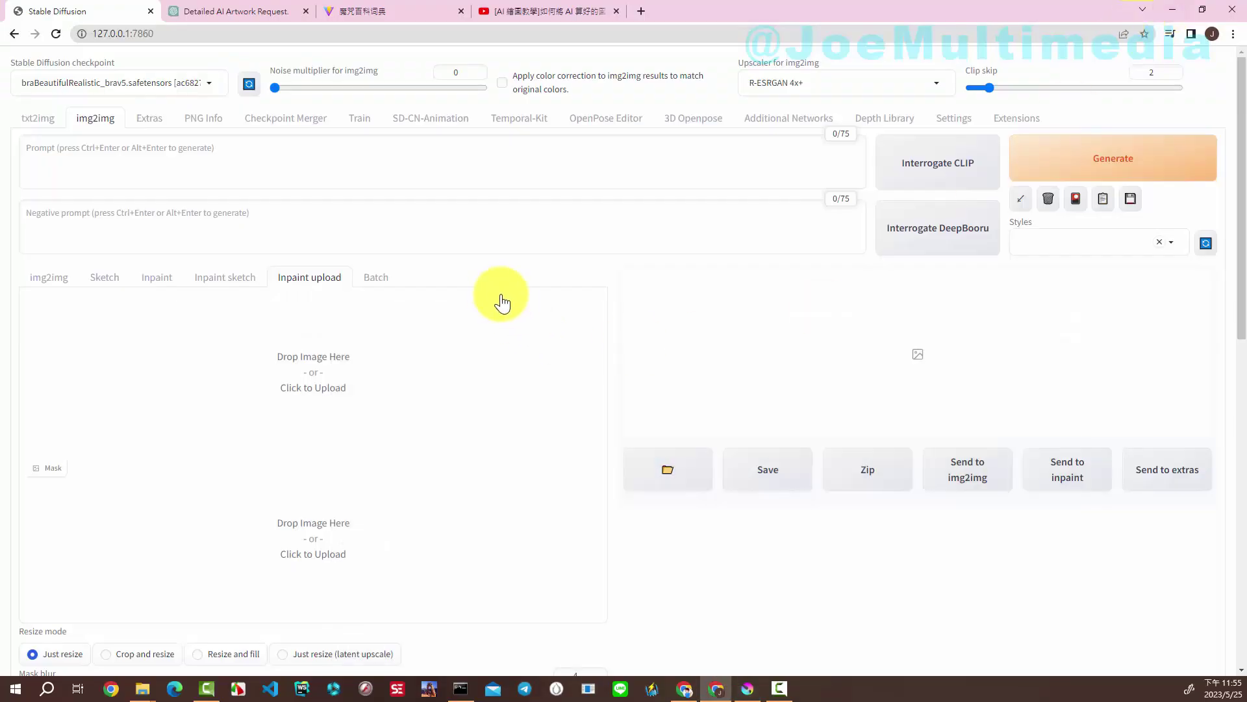
pyautogui.click(547, 10)
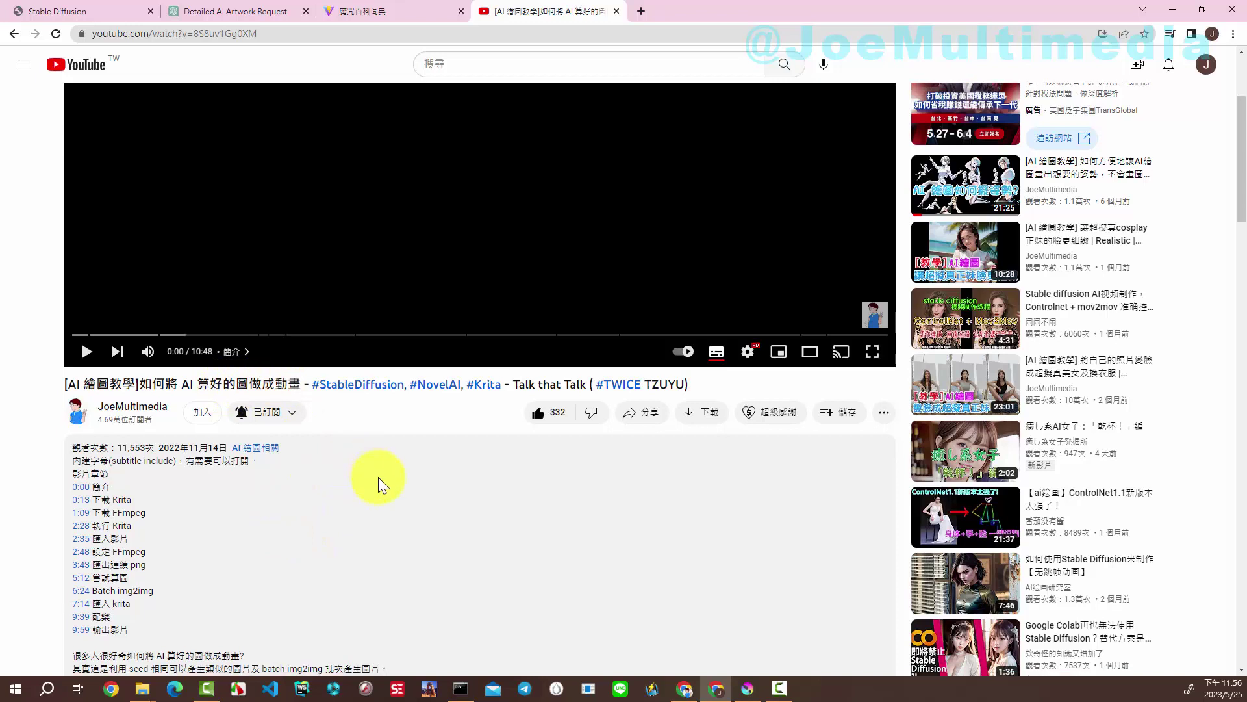
pyautogui.scroll(-2, 378, 477)
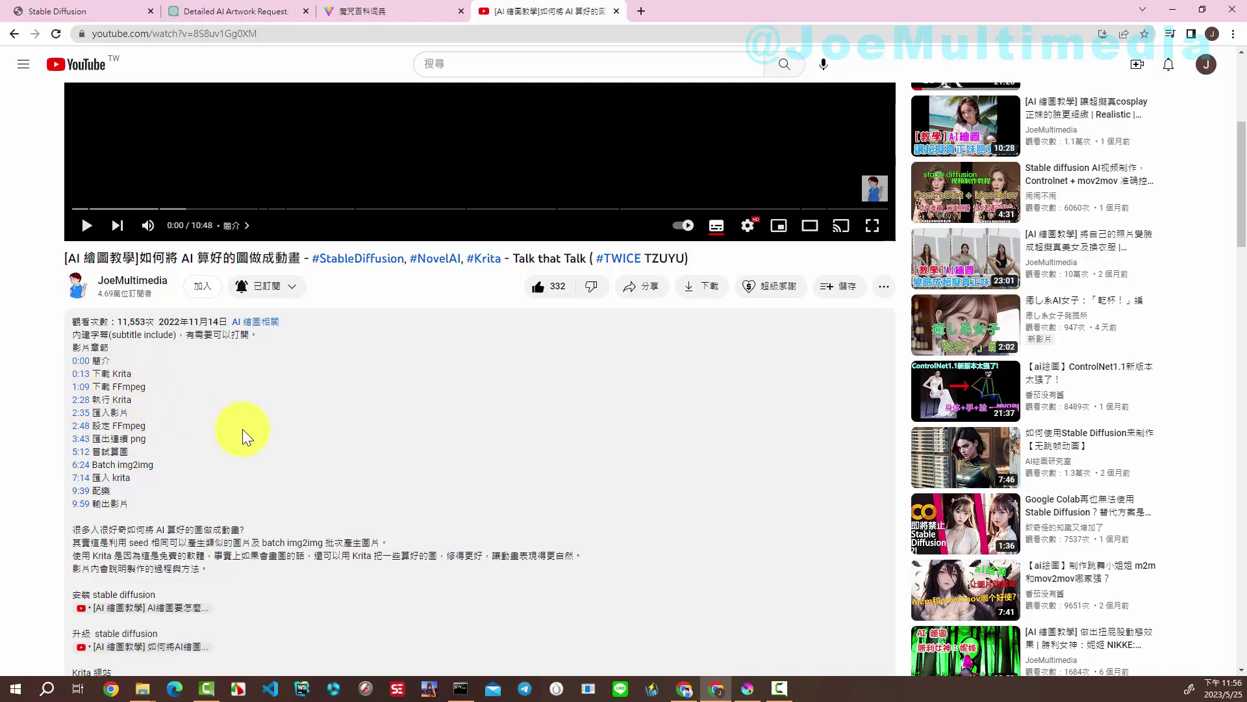
pyautogui.scroll(5, 243, 431)
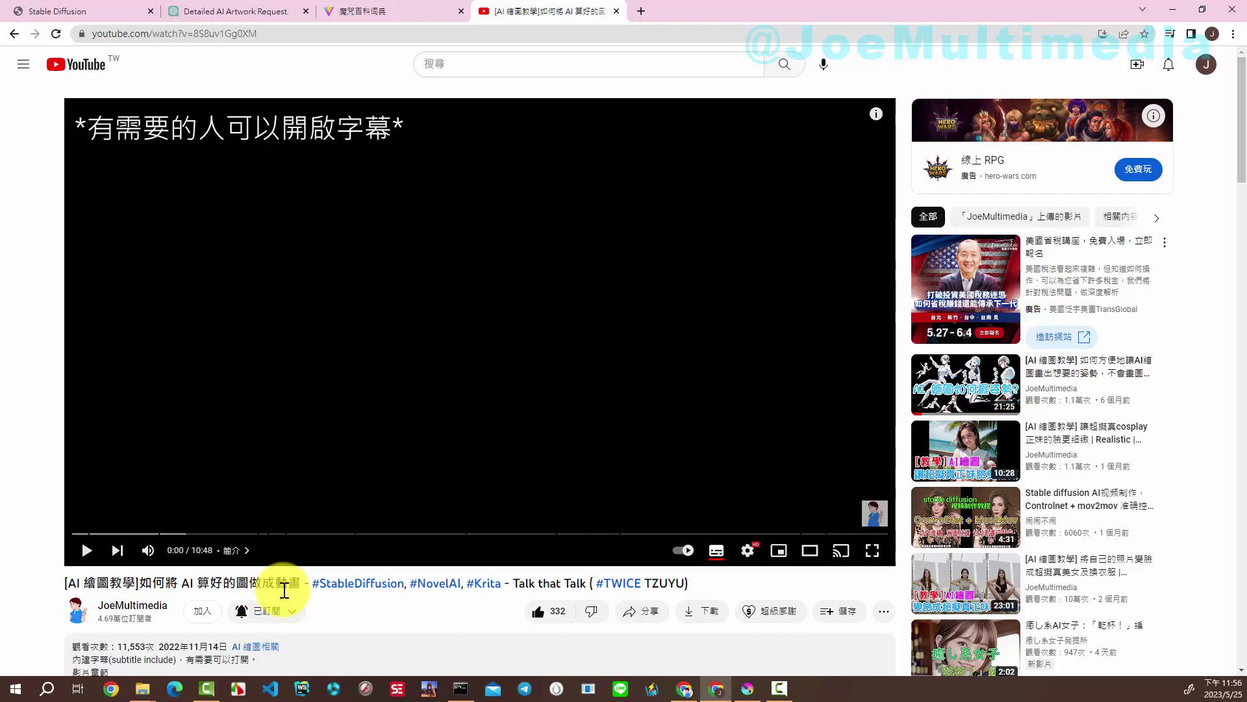
# Step: Back in the web UI, look over the Inpaint and Inpaint upload sub-tabs of img2img
pyautogui.click(91, 14)
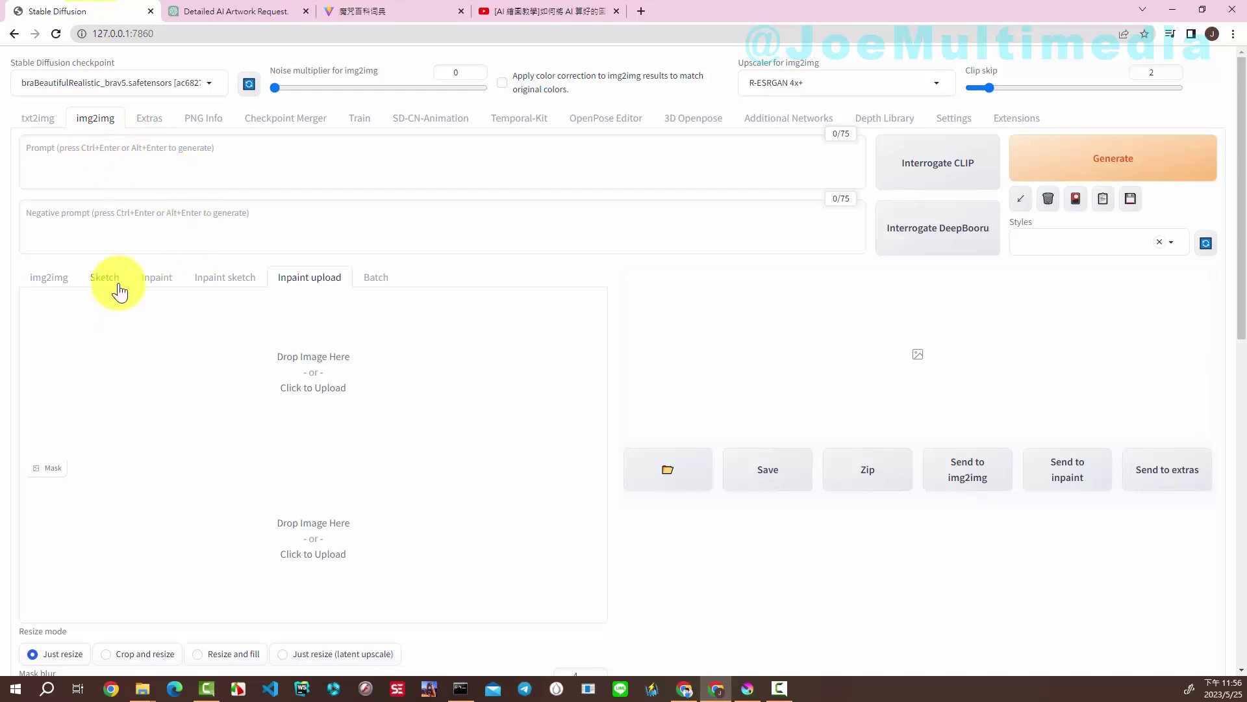
pyautogui.click(153, 279)
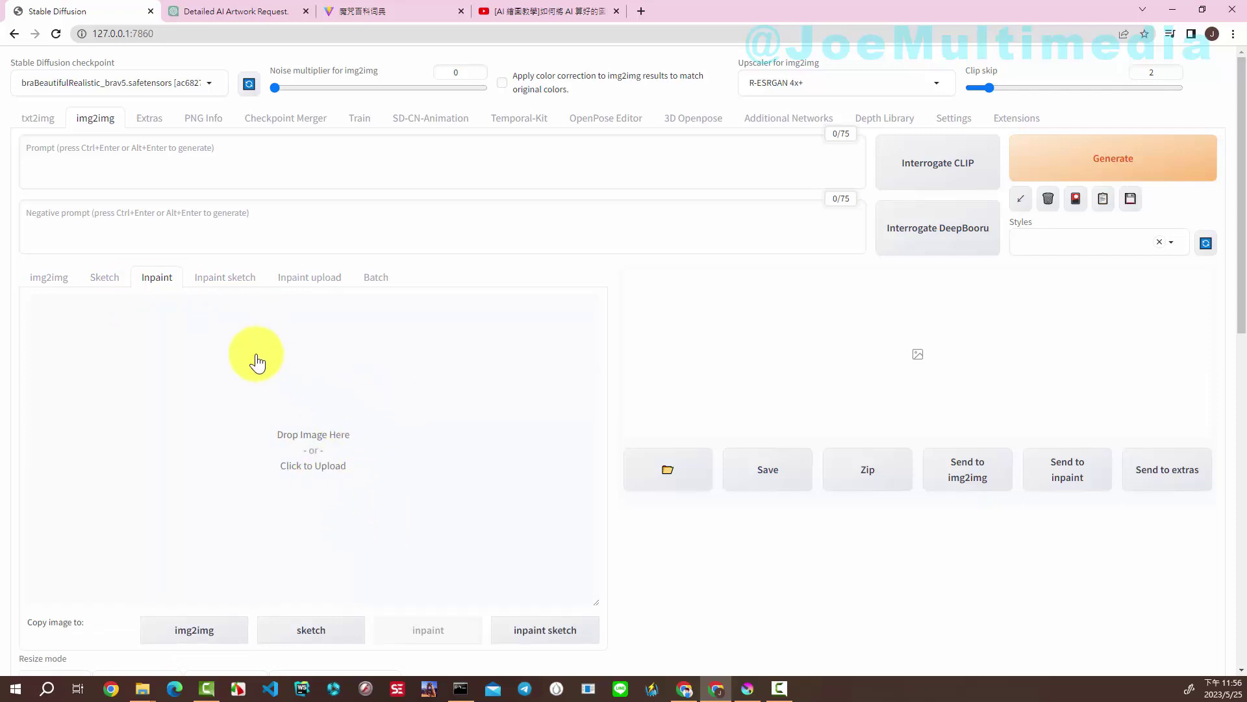
pyautogui.click(300, 281)
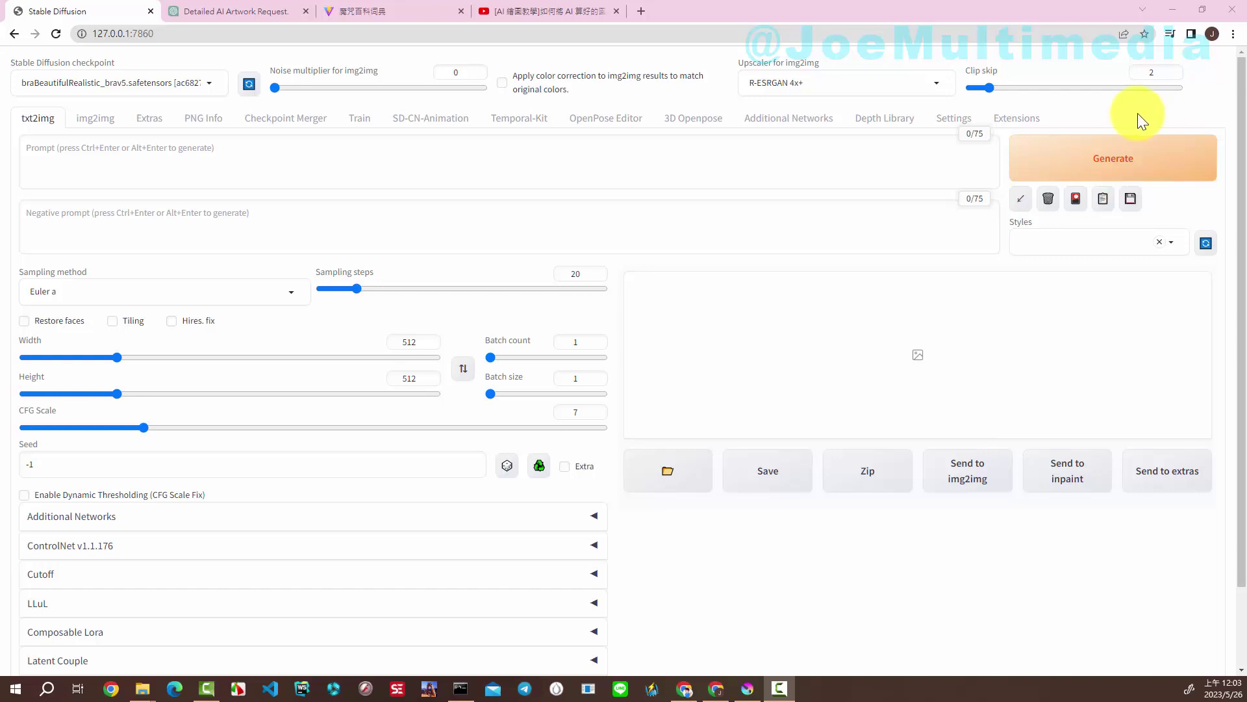
# Step: Reload the last prompt and settings, regenerate the office-lady portrait, and send it to img2img
pyautogui.click(1021, 199)
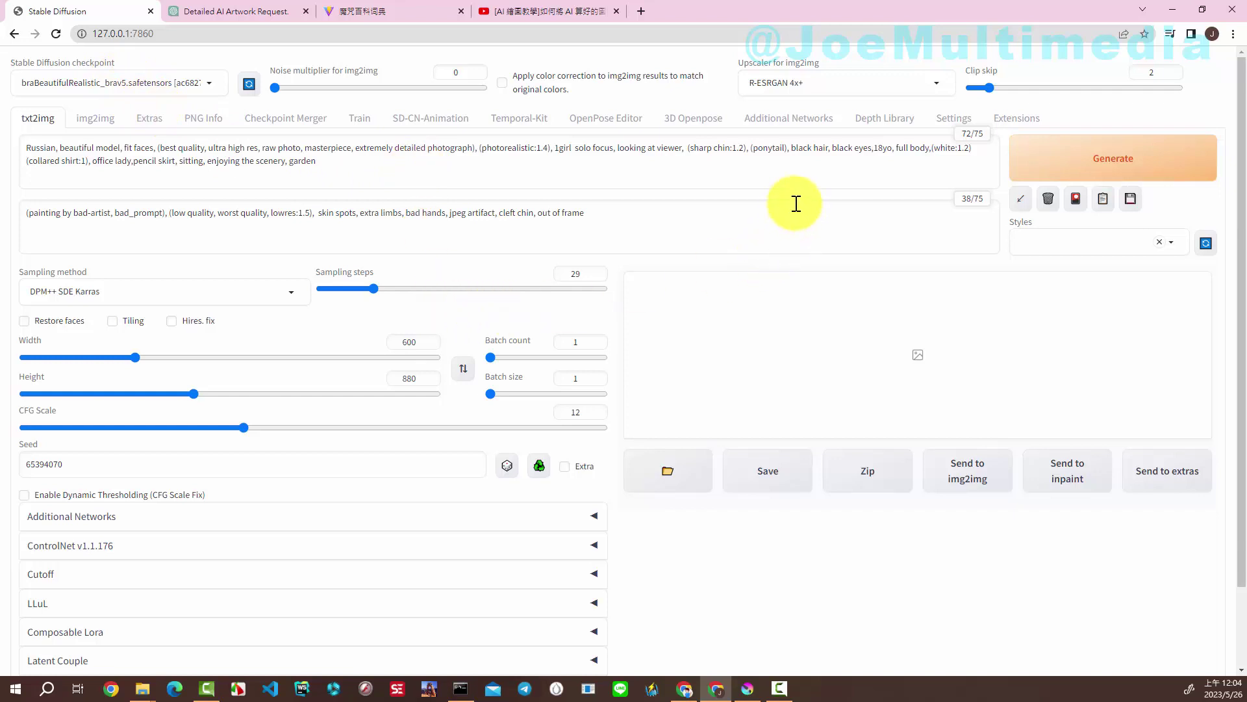
pyautogui.click(1056, 161)
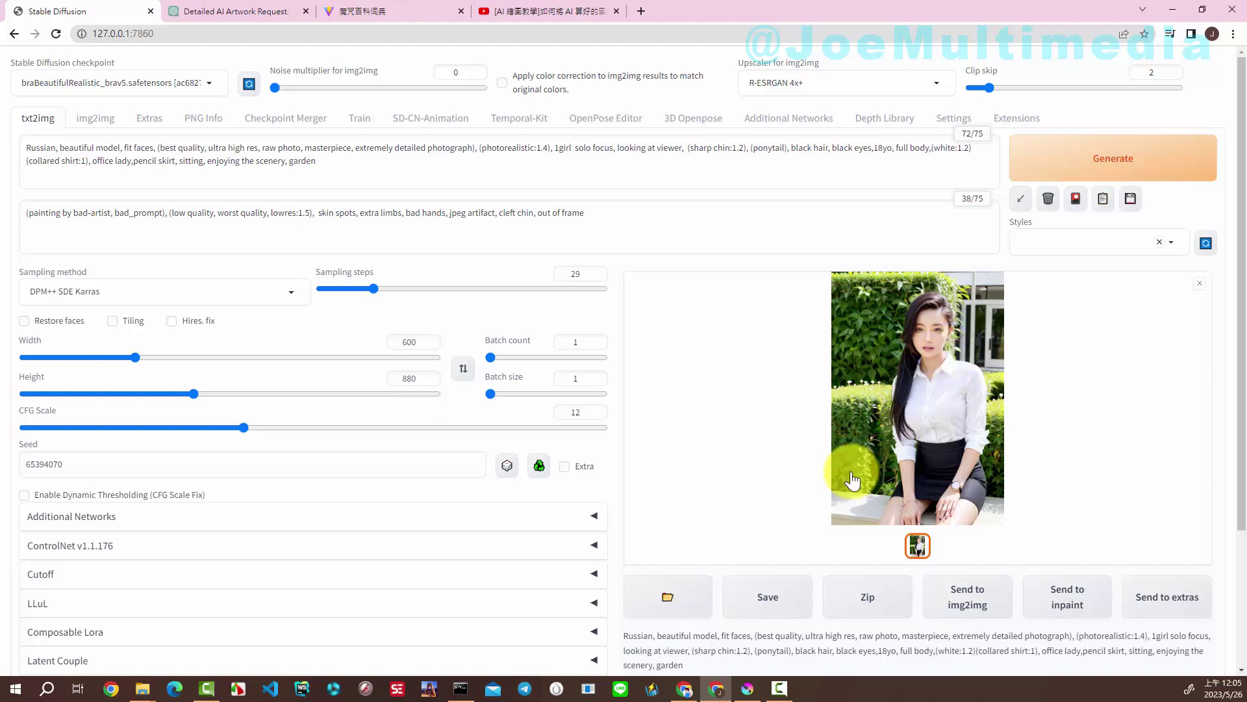
pyautogui.click(958, 617)
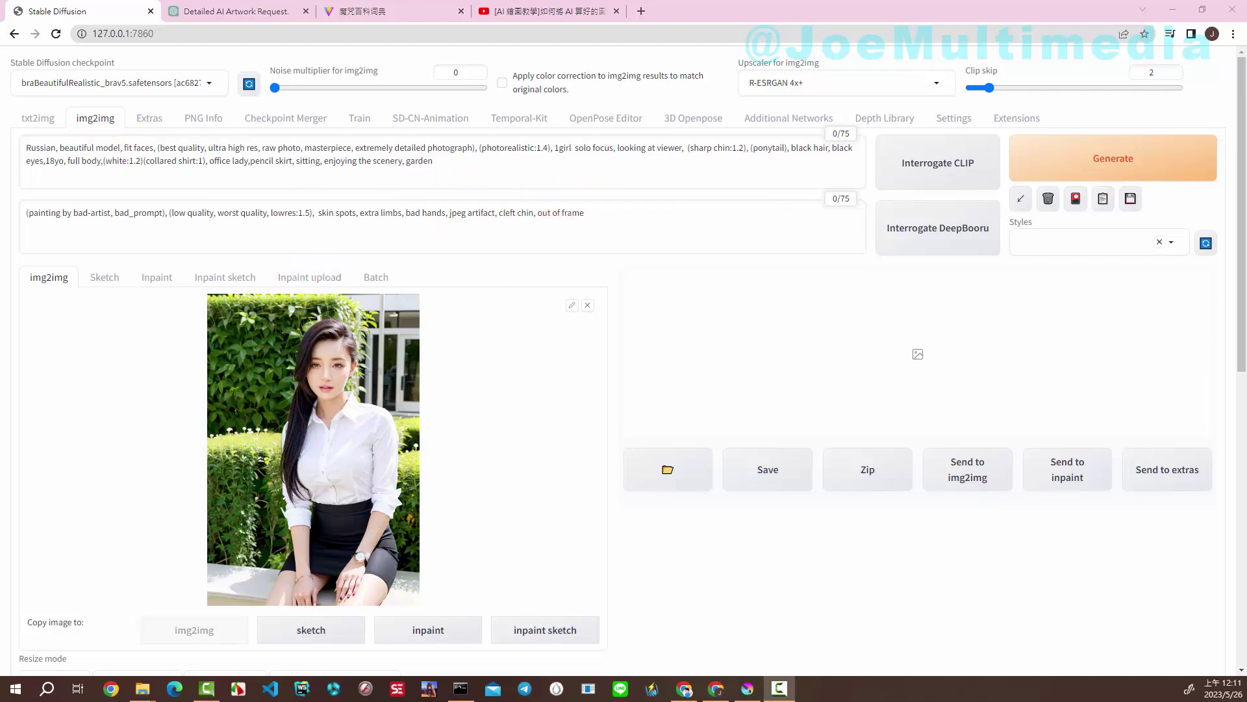
# Step: Drag 00000-65394070.png from the 2023-05-26 output folder into Krita as a new document
pyautogui.click(748, 694)
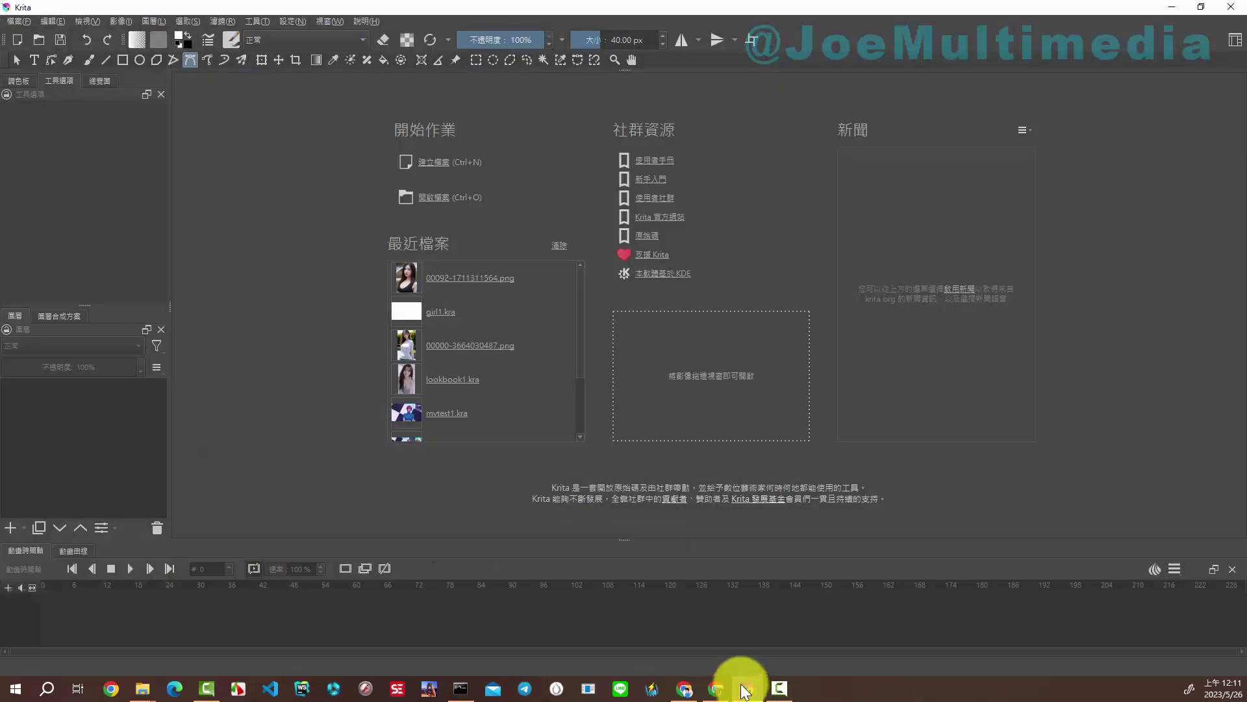
pyautogui.click(140, 687)
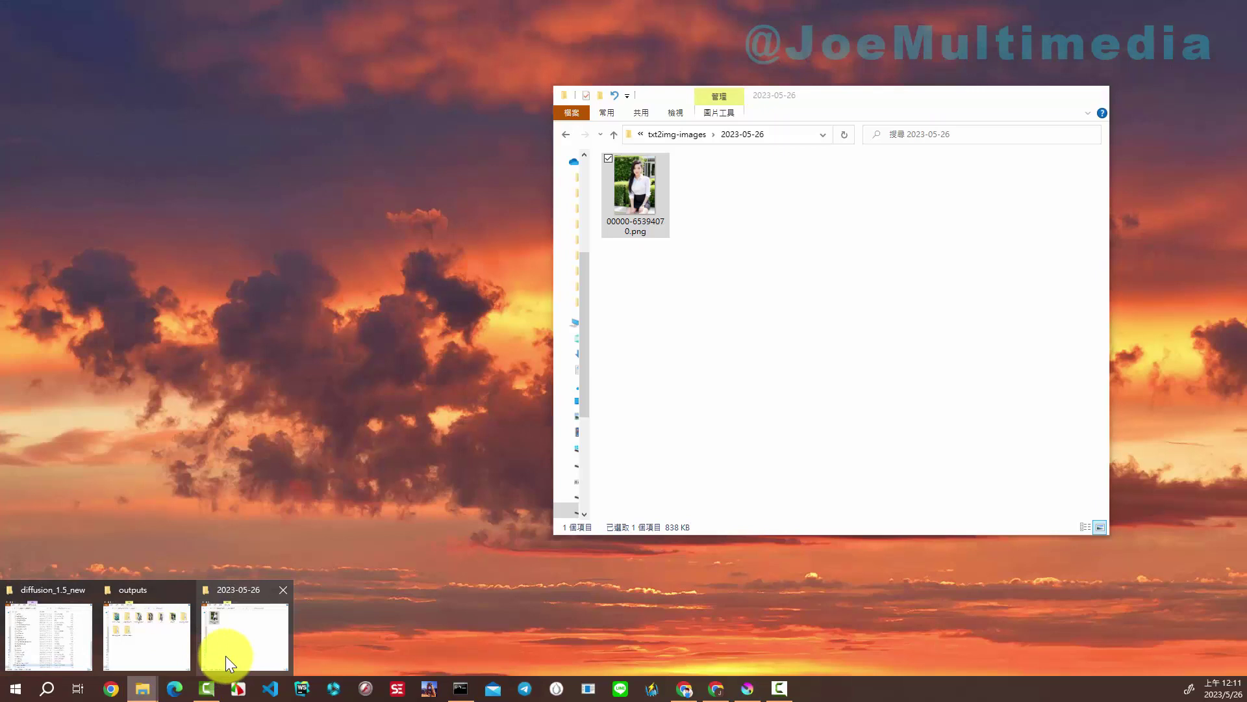
pyautogui.click(225, 656)
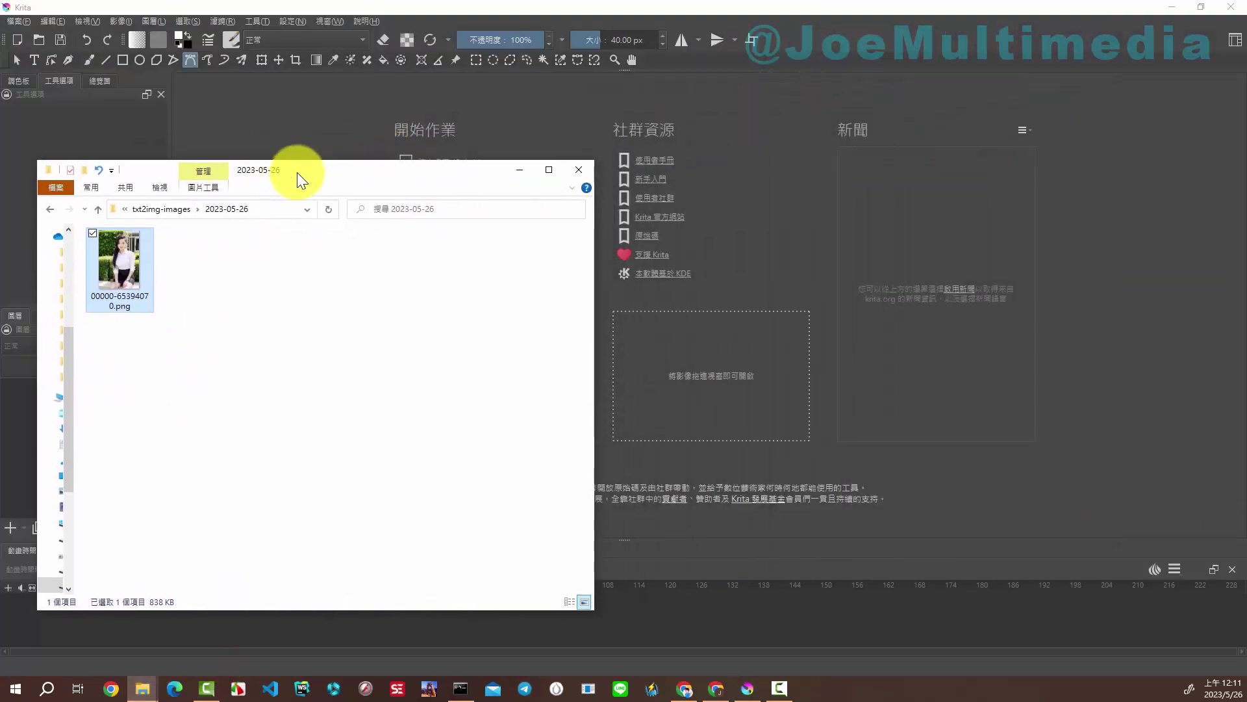
pyautogui.moveTo(809, 99); pyautogui.dragTo(284, 168)
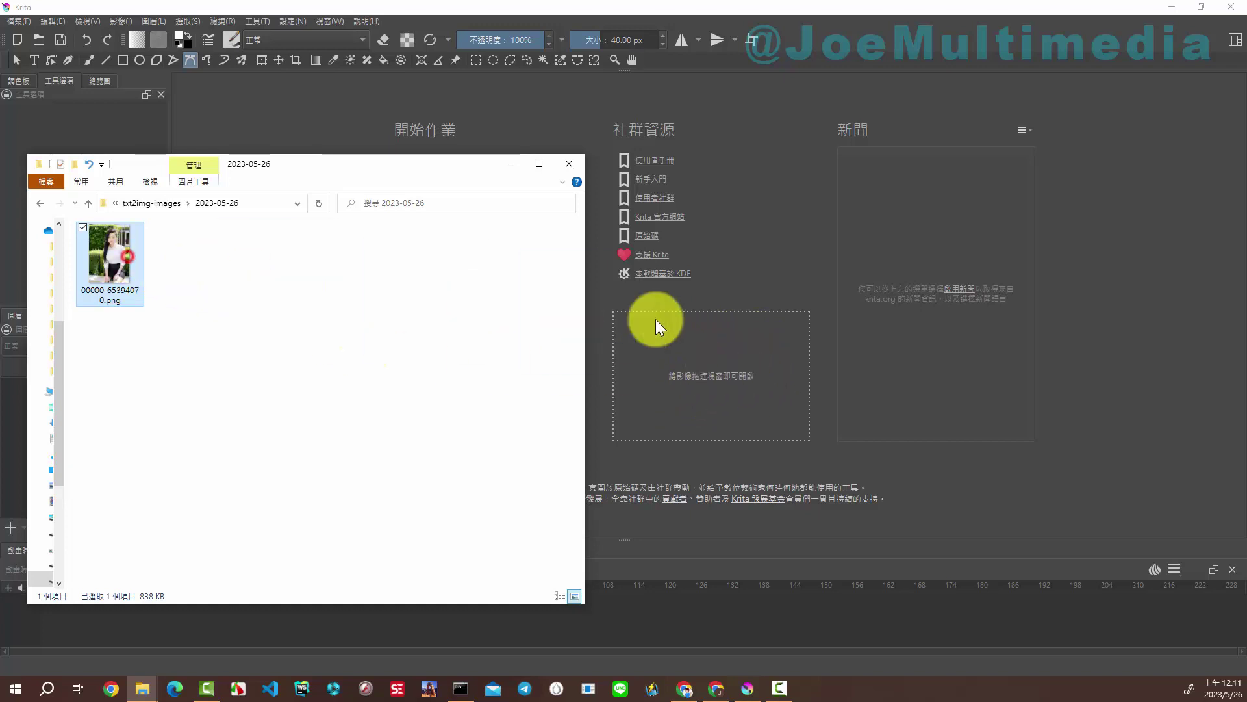
pyautogui.moveTo(656, 318); pyautogui.dragTo(676, 350)
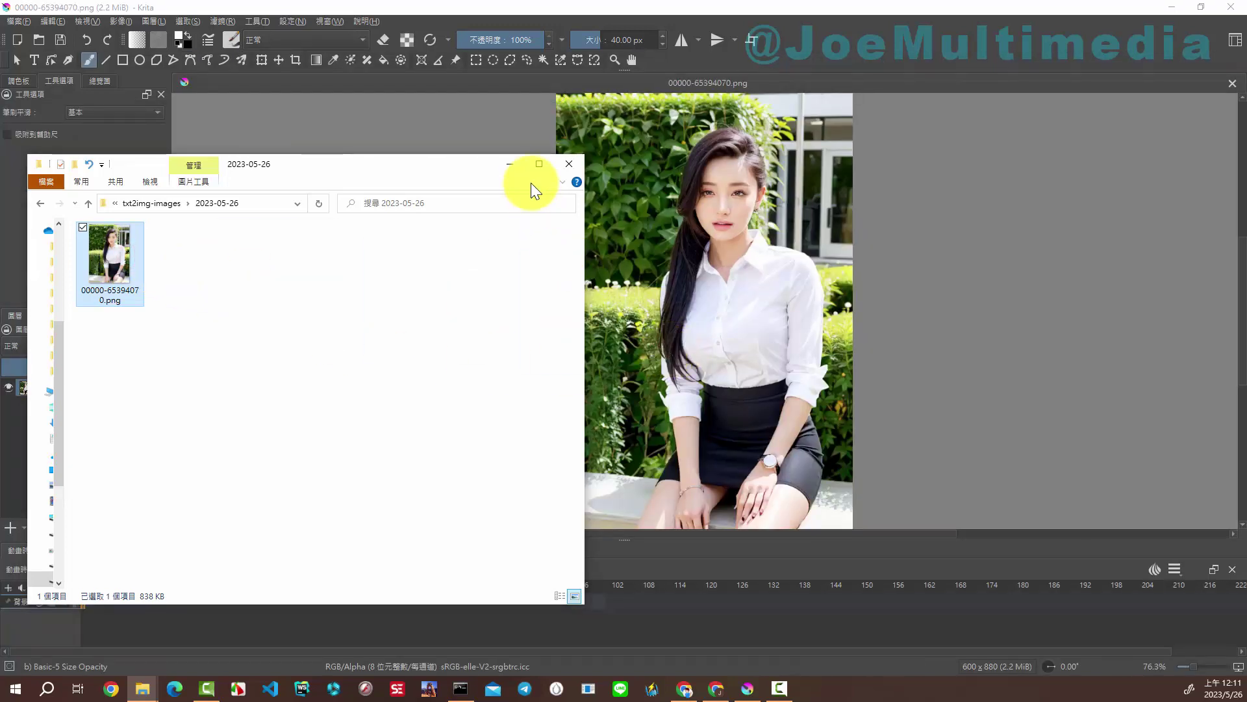
# Step: Hide the folder window and Save As over the existing 00000-65394070.png
pyautogui.click(509, 165)
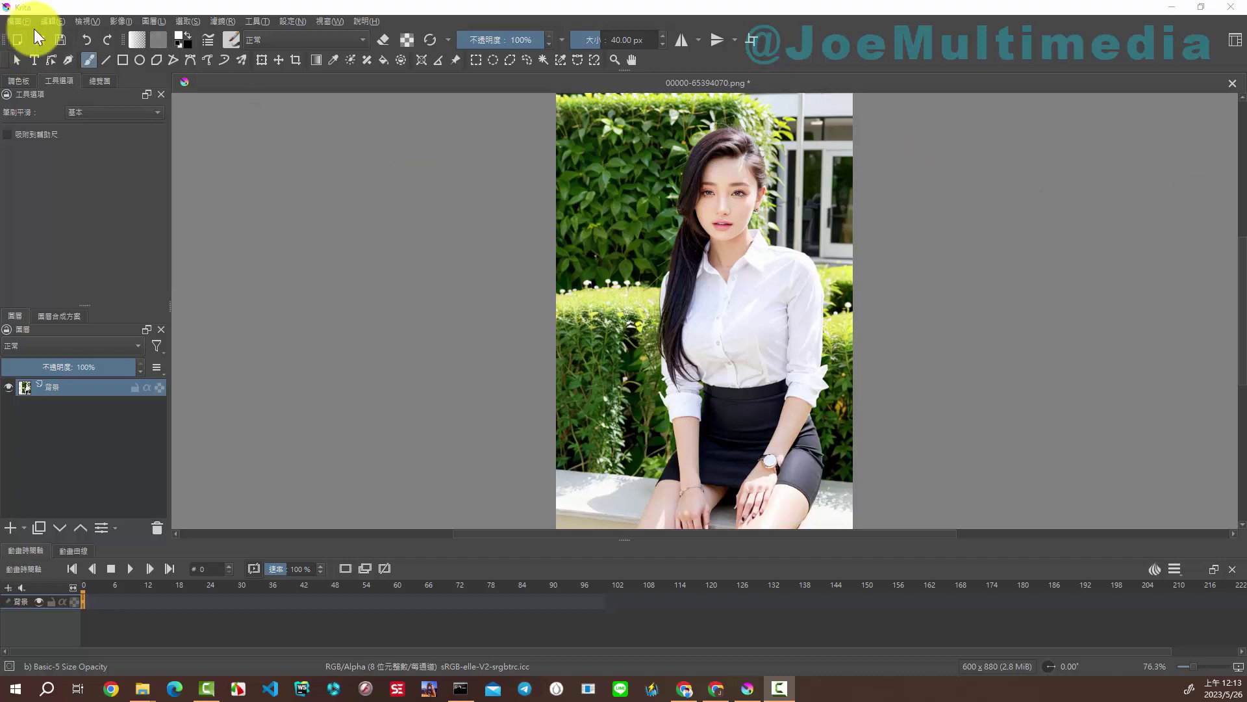
pyautogui.click(50, 21)
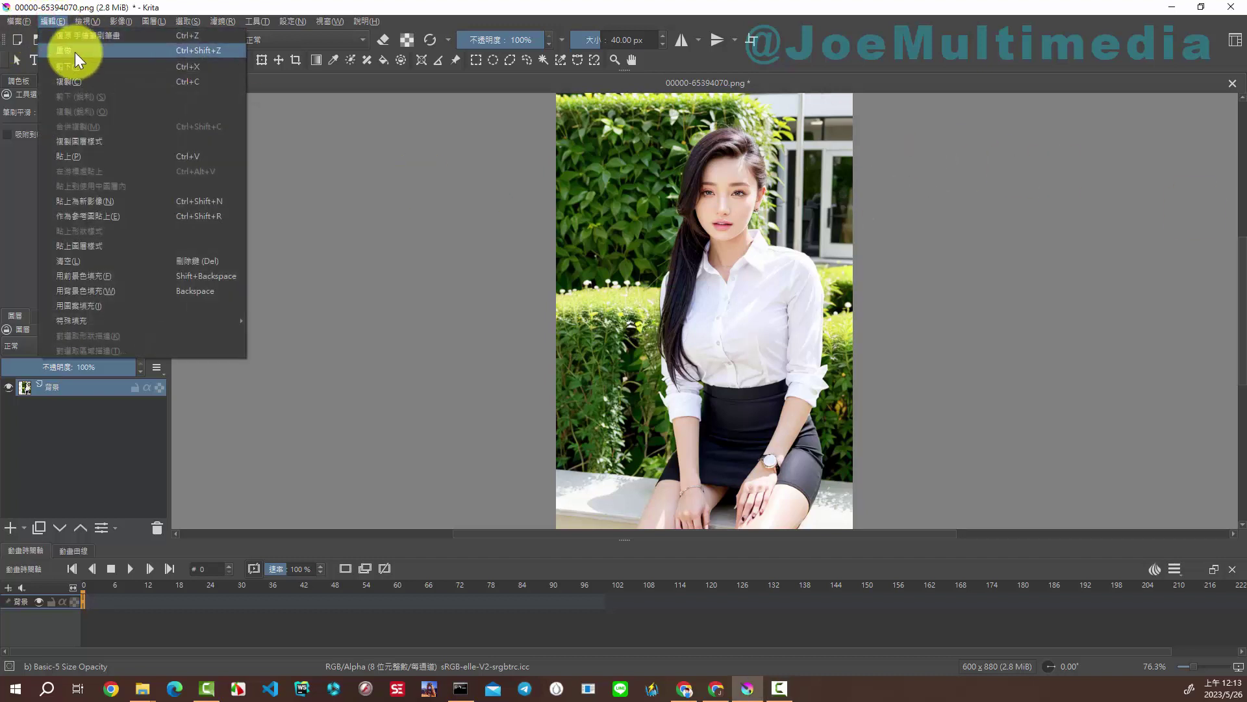
pyautogui.click(321, 5)
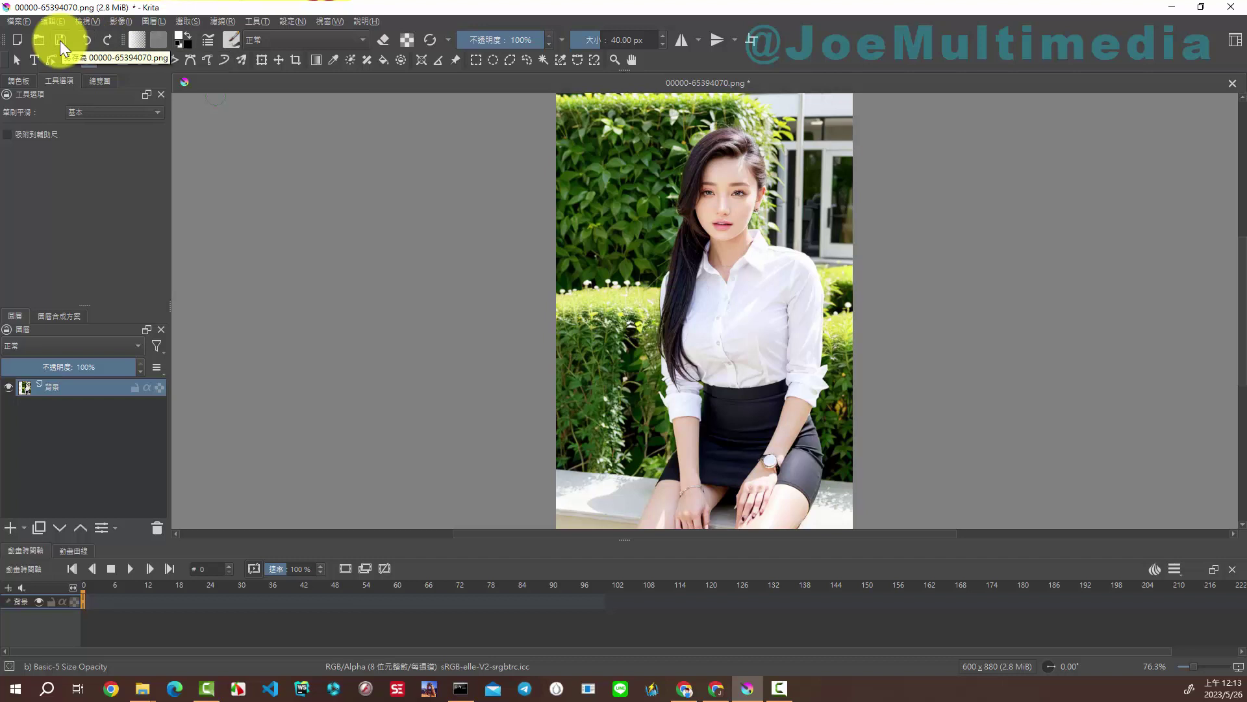
pyautogui.click(15, 24)
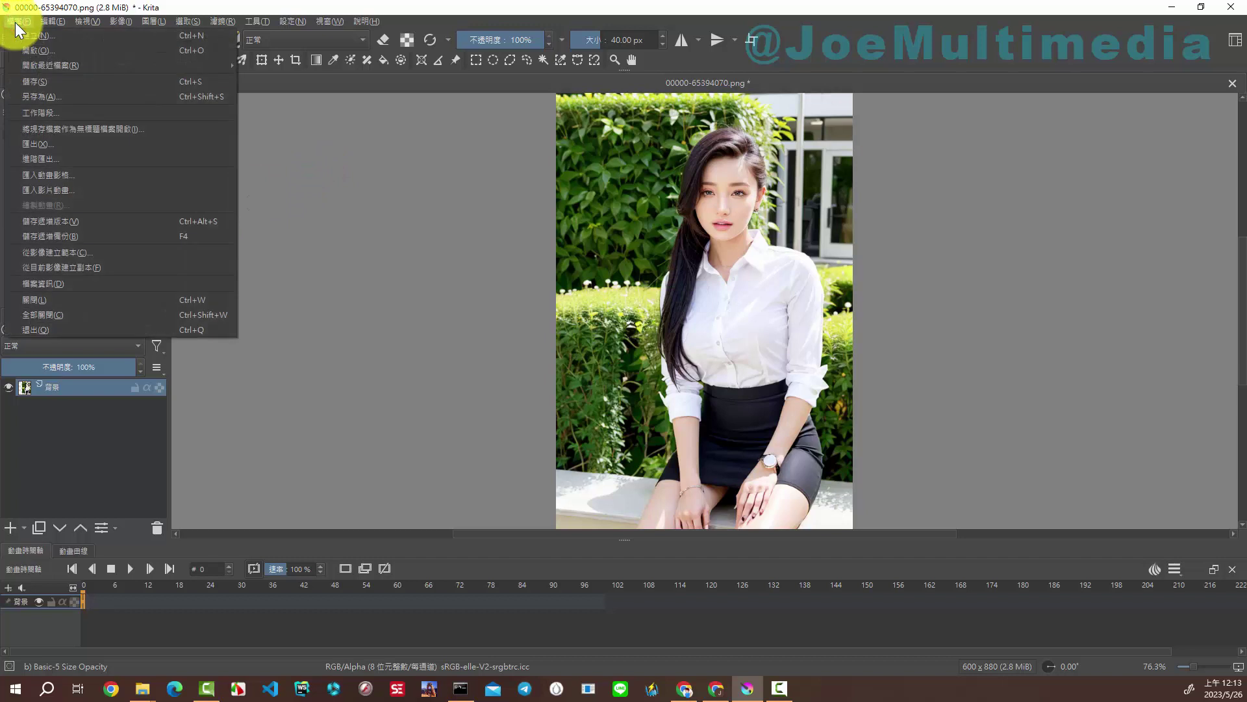
pyautogui.click(52, 95)
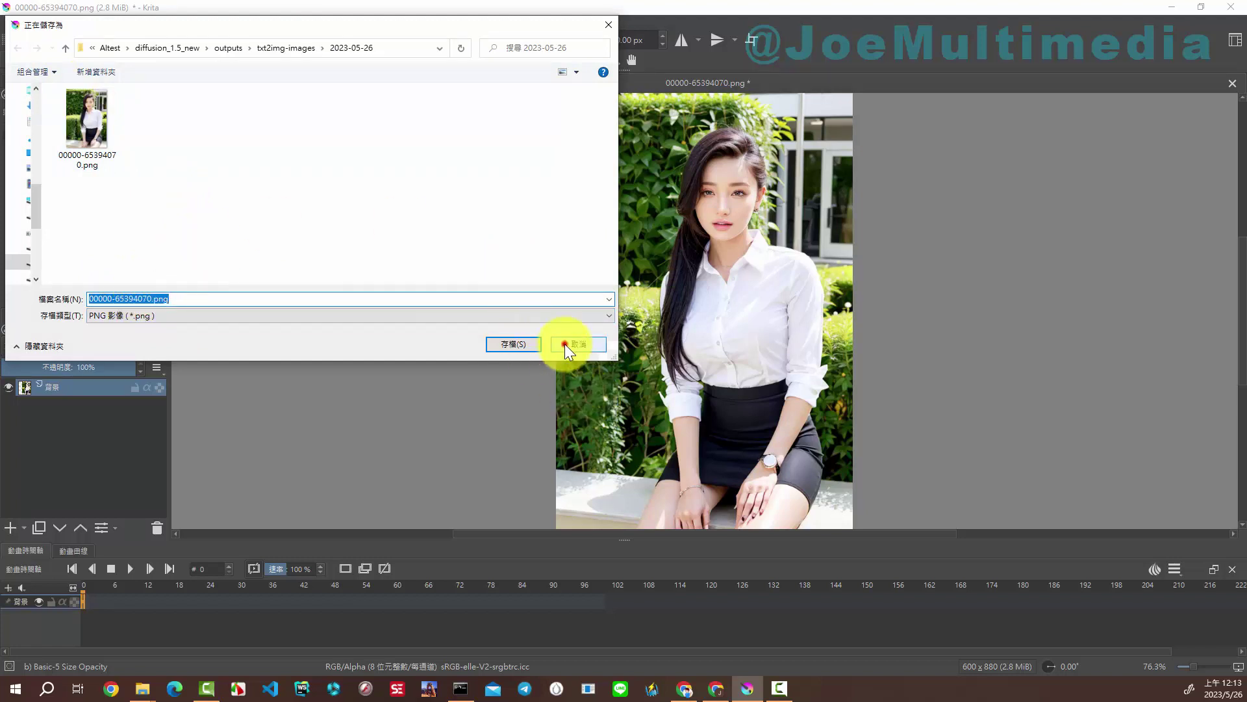
pyautogui.press('Return')
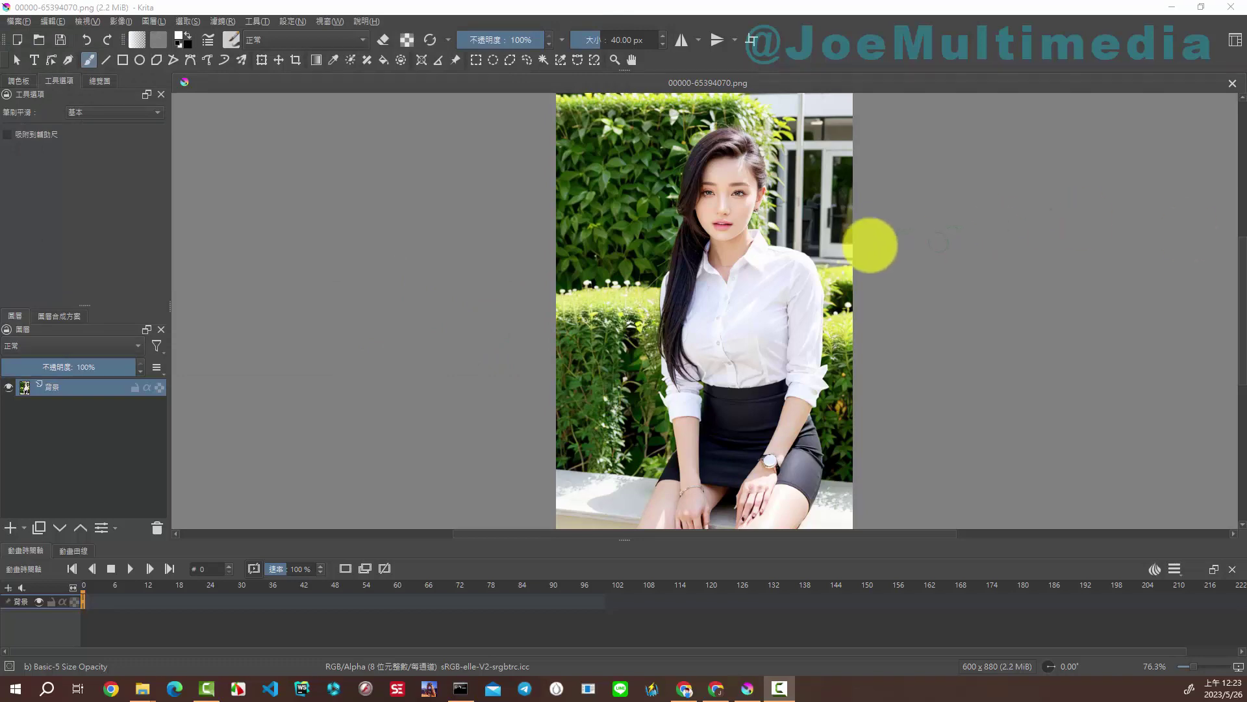
pyautogui.scroll(2, 779, 296)
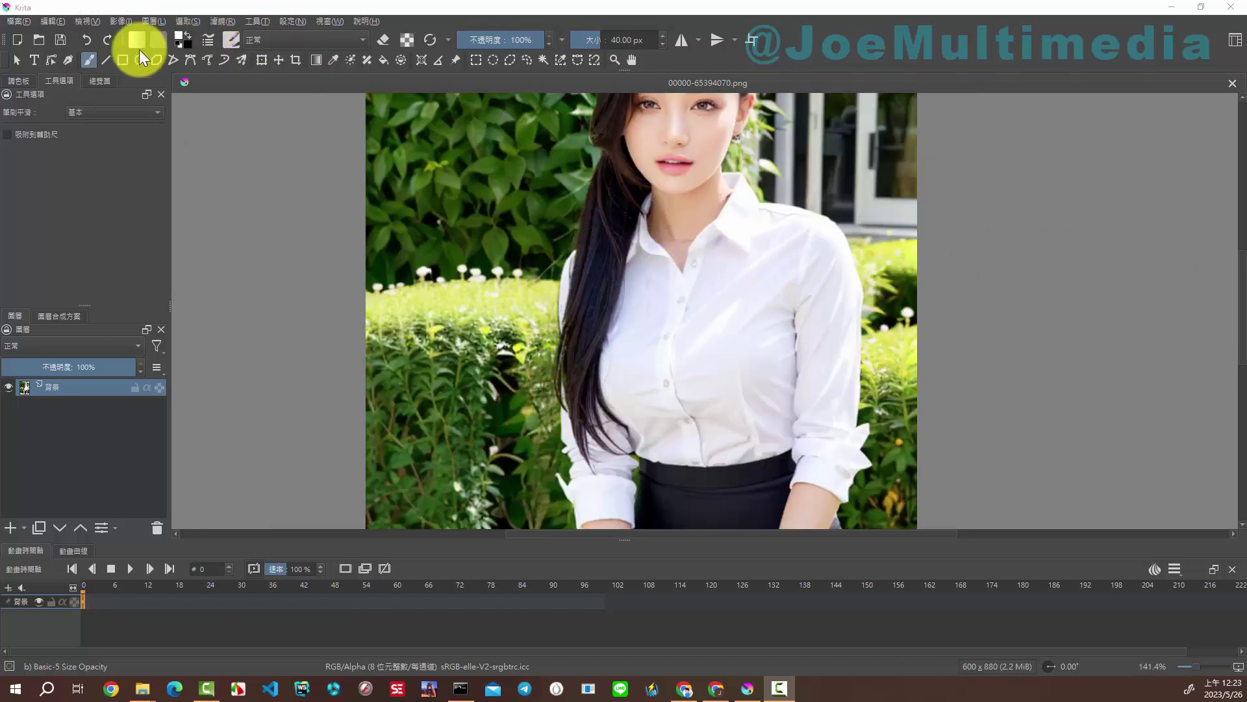
pyautogui.click(17, 60)
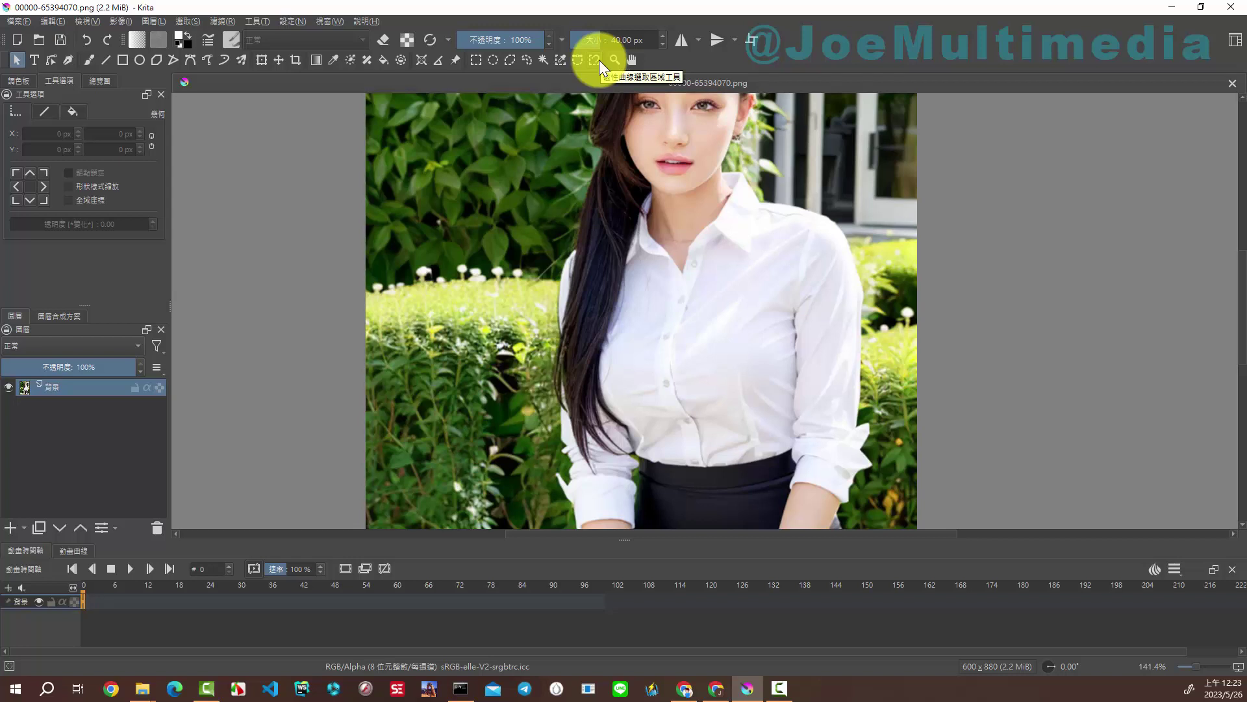
pyautogui.click(573, 251)
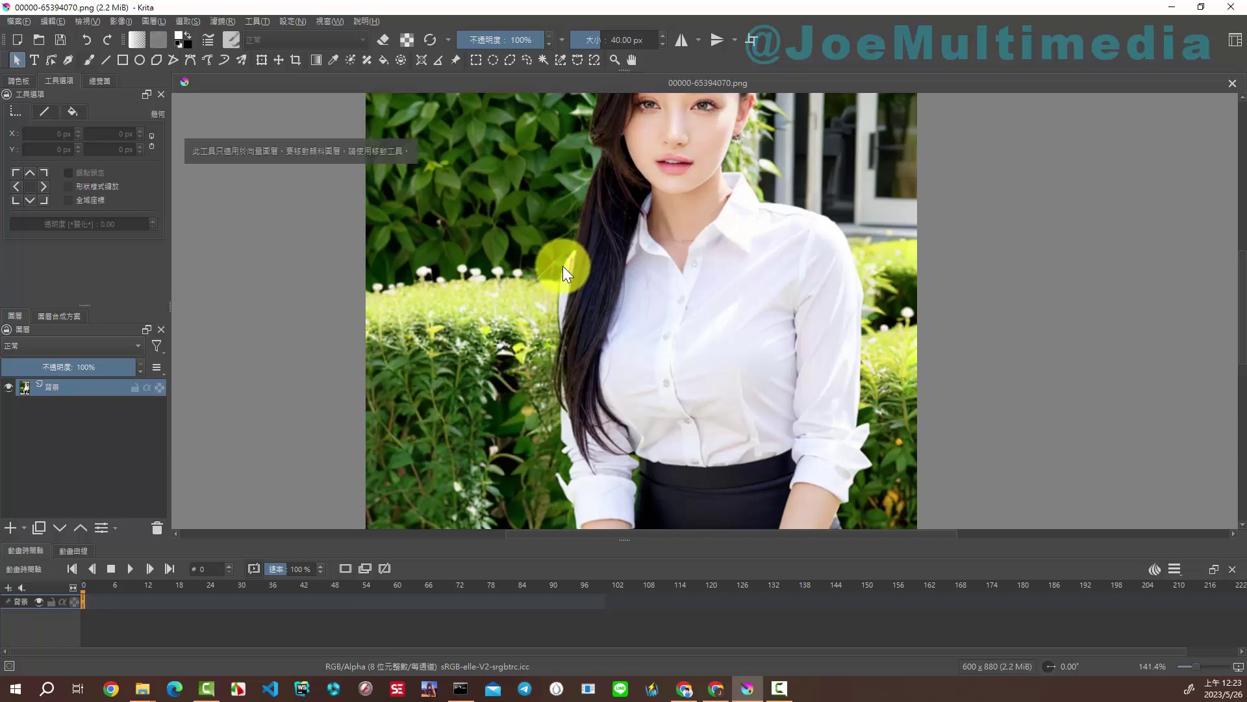
pyautogui.click(594, 60)
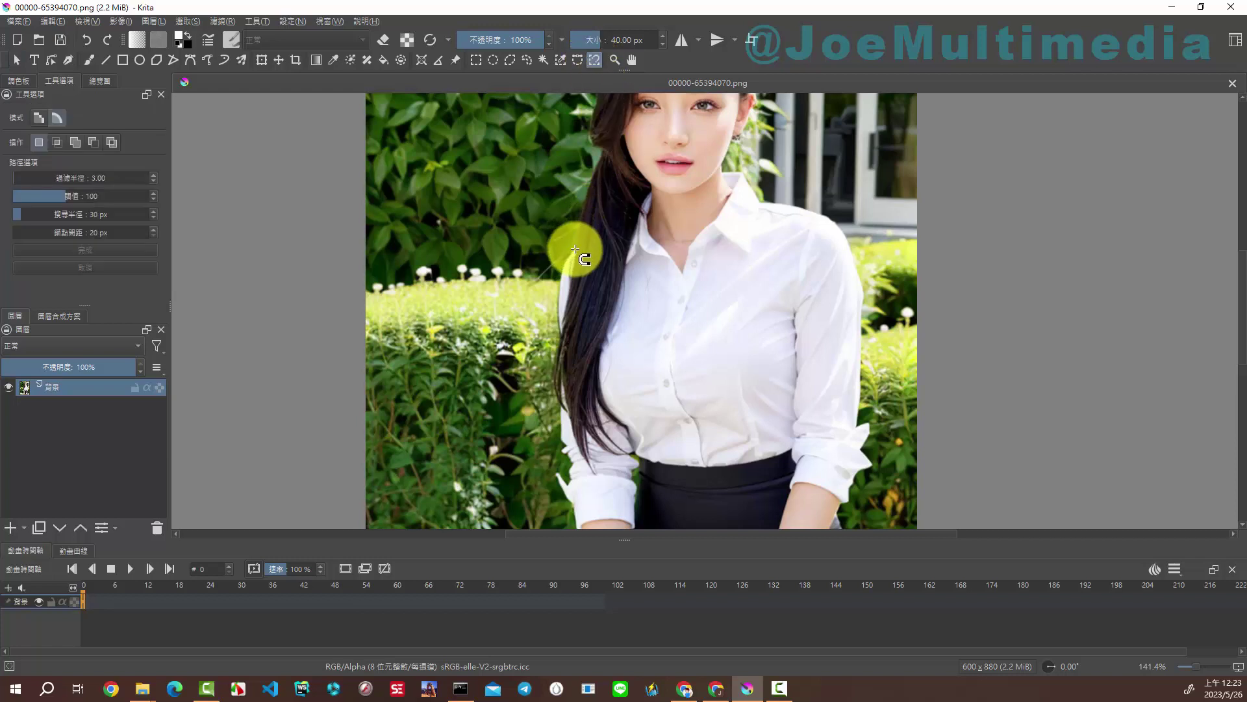
pyautogui.moveTo(576, 250); pyautogui.dragTo(557, 314)
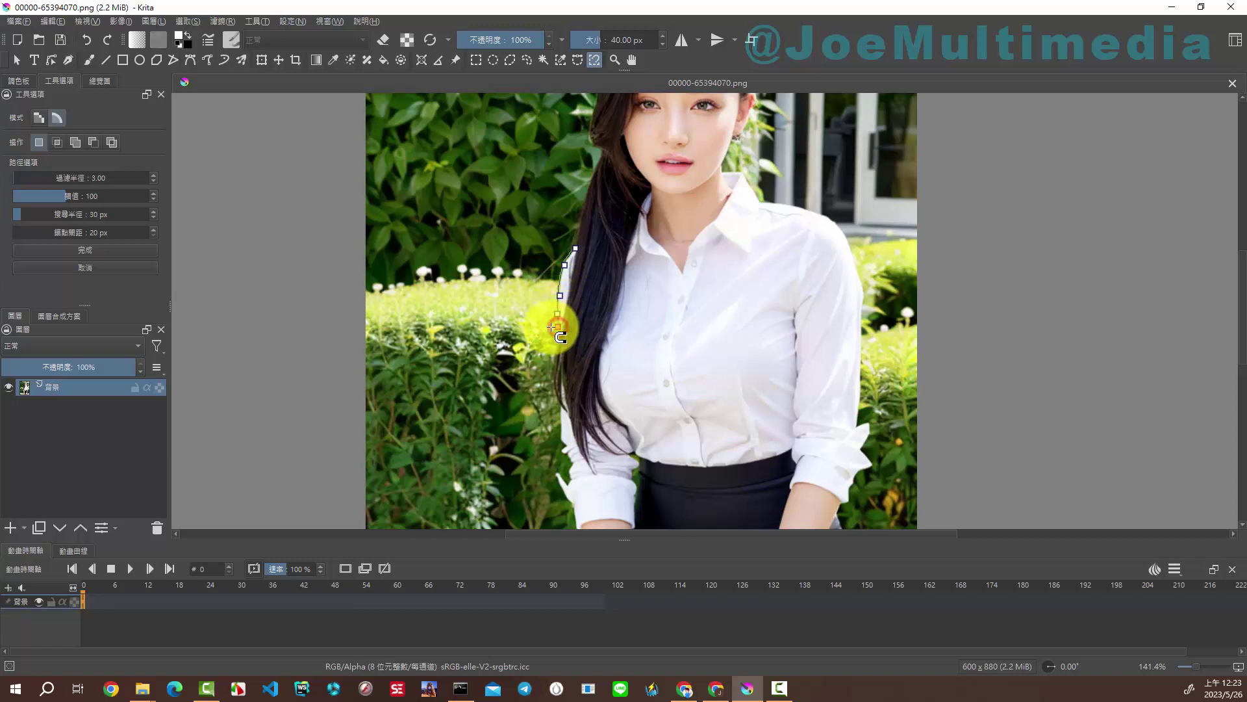
pyautogui.moveTo(556, 313); pyautogui.dragTo(564, 446)
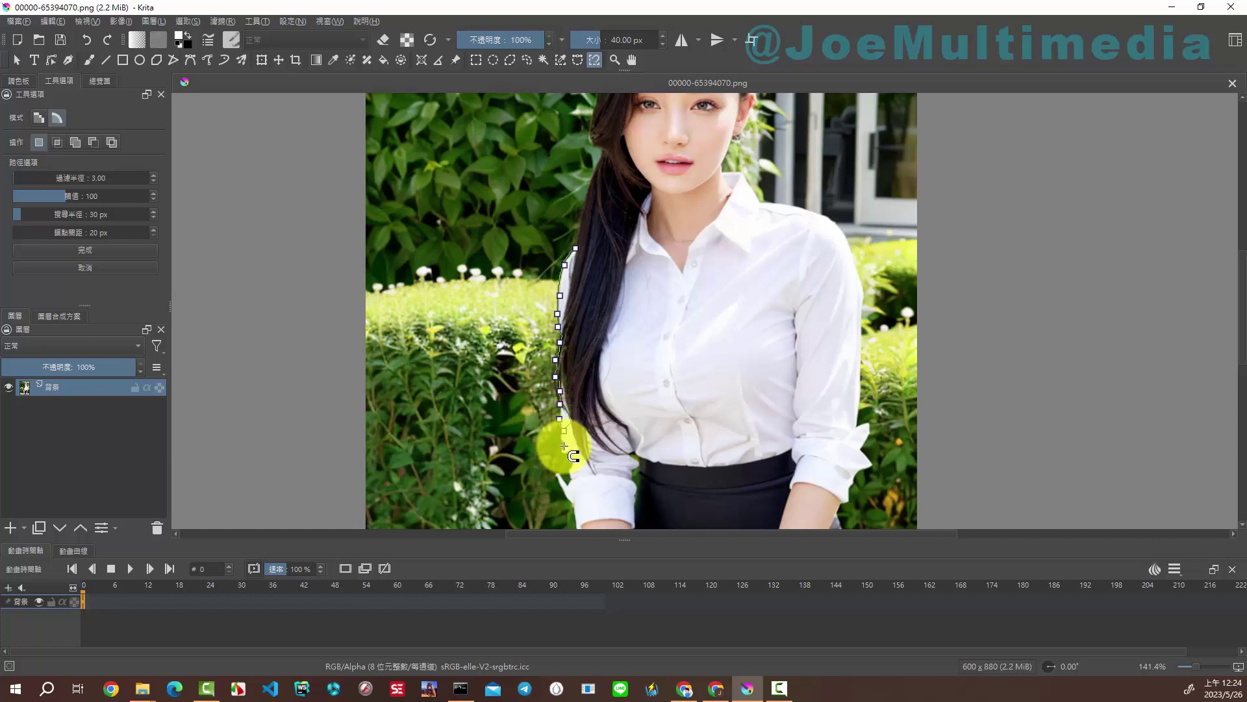
pyautogui.click(560, 416)
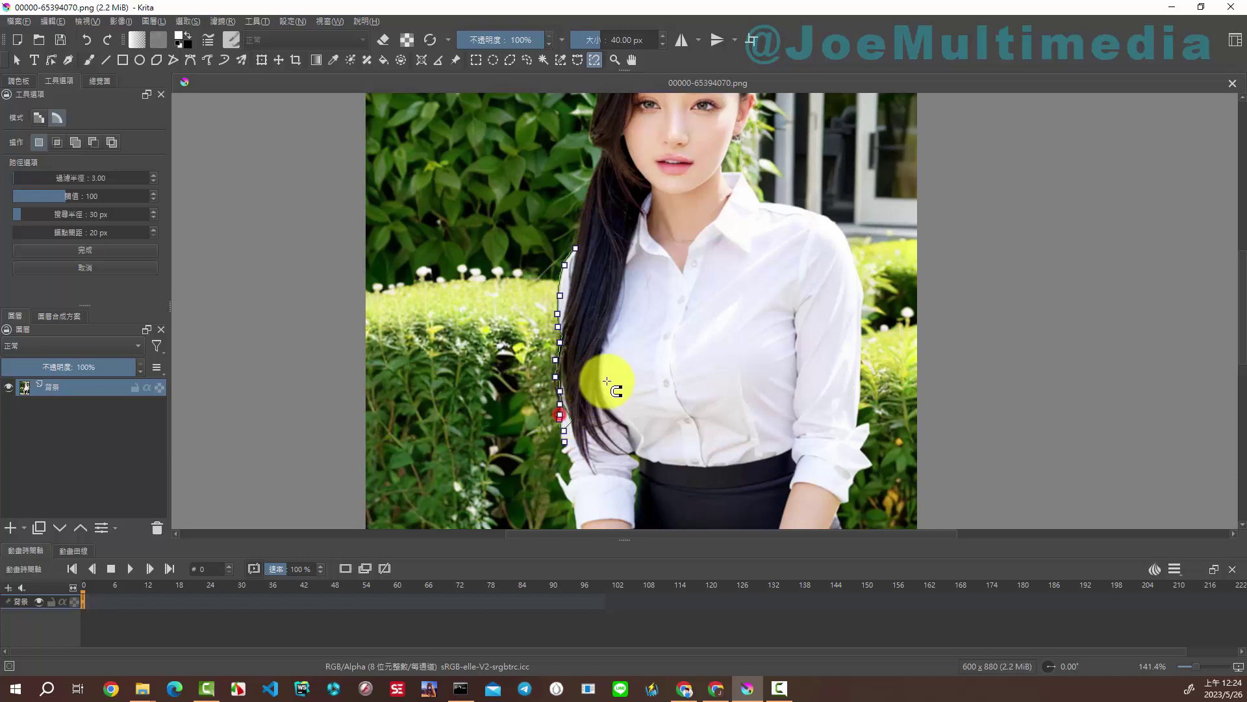
pyautogui.click(567, 450)
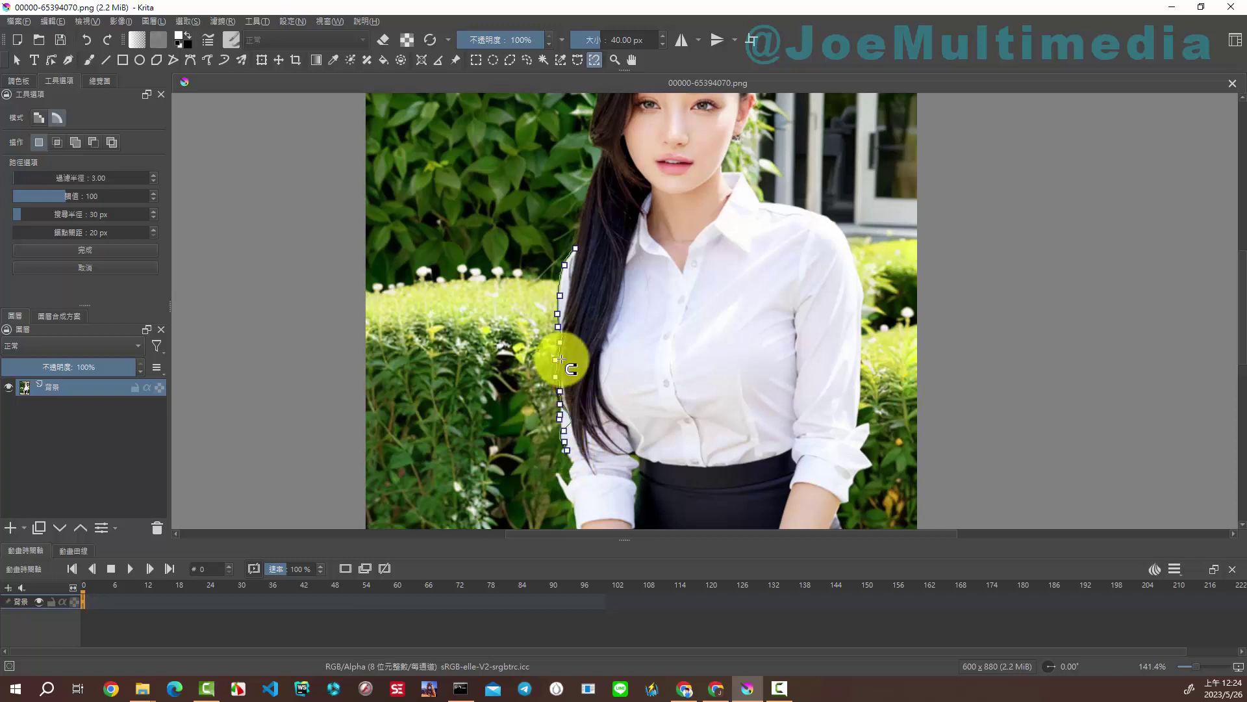
pyautogui.press('Escape')
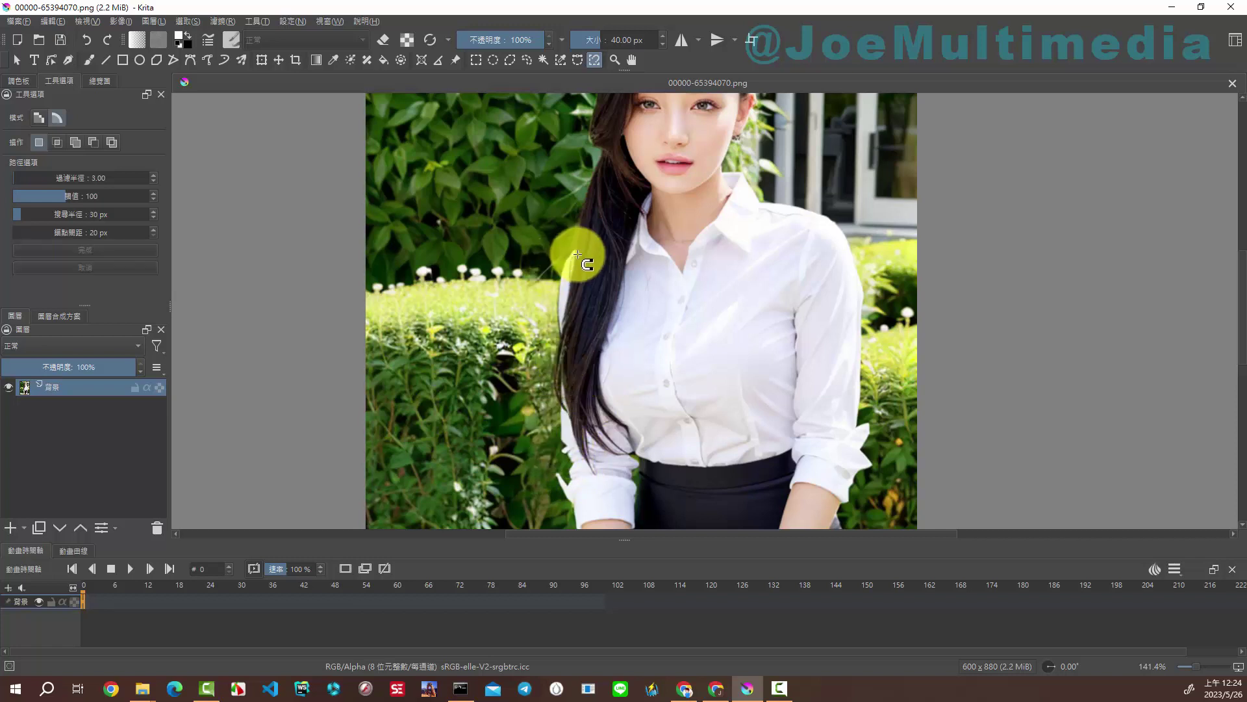
# Step: Trace a magnetic selection from the collar around the shoulder and hair, closing it at the collar
pyautogui.click(650, 192)
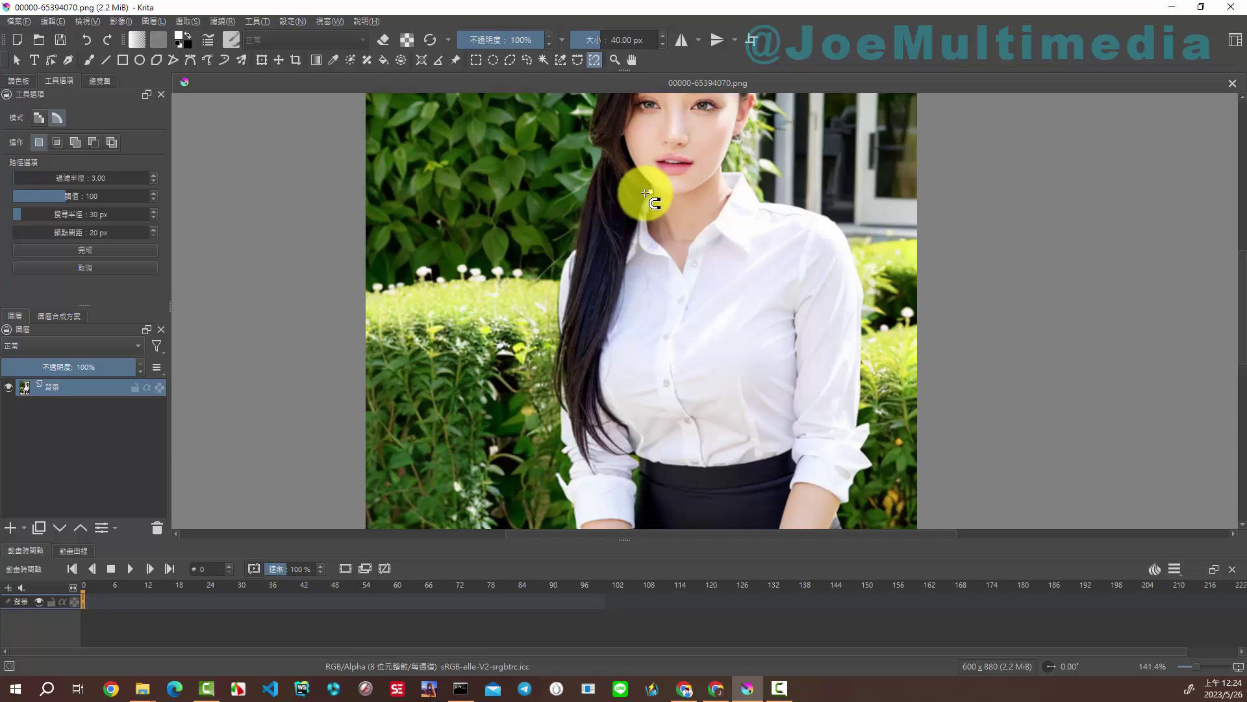
pyautogui.click(571, 254)
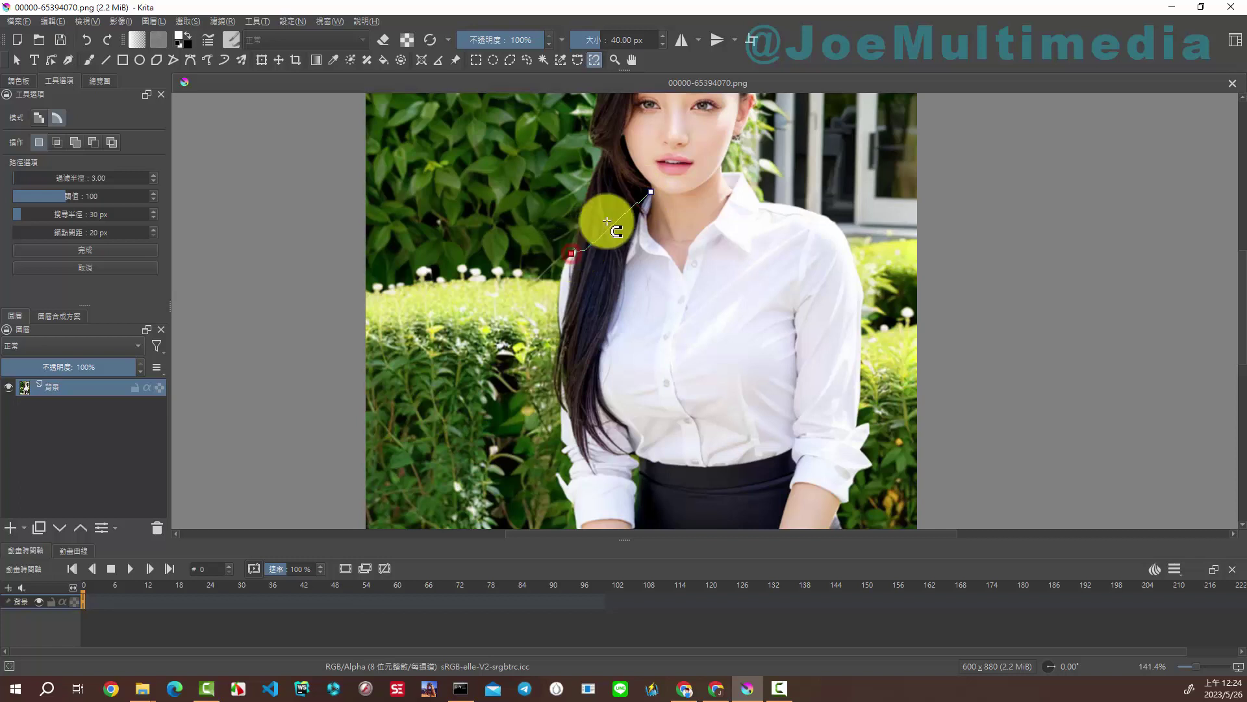
pyautogui.click(564, 265)
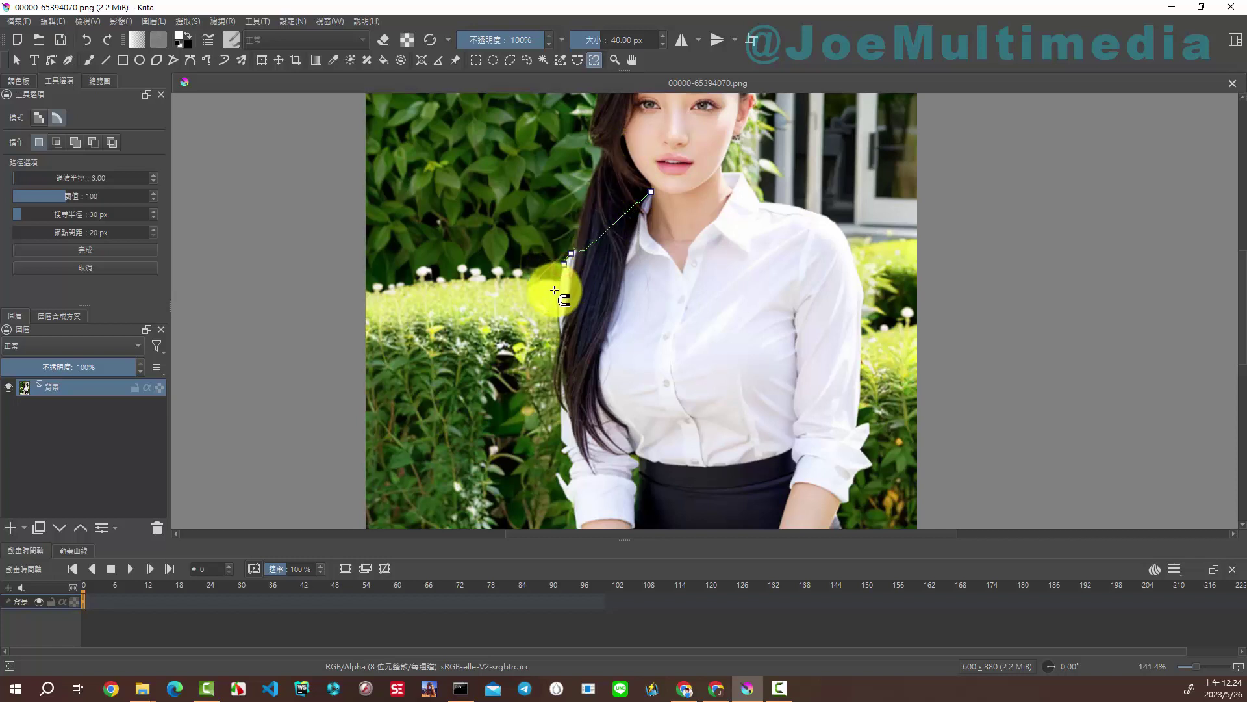
pyautogui.moveTo(559, 310); pyautogui.dragTo(558, 318)
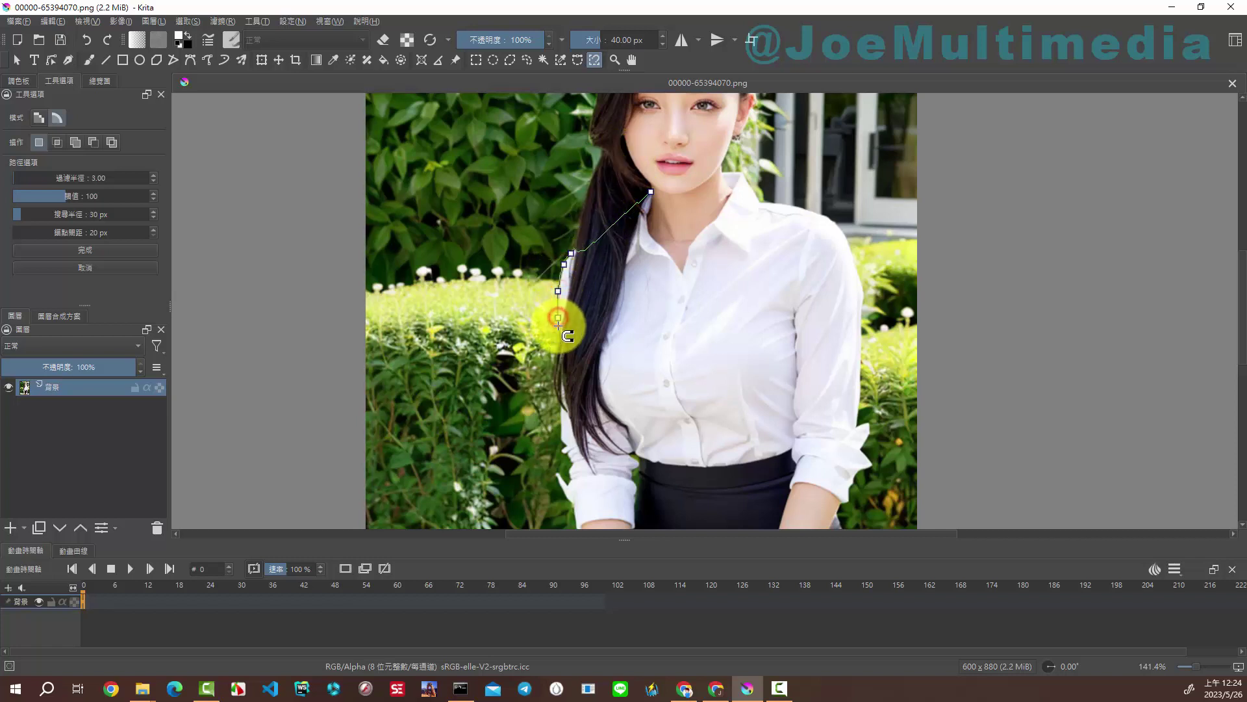
pyautogui.moveTo(560, 360)
pyautogui.mouseDown()
pyautogui.moveTo(563, 453)
pyautogui.moveTo(610, 520)
pyautogui.moveTo(698, 466)
pyautogui.moveTo(758, 454)
pyautogui.moveTo(791, 460)
pyautogui.moveTo(791, 488)
pyautogui.moveTo(802, 478)
pyautogui.moveTo(841, 501)
pyautogui.moveTo(874, 458)
pyautogui.moveTo(851, 315)
pyautogui.moveTo(868, 286)
pyautogui.moveTo(830, 217)
pyautogui.moveTo(793, 214)
pyautogui.moveTo(730, 167)
pyautogui.moveTo(688, 255)
pyautogui.moveTo(663, 245)
pyautogui.moveTo(643, 215)
pyautogui.moveTo(650, 195)
pyautogui.mouseUp()
pyautogui.click(650, 193)
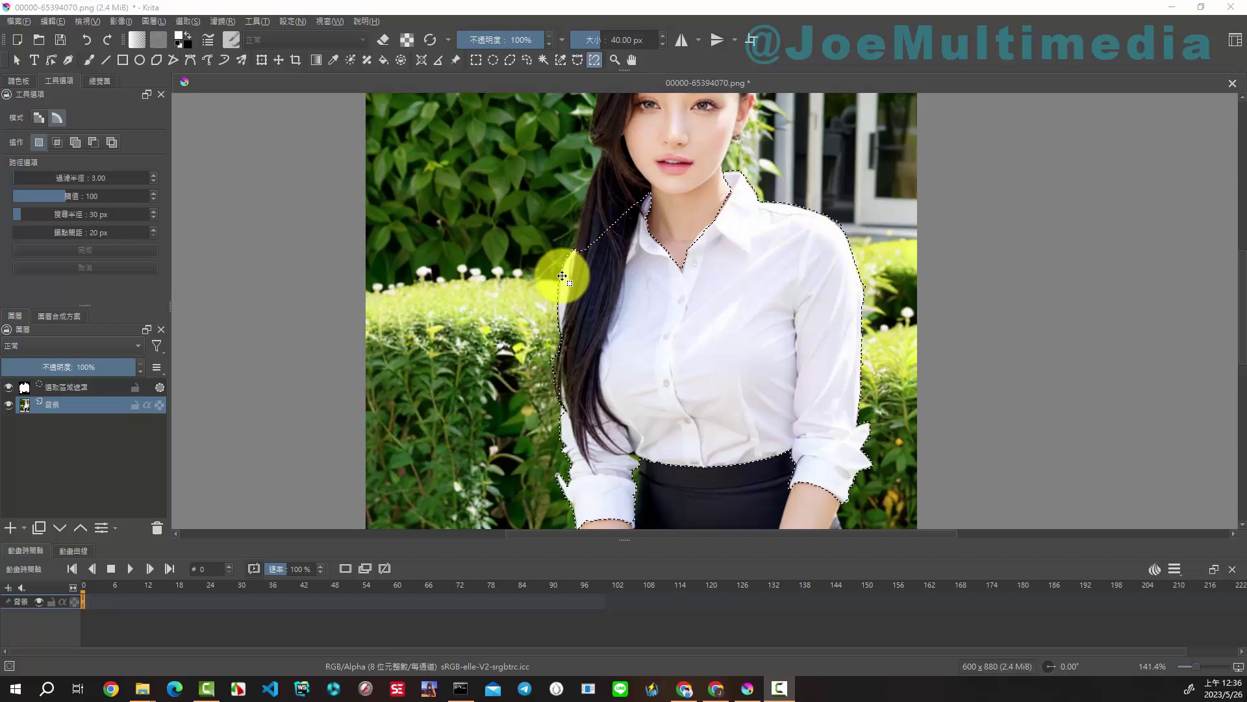
# Step: Apply a Feather Selection radius to the shirt selection from the Select menu
pyautogui.click(193, 22)
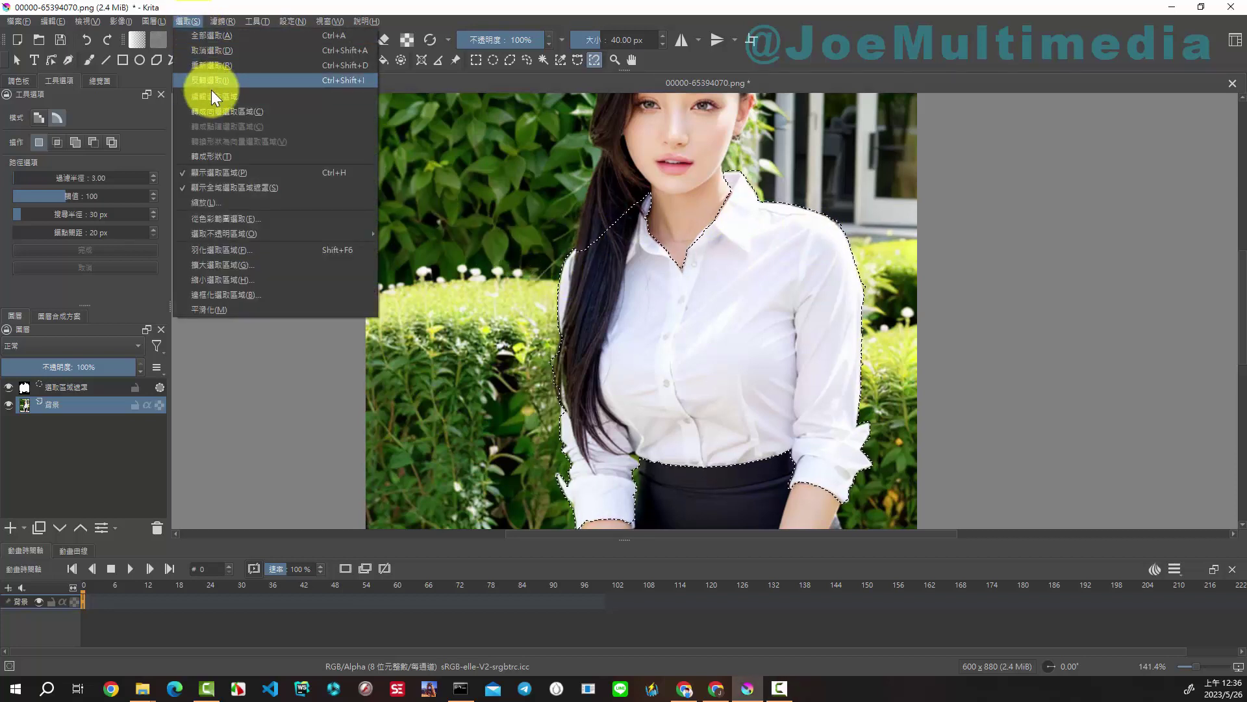
pyautogui.click(241, 253)
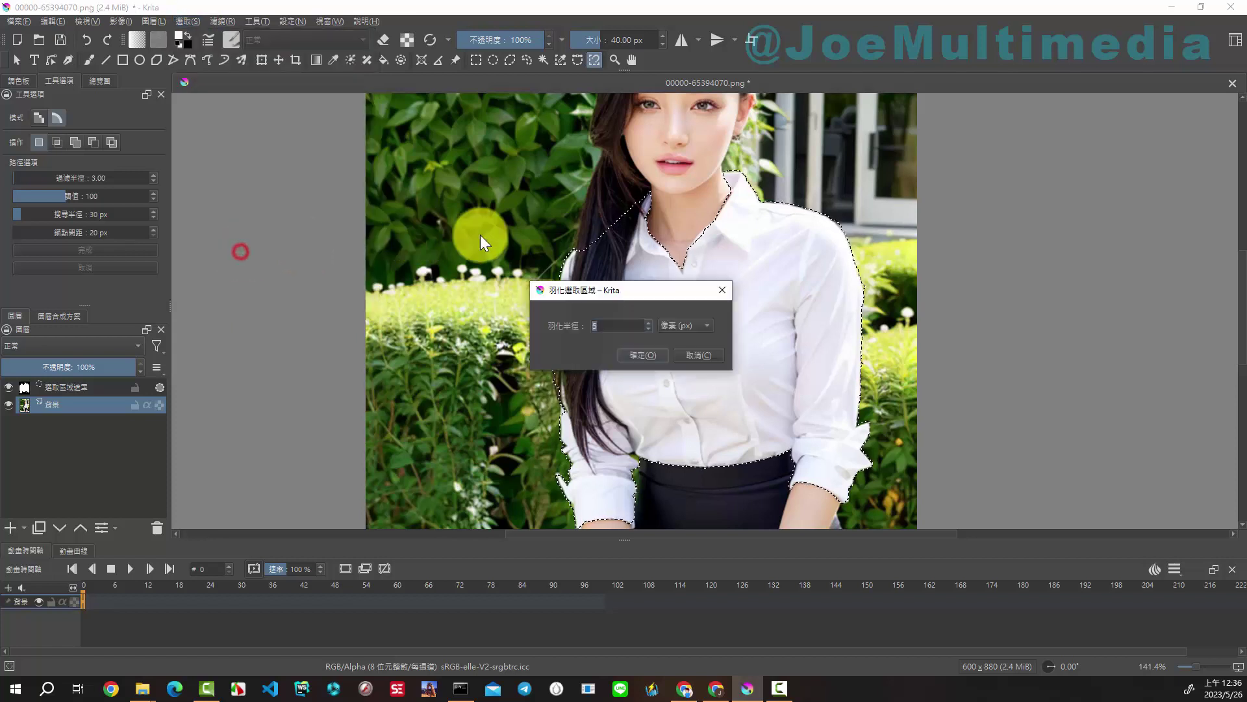
pyautogui.doubleClick(601, 325)
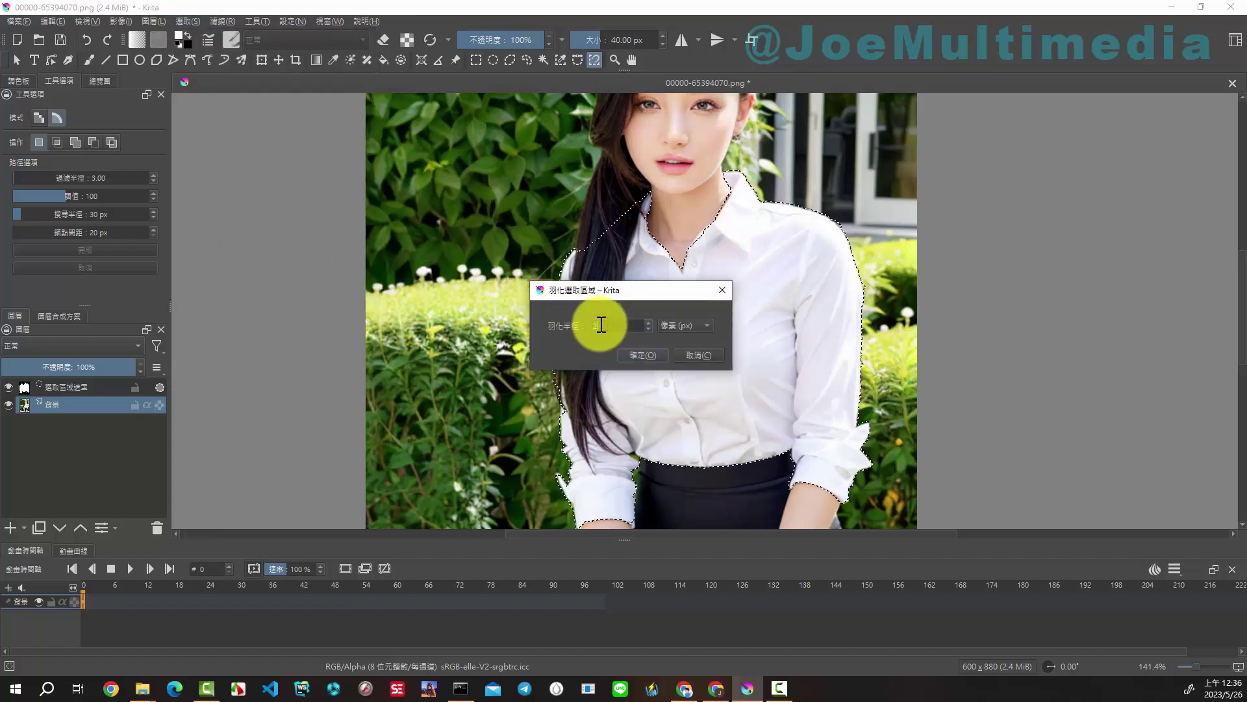
pyautogui.write('2')
pyautogui.click(643, 356)
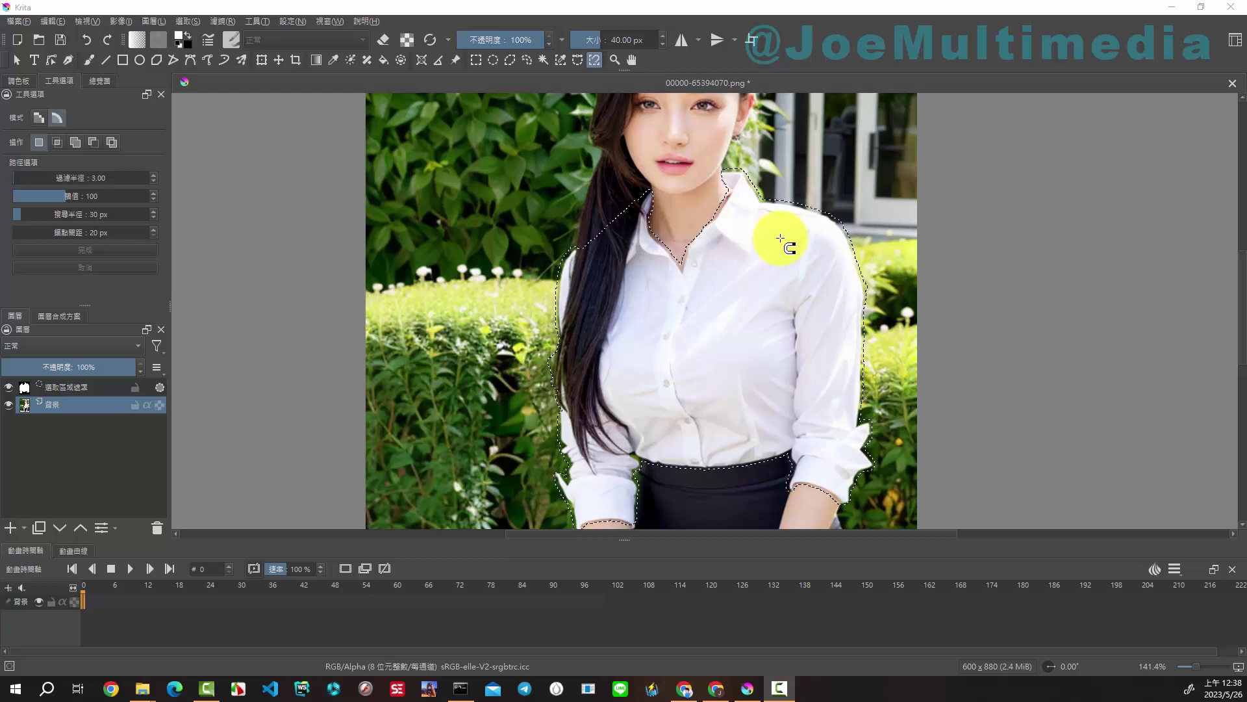
# Step: Add Paint Layers 1 and 2, hide the selection mask and Paint Layer 2, and select Paint Layer 1
pyautogui.click(10, 528)
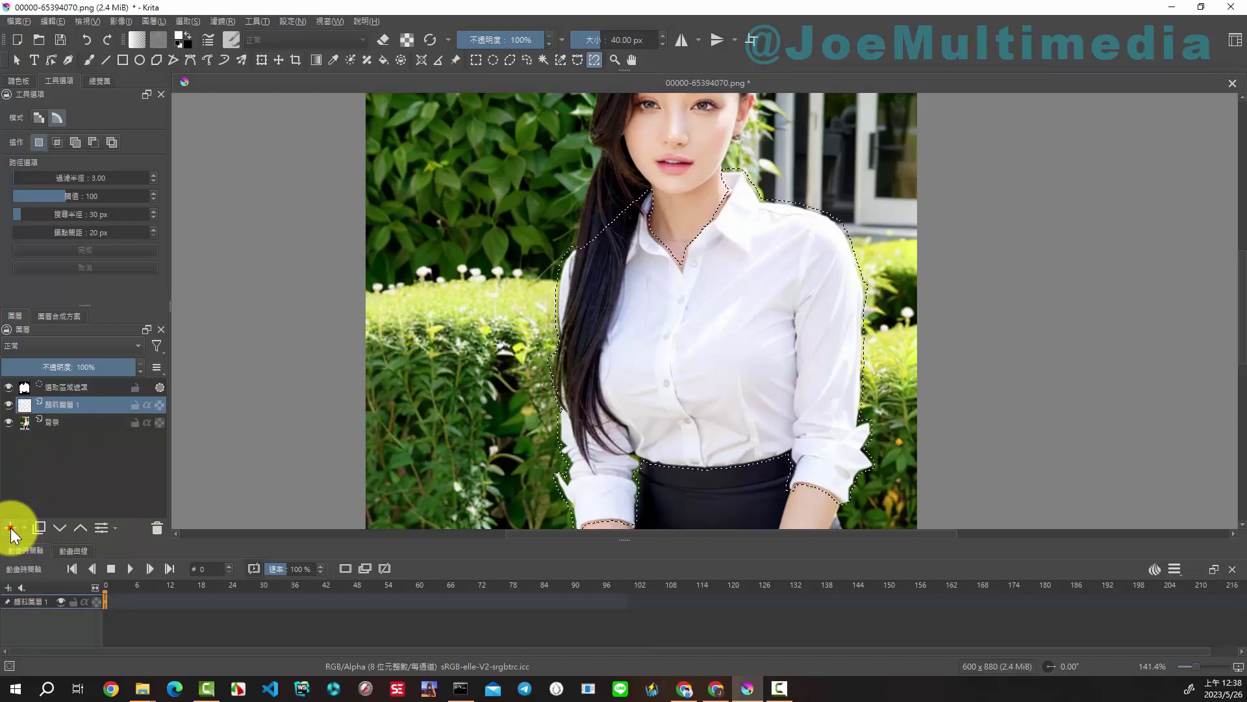
pyautogui.click(11, 527)
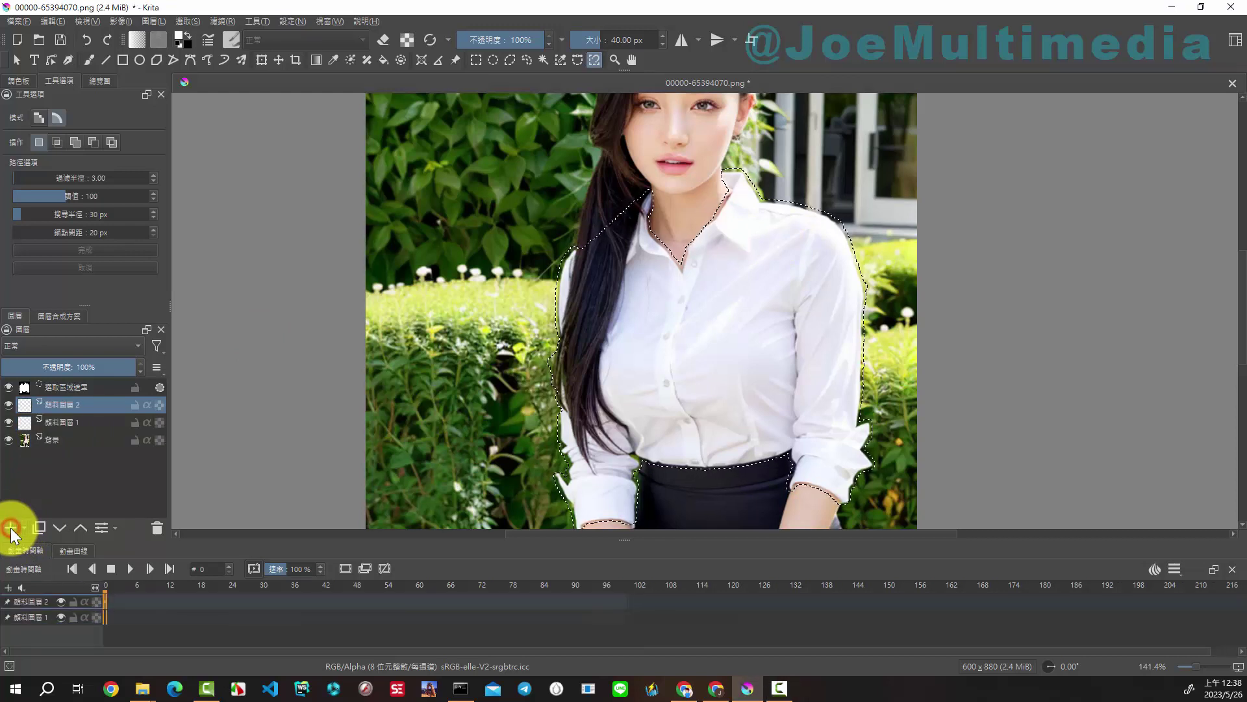
pyautogui.click(9, 387)
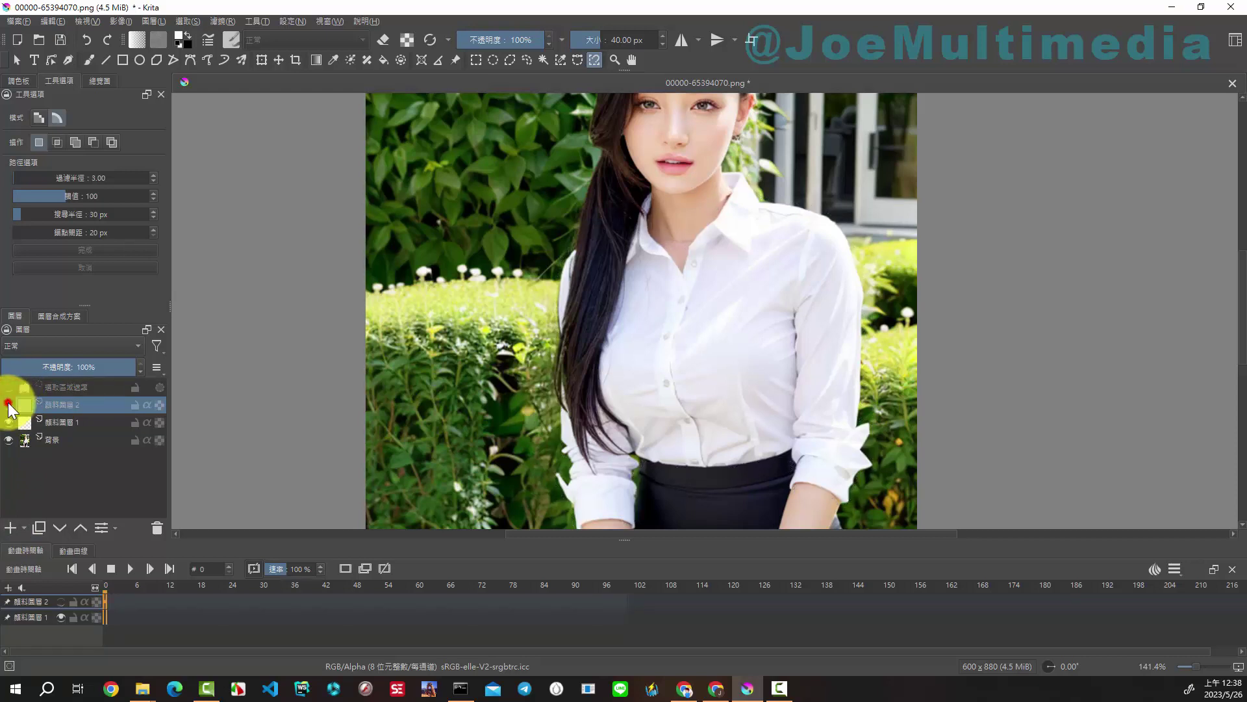
pyautogui.click(64, 421)
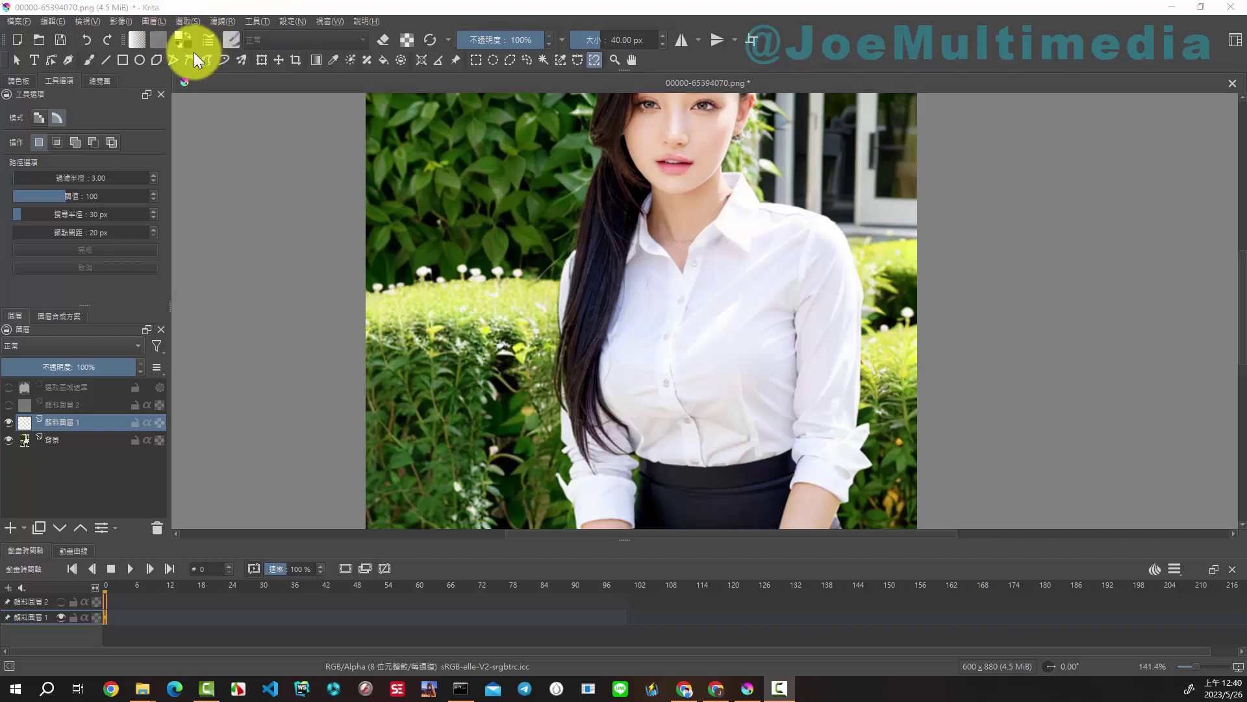
# Step: Fill Paint Layer 1 with black, then re-show the mask and Paint Layer 2 and select Paint Layer 2
pyautogui.click(52, 21)
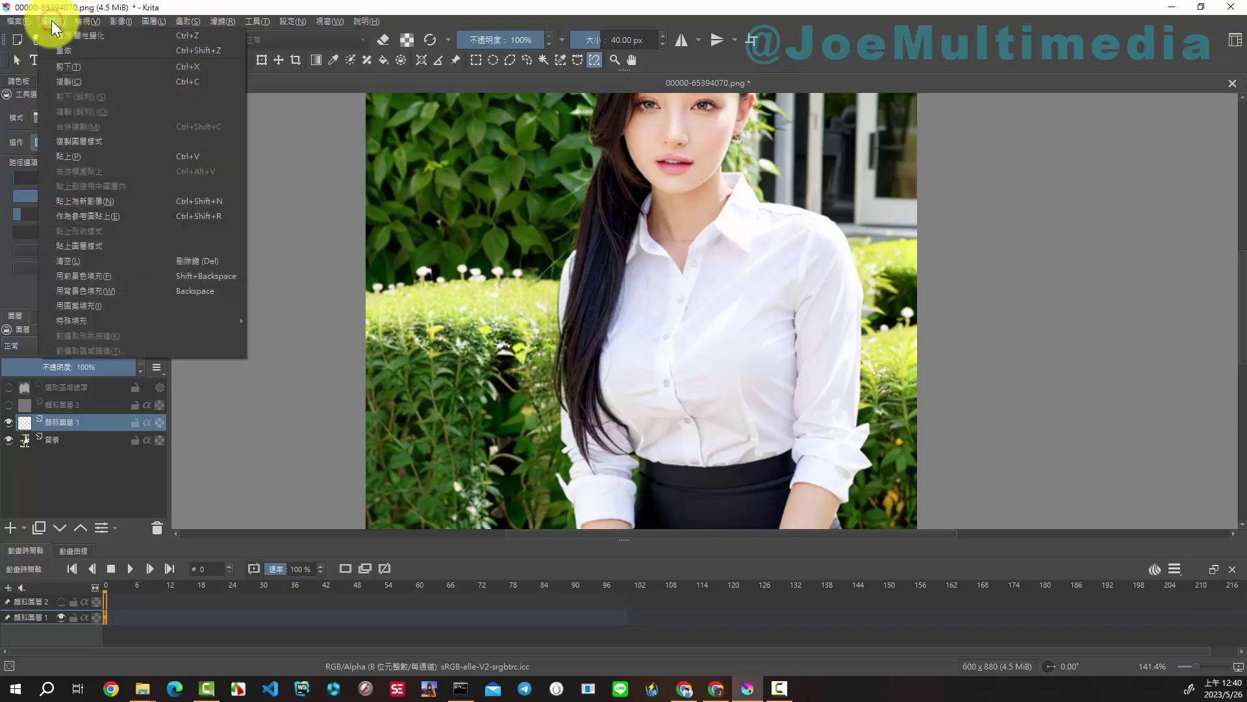
pyautogui.click(93, 291)
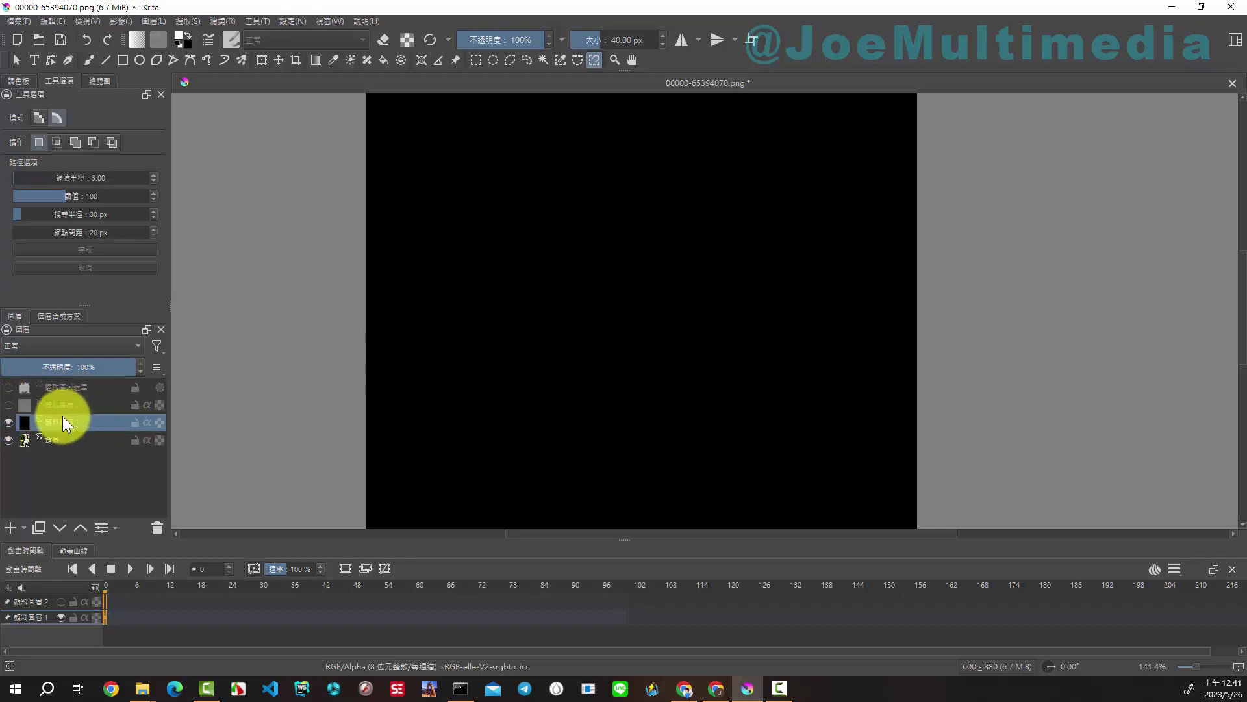
pyautogui.click(9, 405)
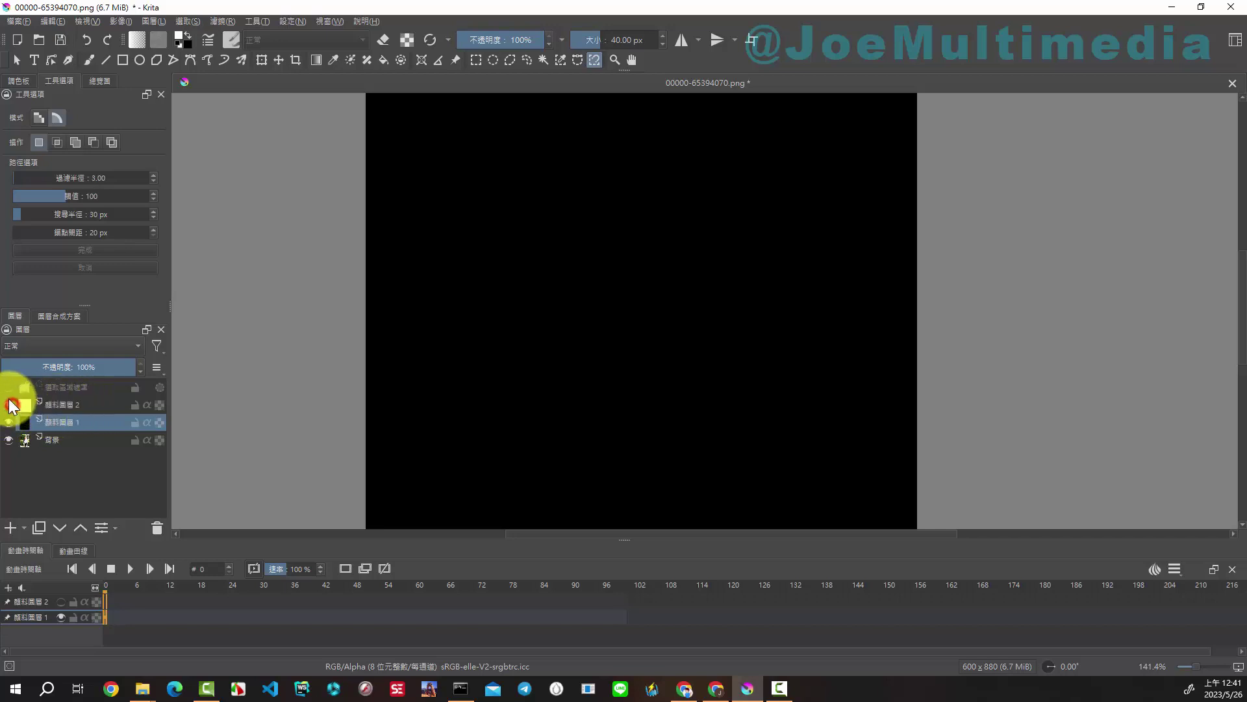
pyautogui.click(69, 403)
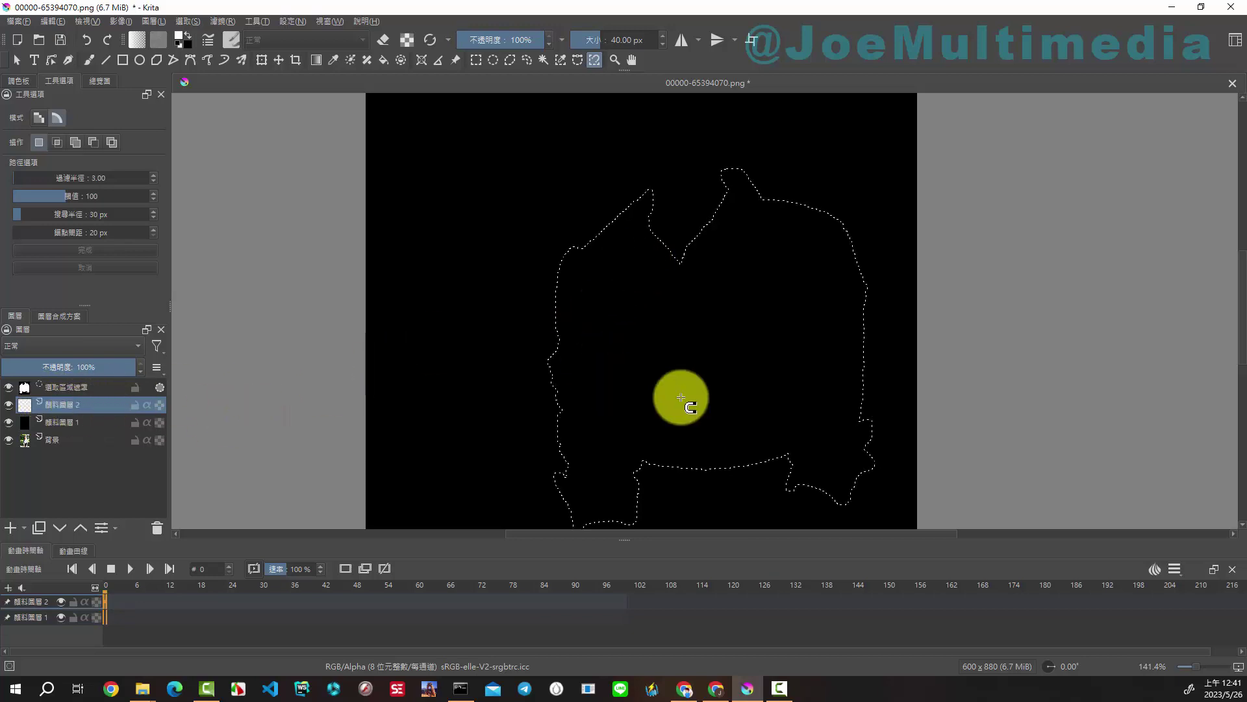
pyautogui.click(54, 21)
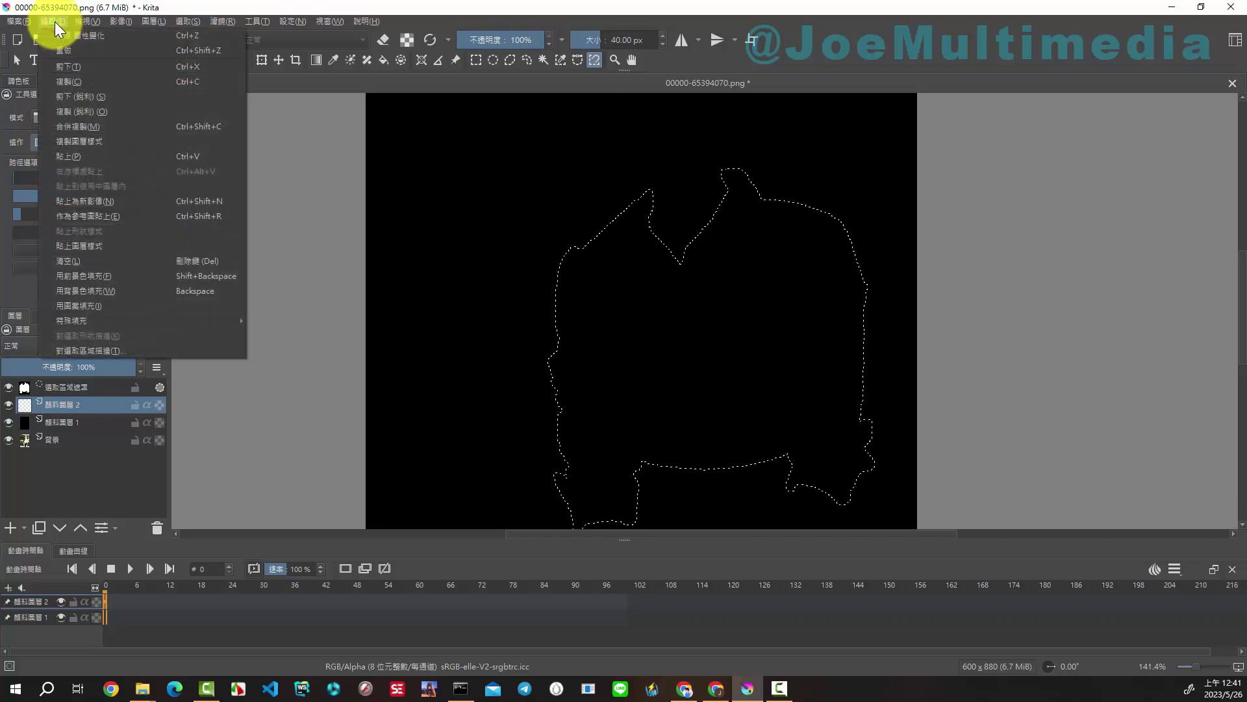
# Step: Fill the shirt selection white on Paint Layer 2, then swap colours and open the background colour picker
pyautogui.click(104, 276)
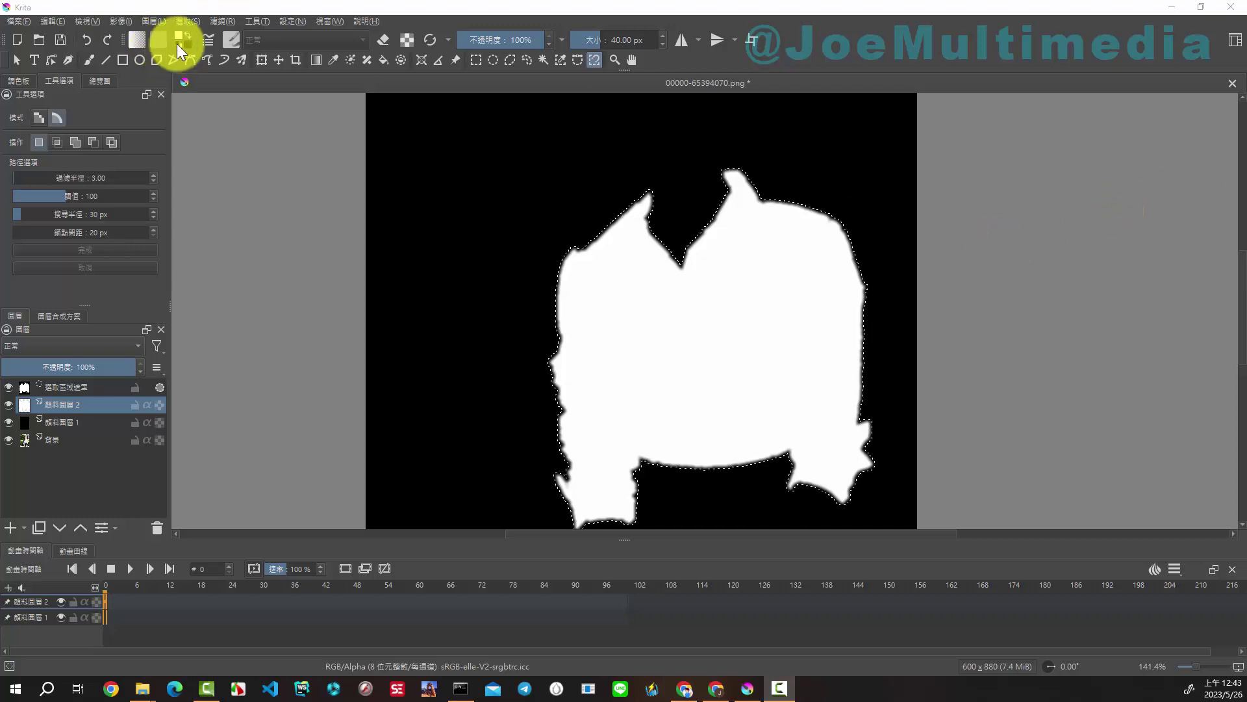
pyautogui.click(176, 45)
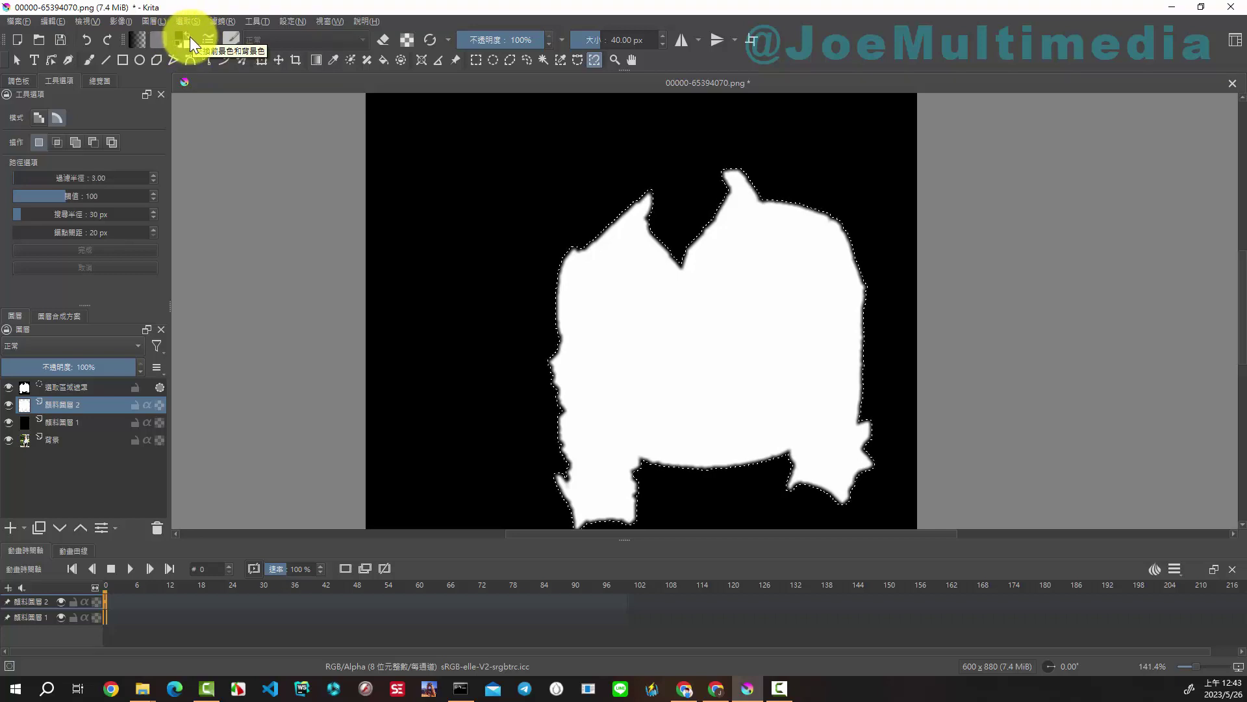
pyautogui.click(190, 38)
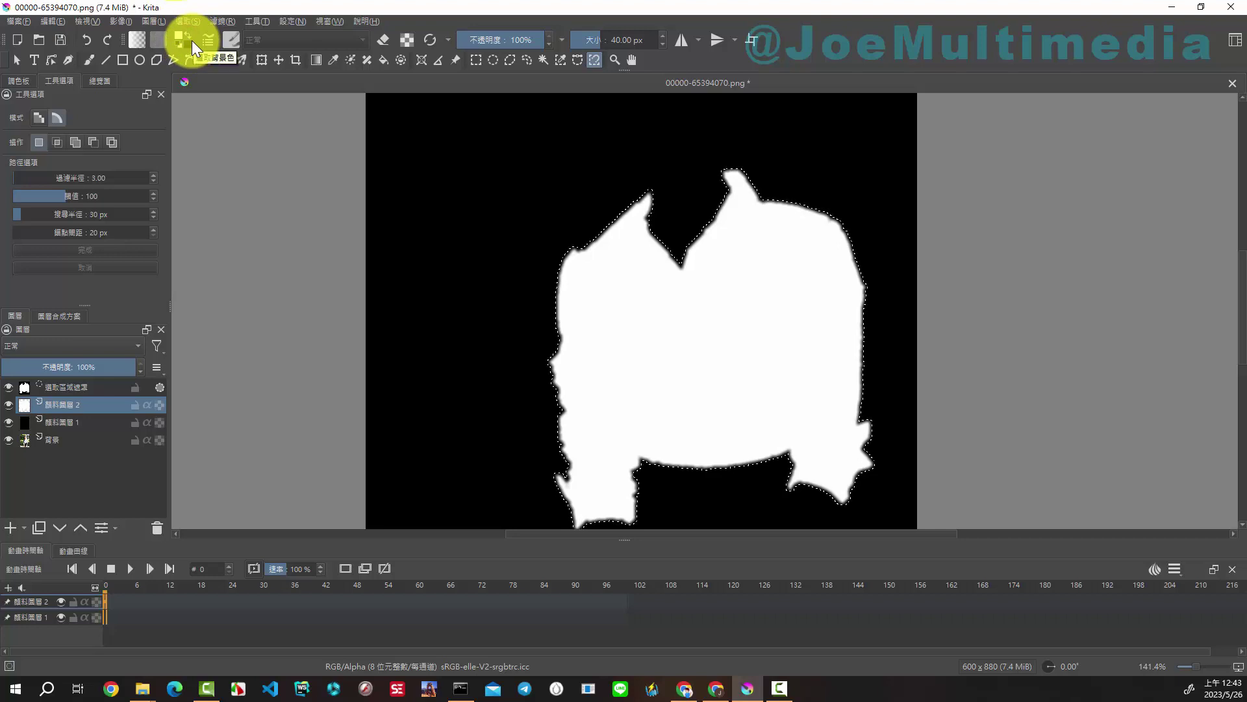
pyautogui.click(192, 40)
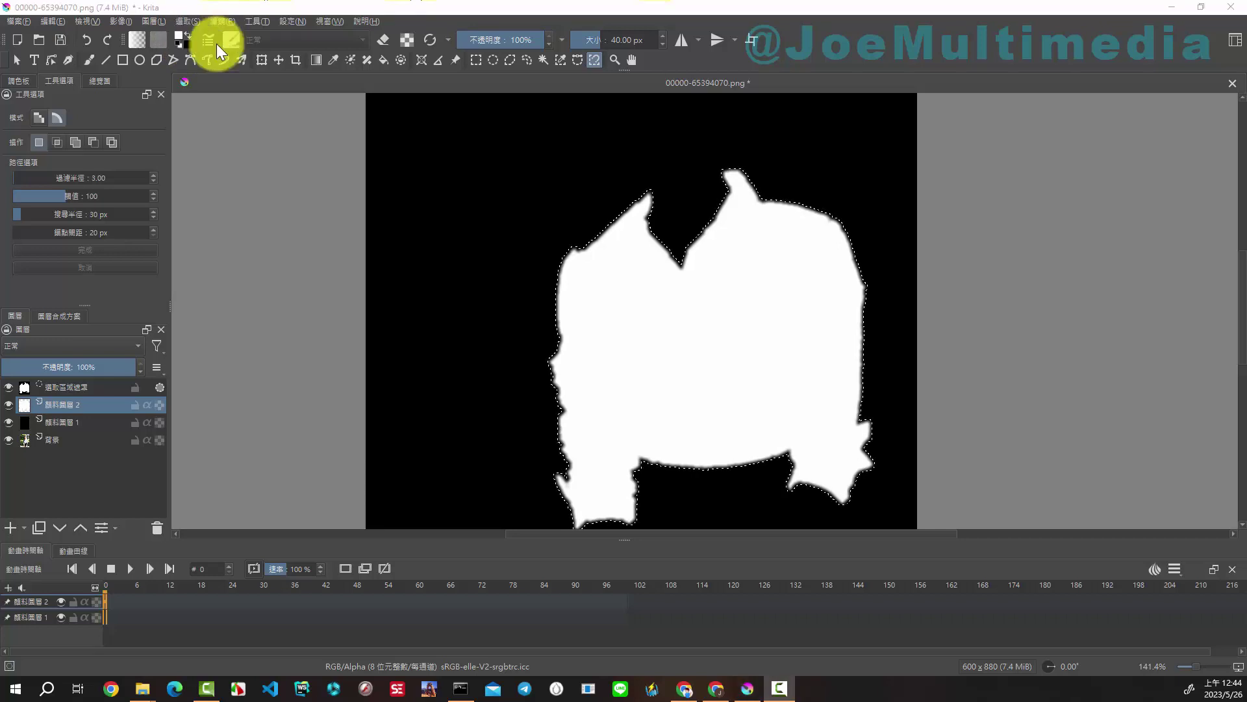
pyautogui.click(21, 23)
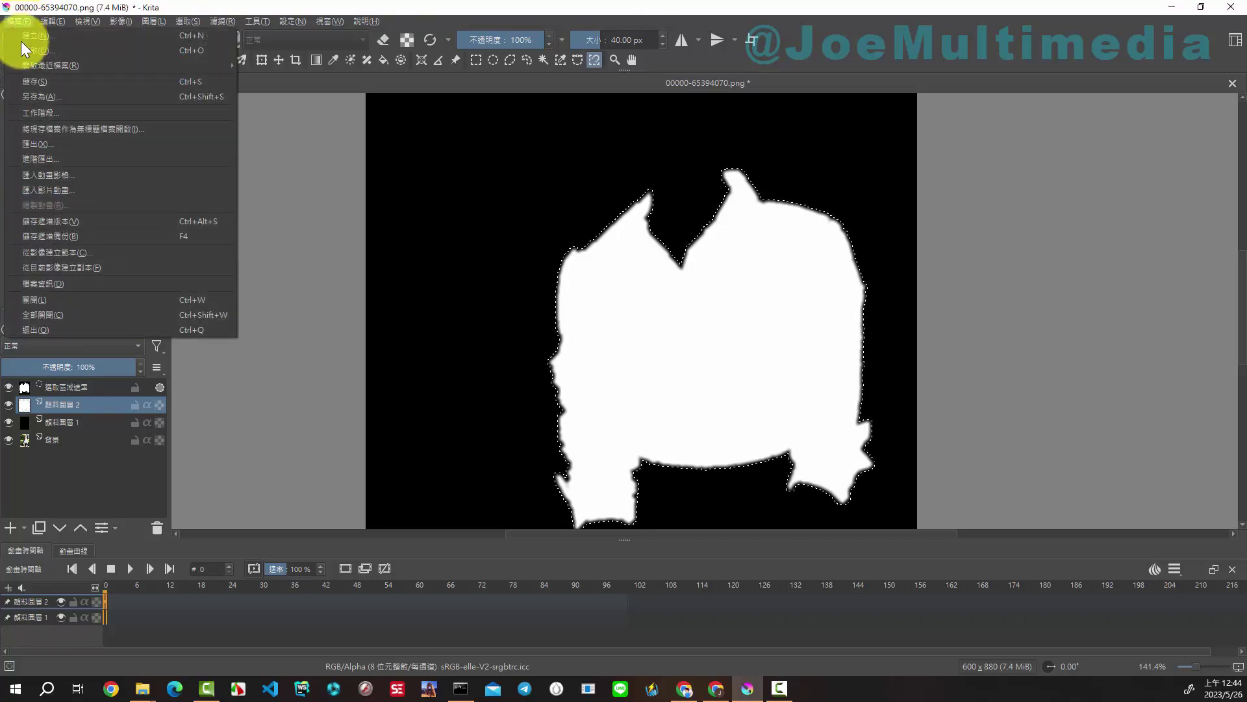
pyautogui.click(54, 95)
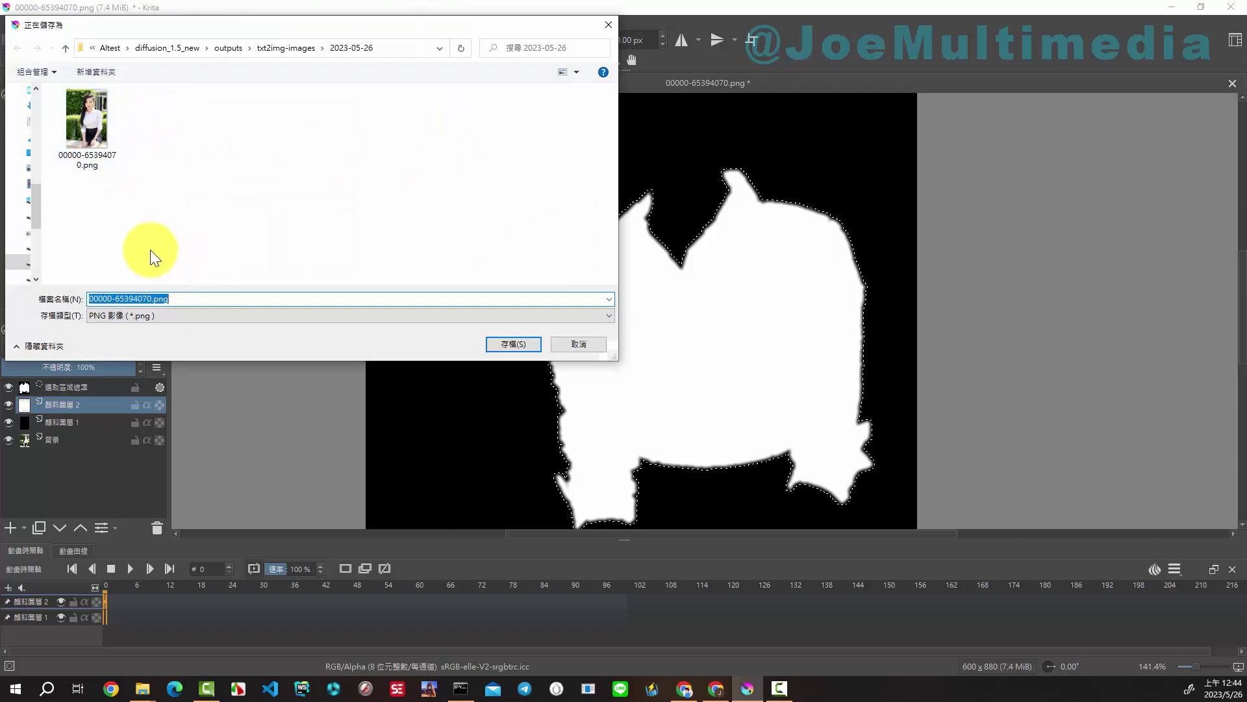
pyautogui.click(156, 298)
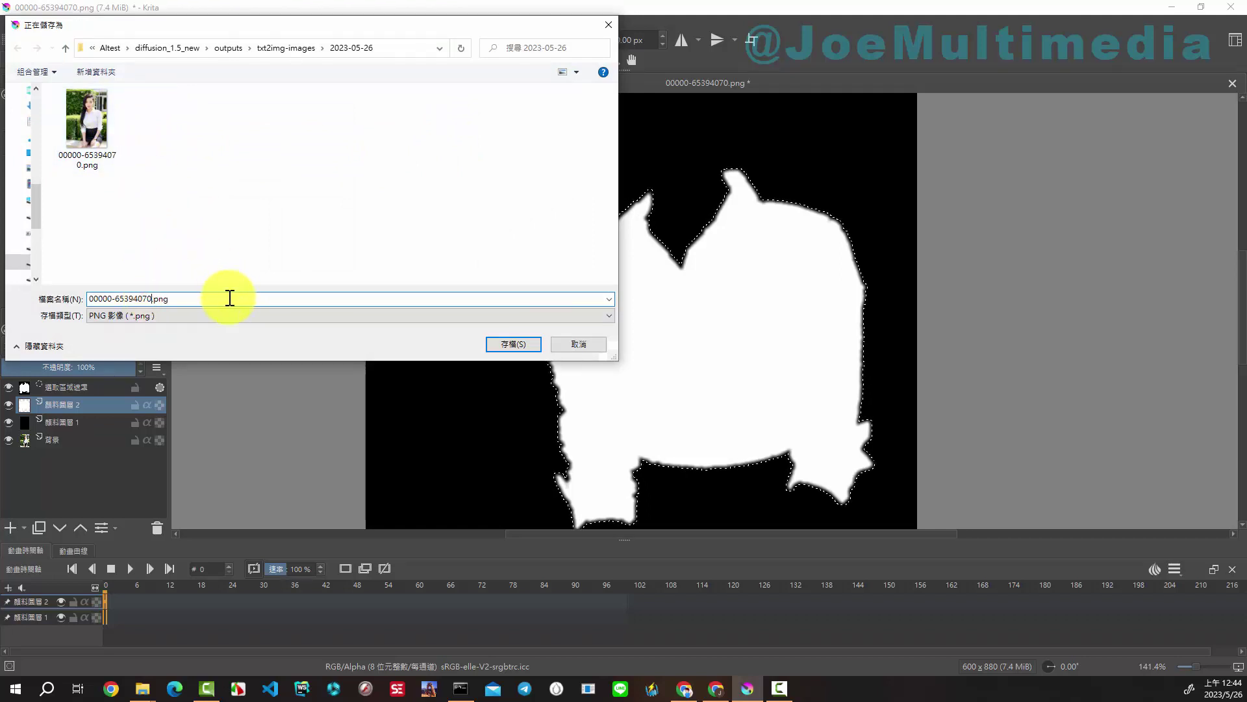
pyautogui.write('mask')
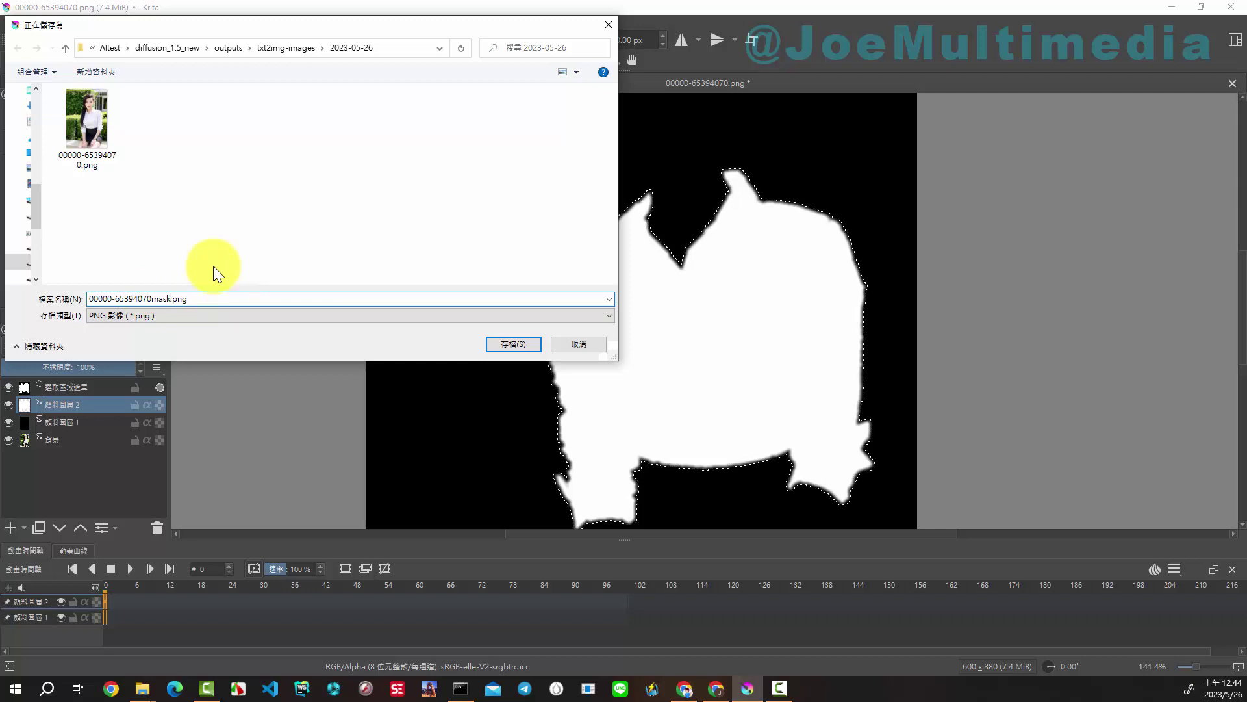
pyautogui.click(510, 346)
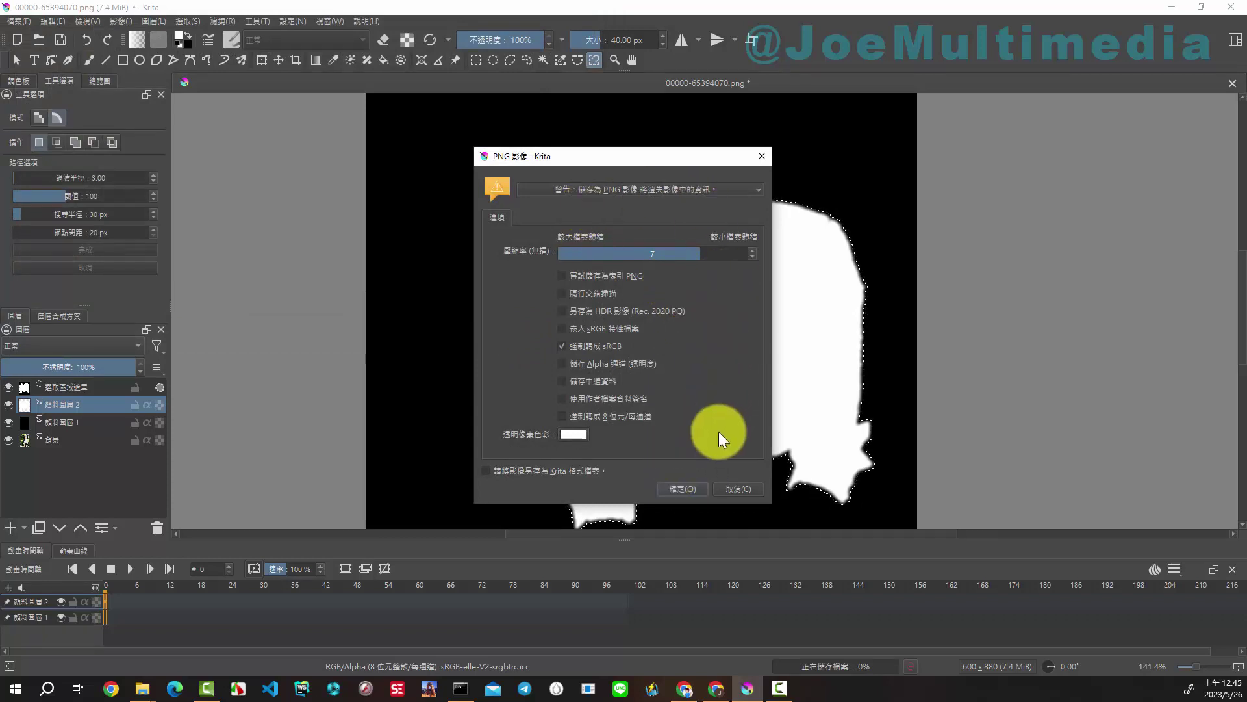
pyautogui.click(692, 485)
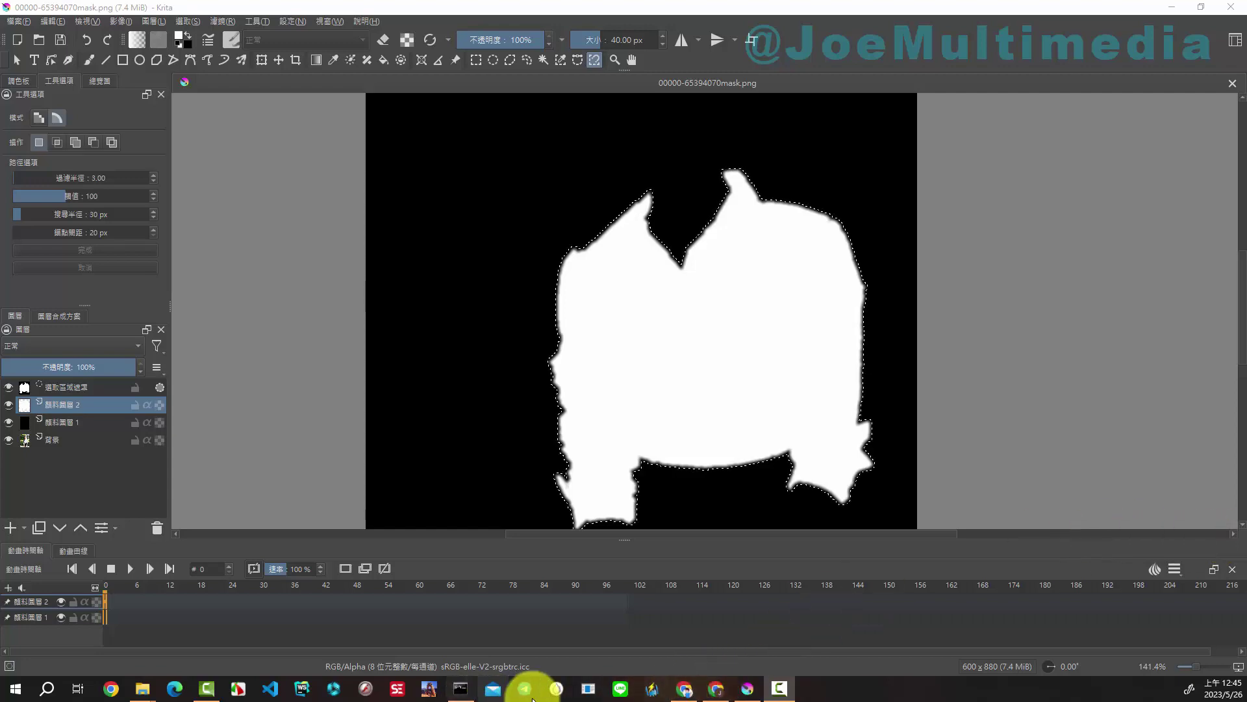
# Step: Switch to Inpaint upload and drop the shirt mask PNG into the mask area
pyautogui.click(716, 690)
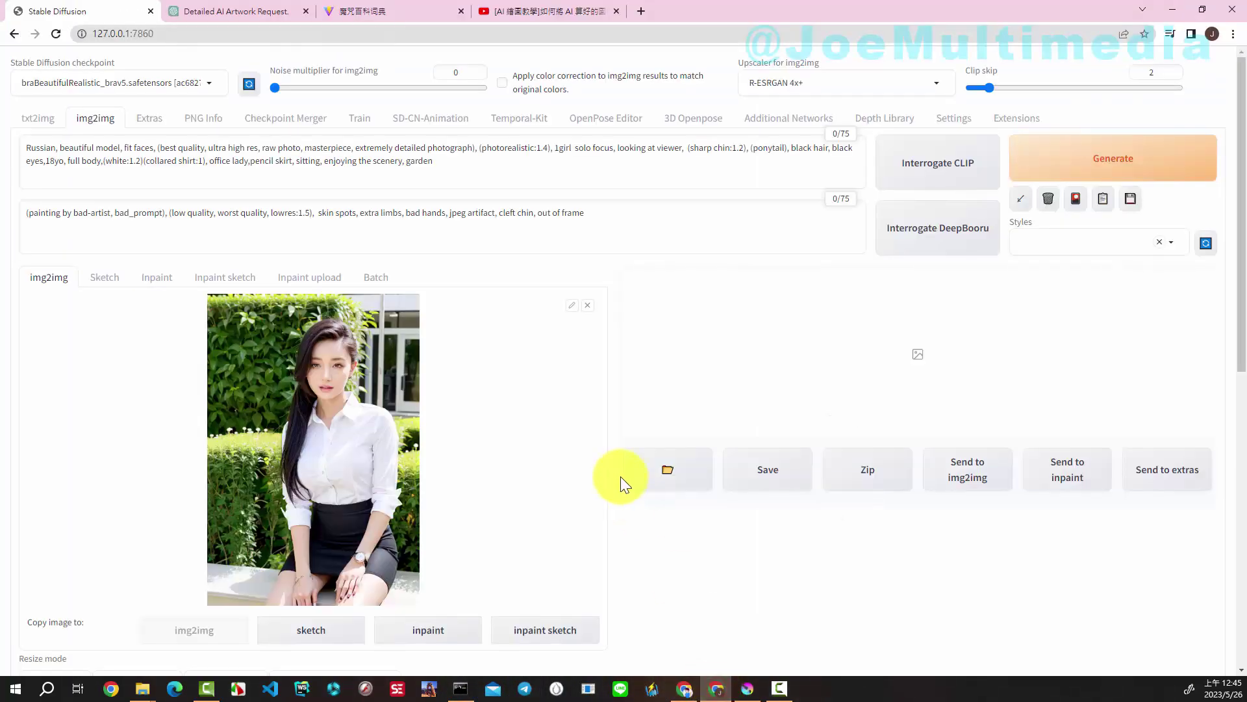
pyautogui.click(307, 283)
pyautogui.moveTo(143, 689)
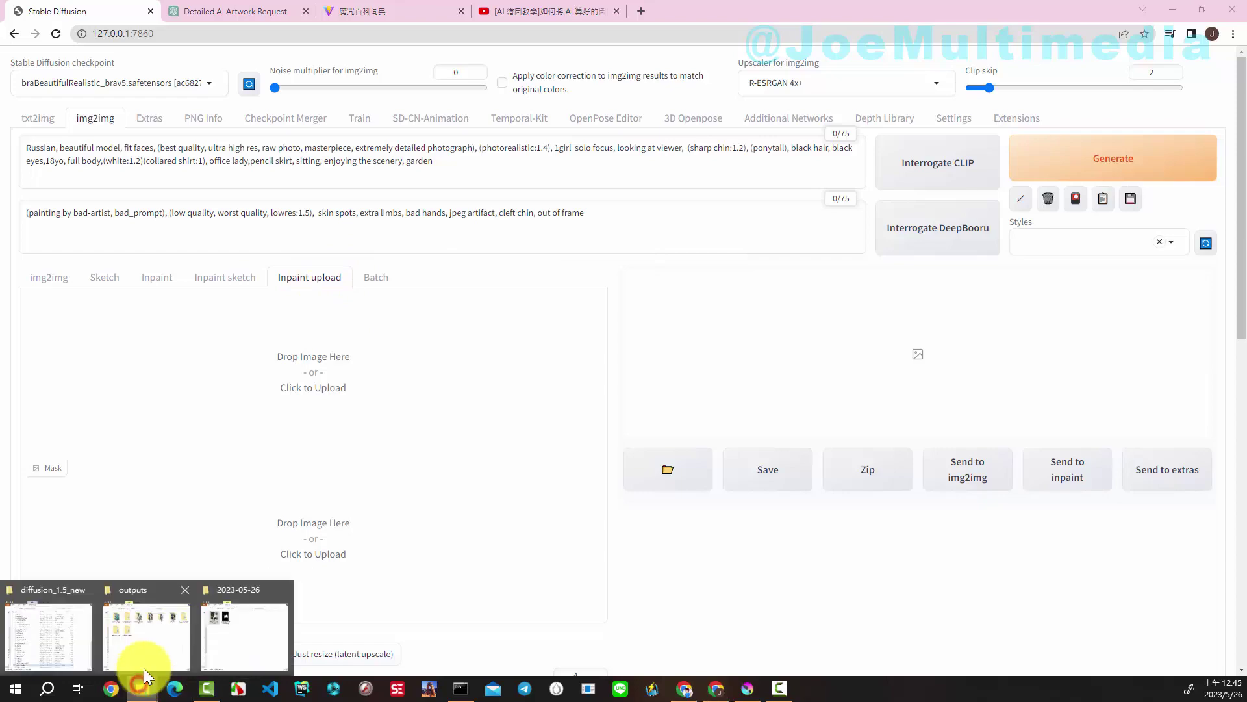
pyautogui.click(221, 623)
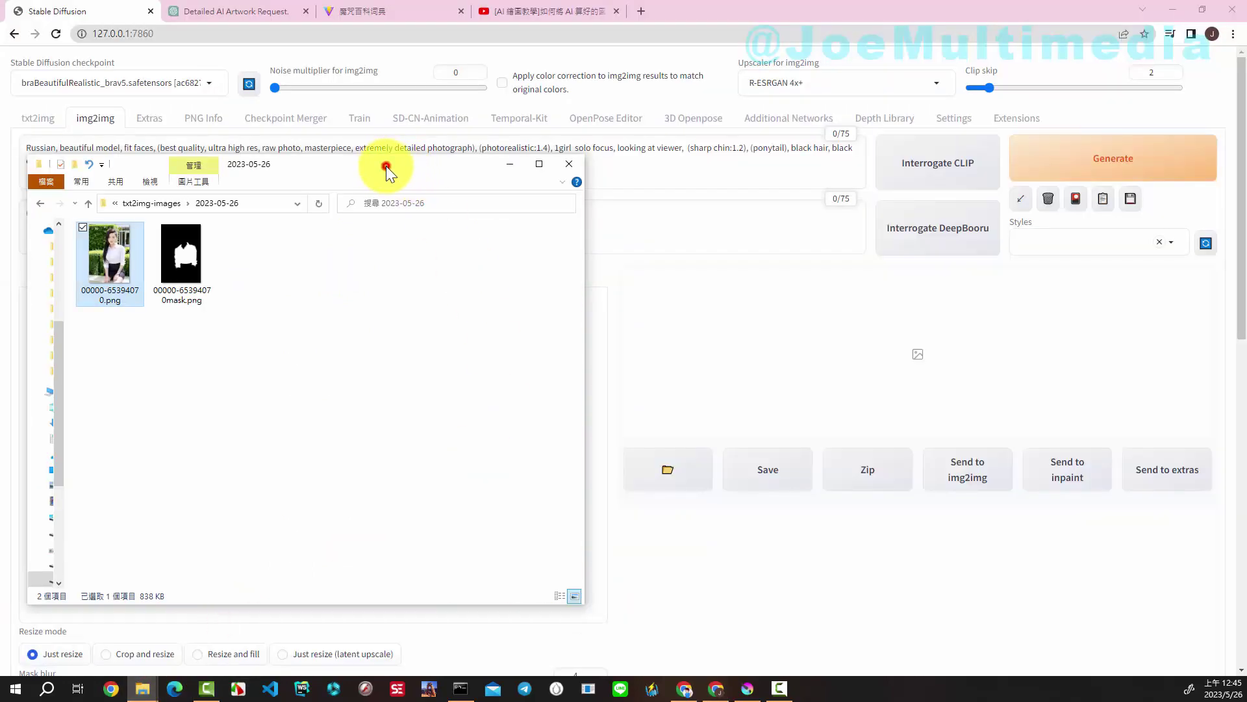
pyautogui.moveTo(386, 166); pyautogui.dragTo(916, 155)
pyautogui.moveTo(715, 257)
pyautogui.mouseDown()
pyautogui.moveTo(583, 382)
pyautogui.moveTo(274, 553)
pyautogui.mouseUp()
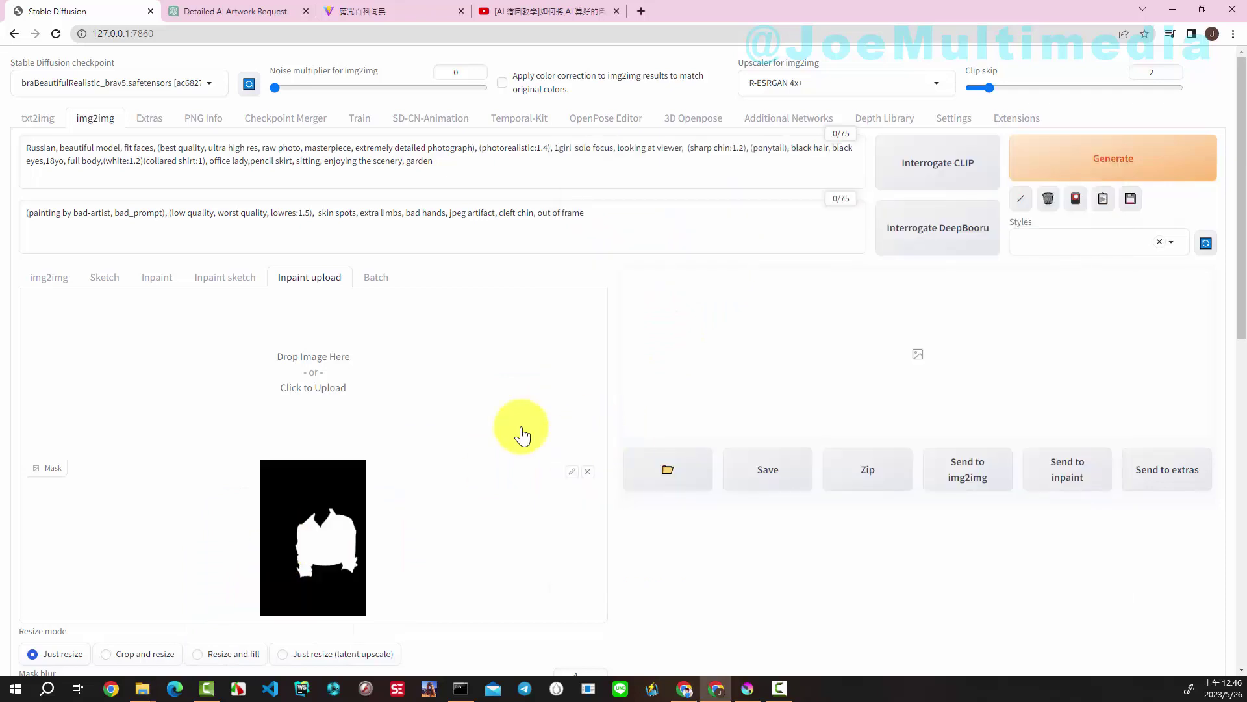
pyautogui.moveTo(142, 688)
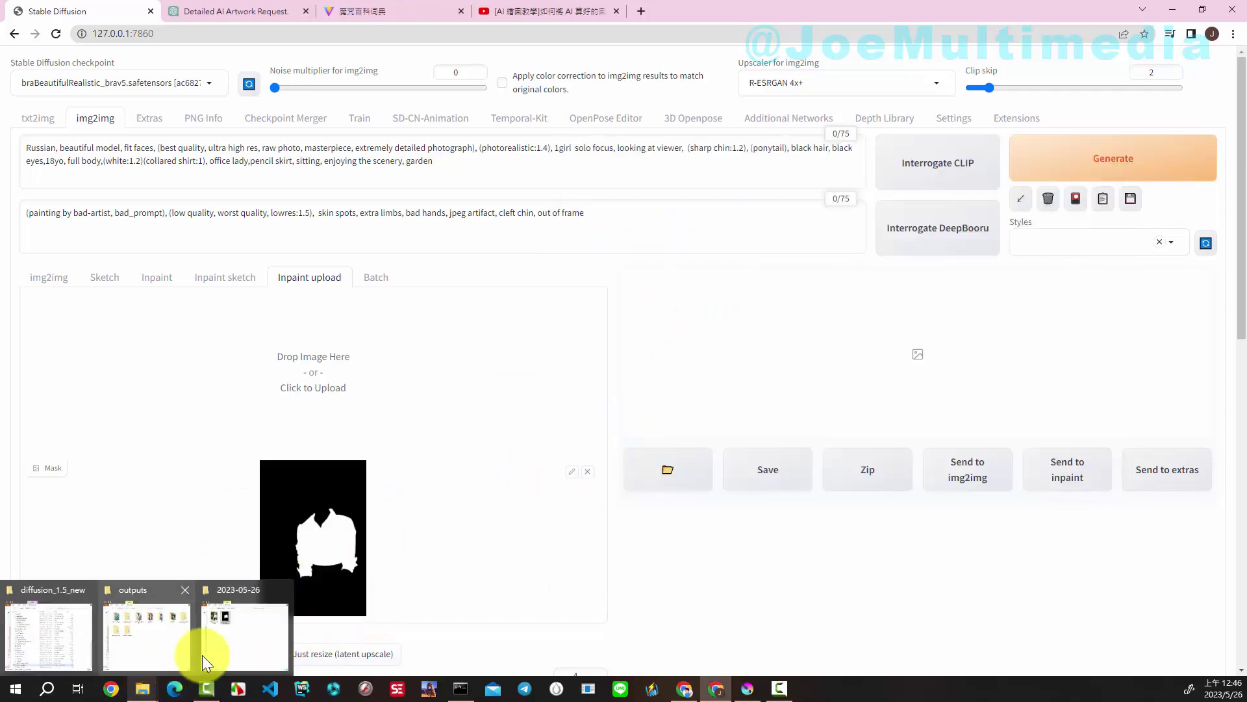
# Step: Drop the original portrait PNG into the inpaint image area
pyautogui.click(204, 662)
pyautogui.click(638, 236)
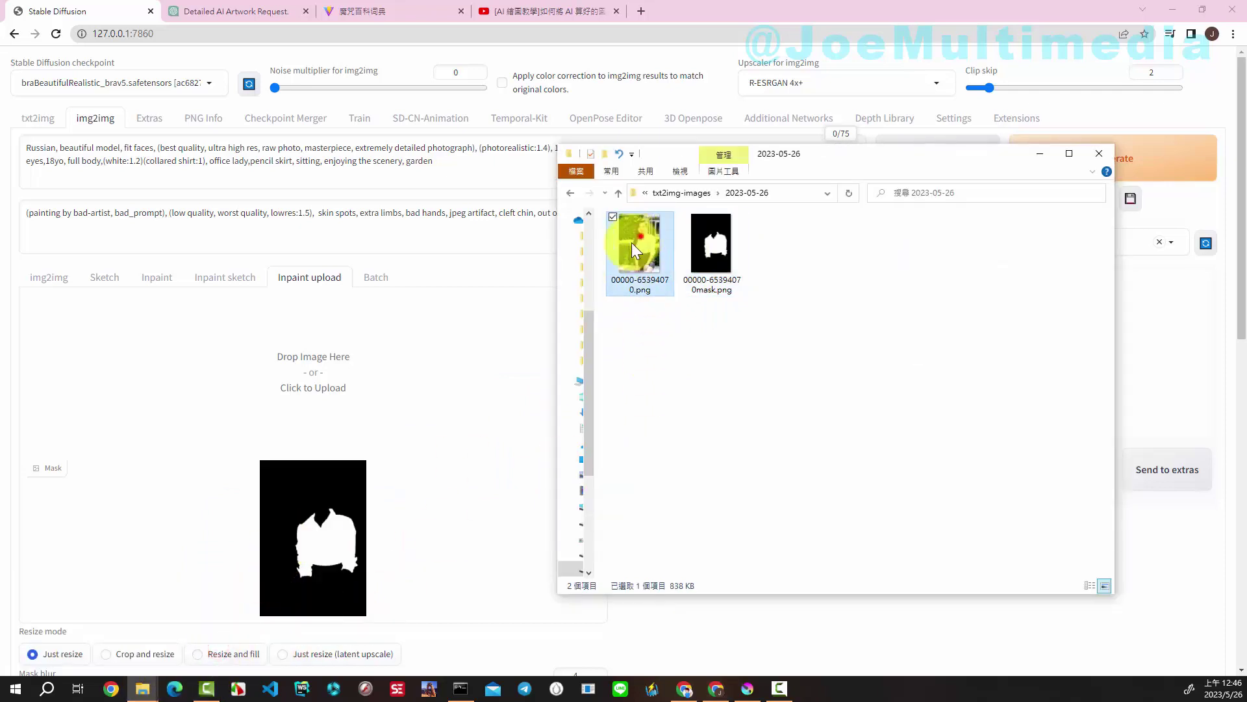
pyautogui.moveTo(631, 243); pyautogui.dragTo(283, 349)
# Step: Set the sampling method to DPM++ SDE Karras
pyautogui.scroll(-2, 538, 379)
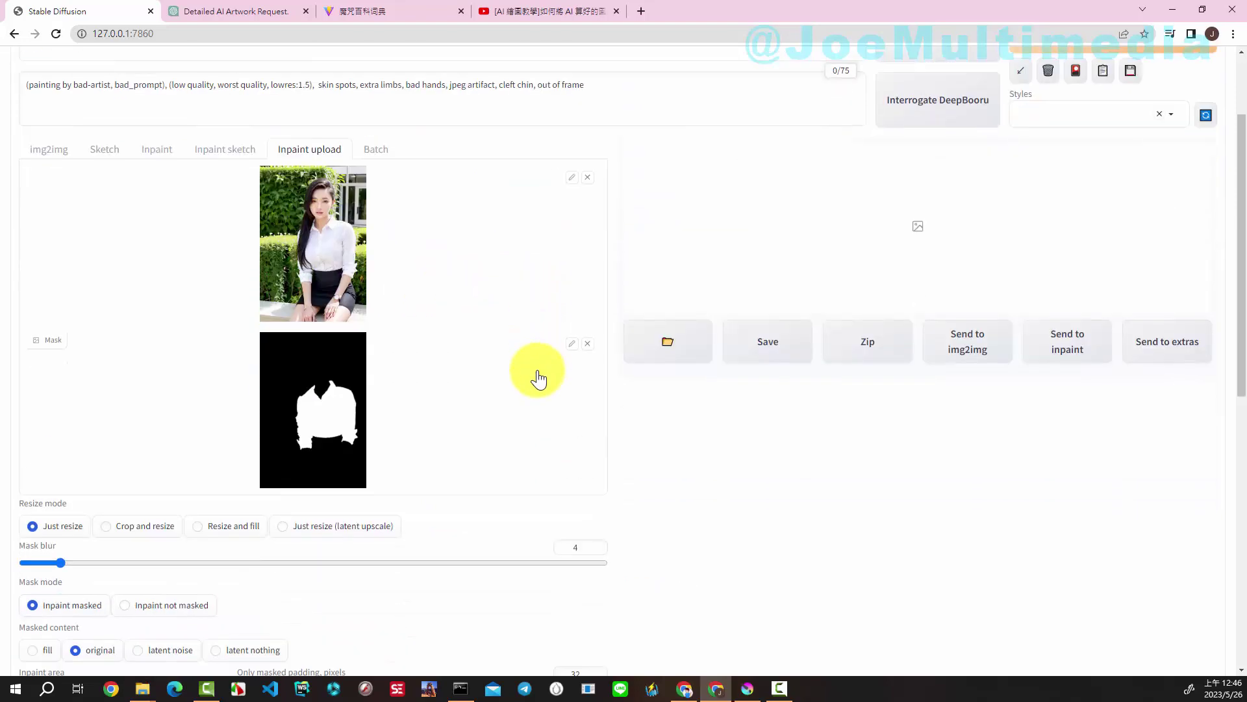
pyautogui.scroll(-1, 538, 379)
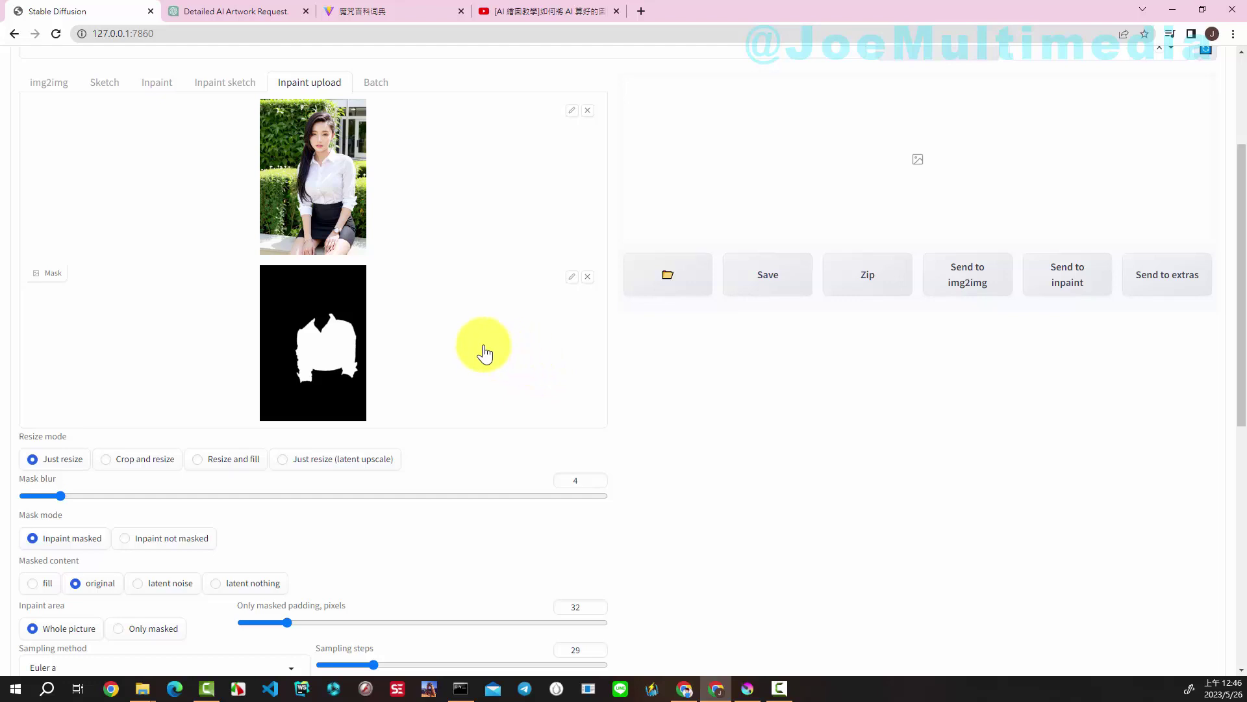
pyautogui.scroll(-2, 487, 343)
pyautogui.scroll(-3, 487, 339)
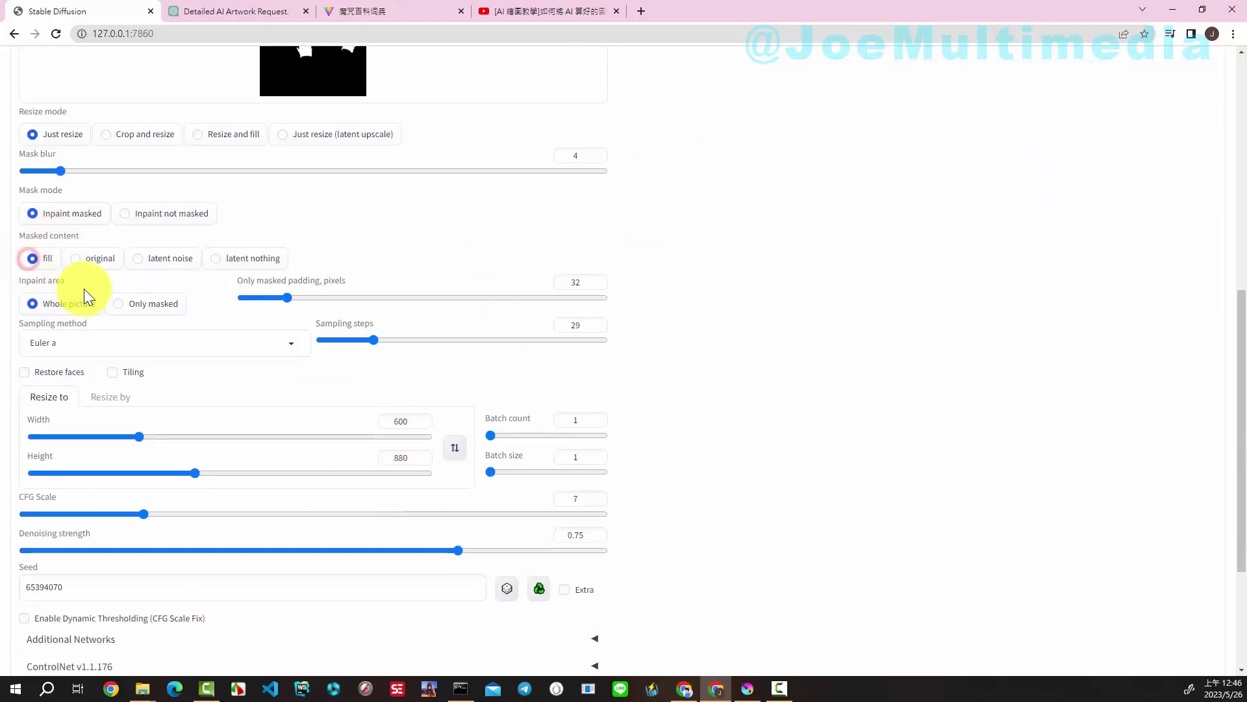
pyautogui.click(289, 342)
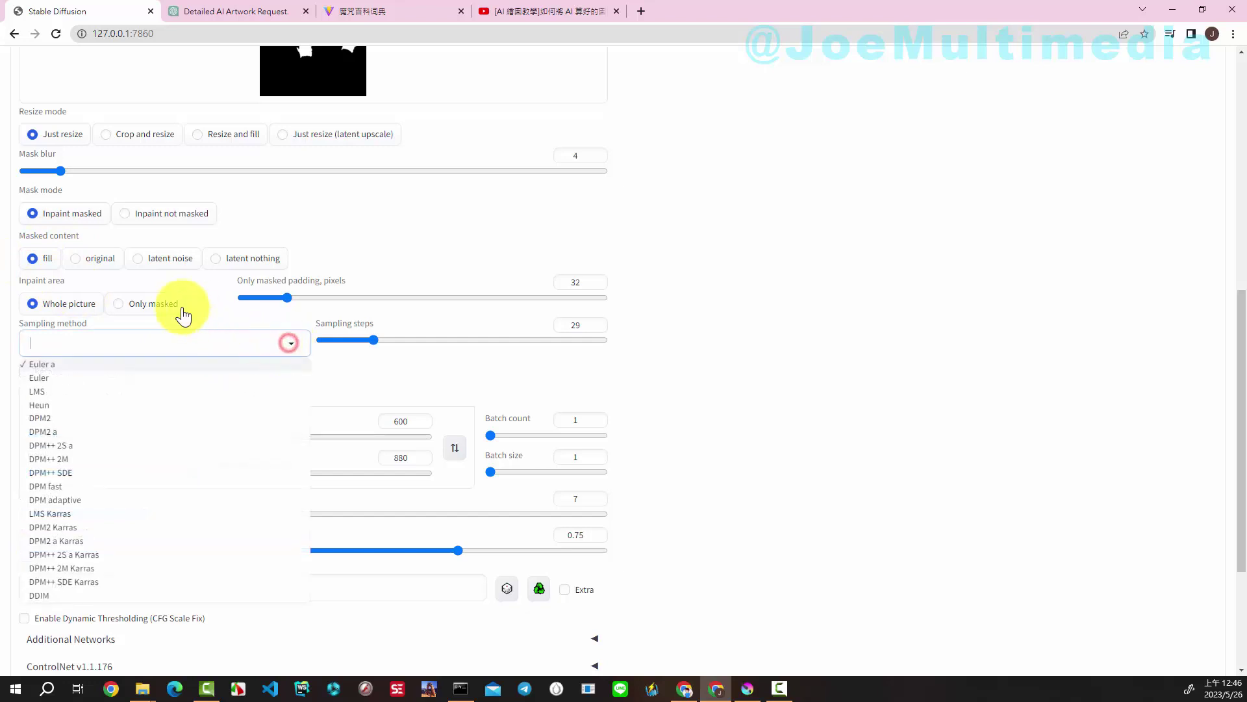
pyautogui.click(77, 583)
# Step: Set the seed to random (-1) and review the inpaint settings and prompt
pyautogui.scroll(-1, 664, 342)
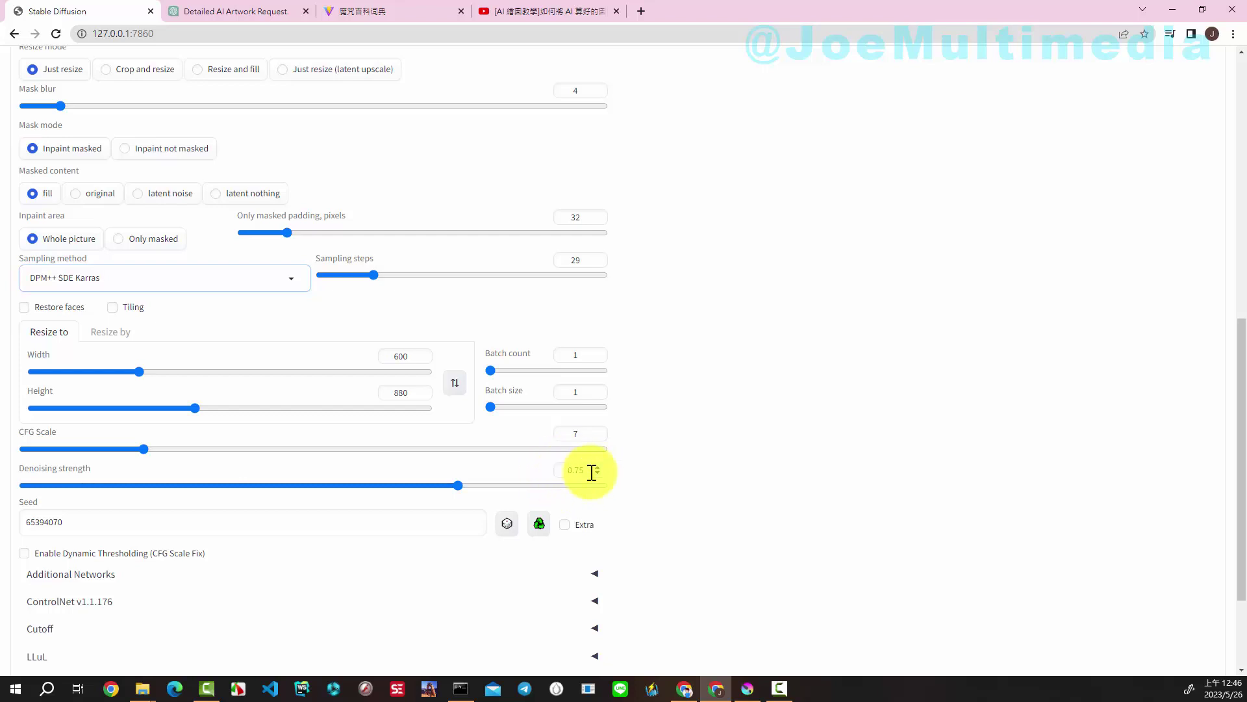
pyautogui.moveTo(251, 522)
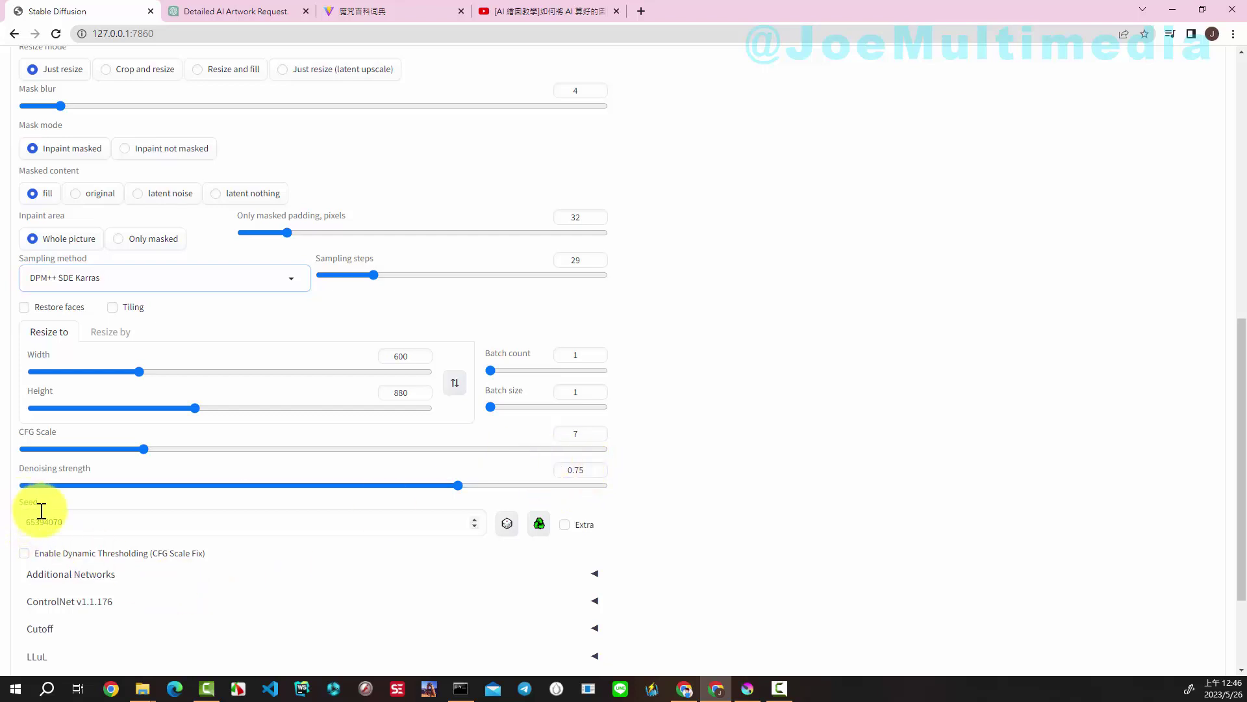
pyautogui.click(506, 523)
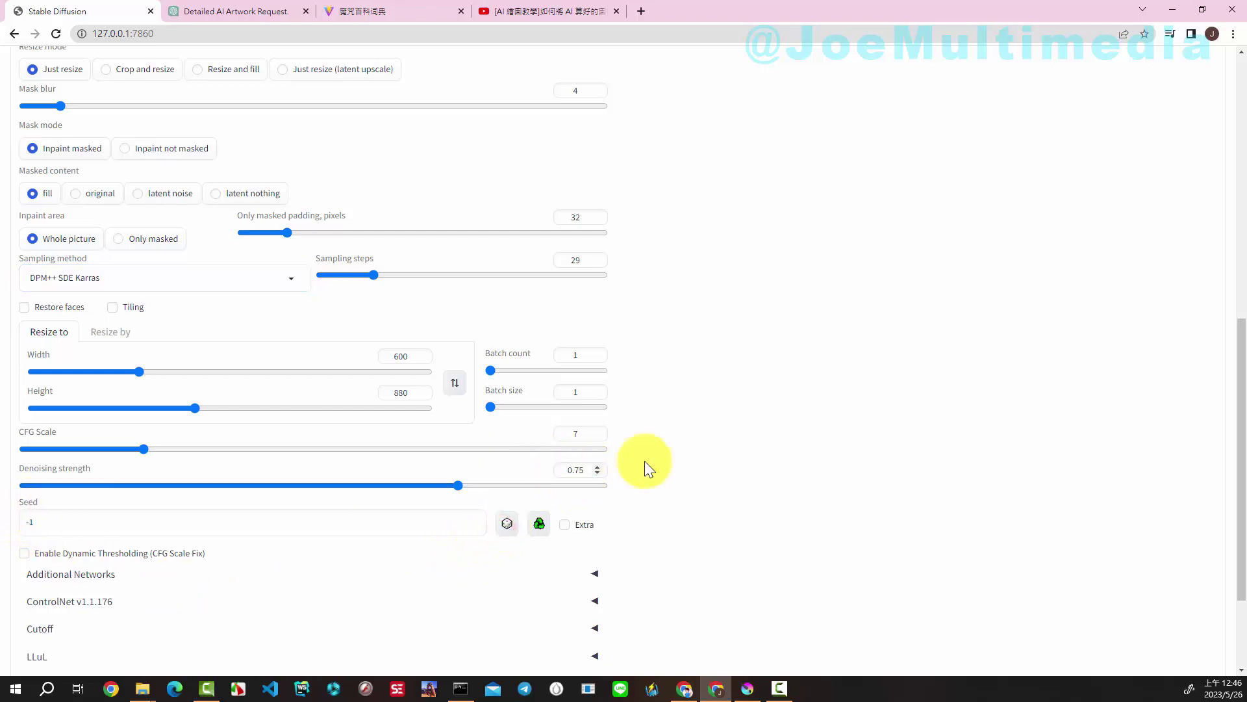
pyautogui.scroll(-3, 696, 490)
pyautogui.scroll(2, 697, 490)
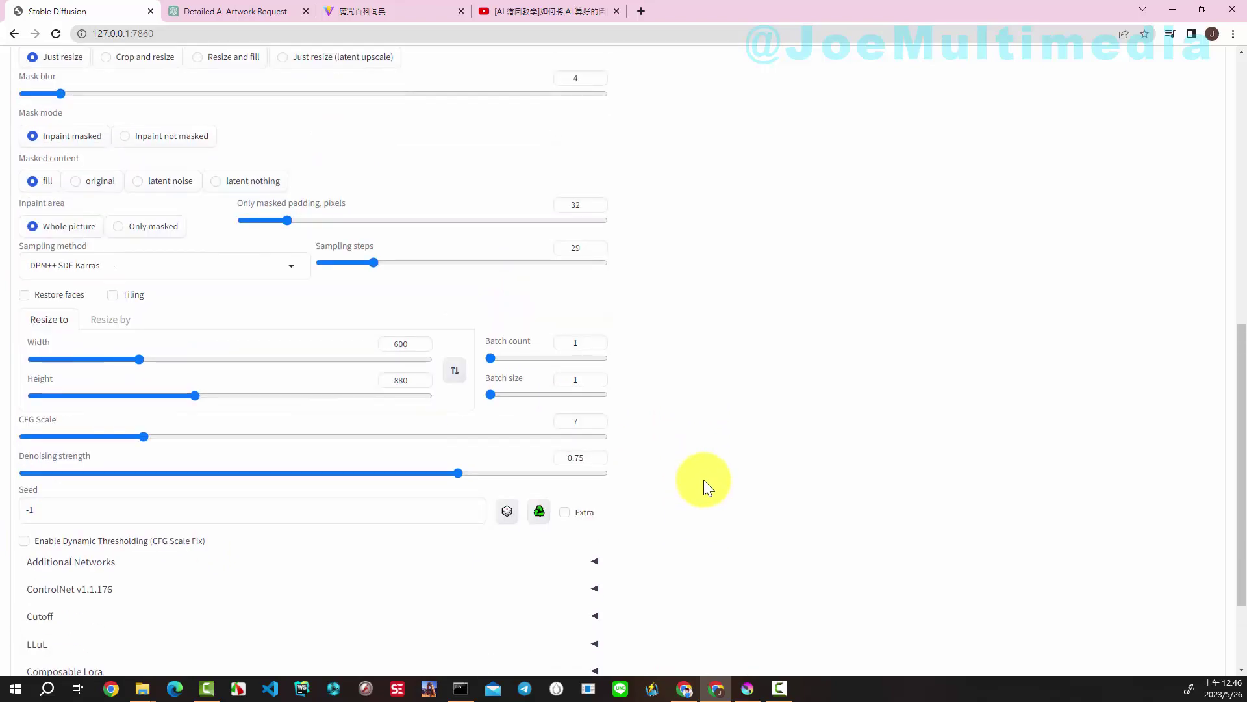
pyautogui.scroll(5, 707, 480)
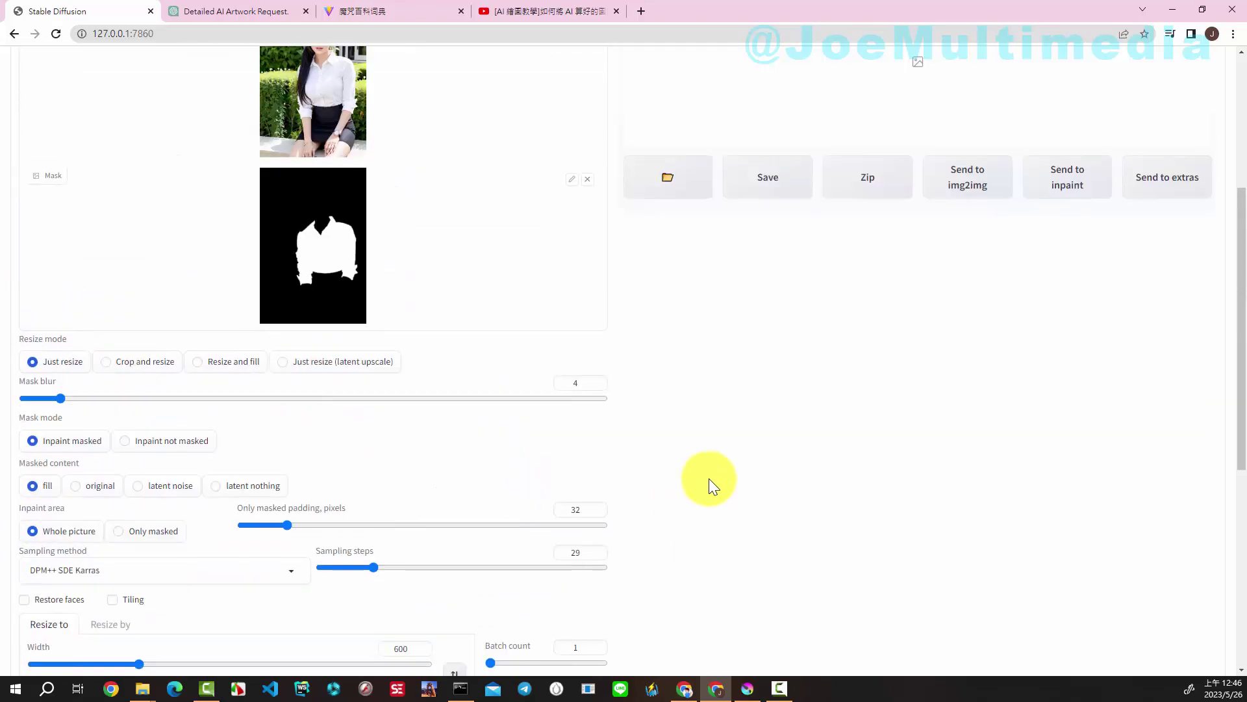
pyautogui.scroll(4, 708, 481)
pyautogui.scroll(-1, 709, 479)
pyautogui.scroll(1, 708, 478)
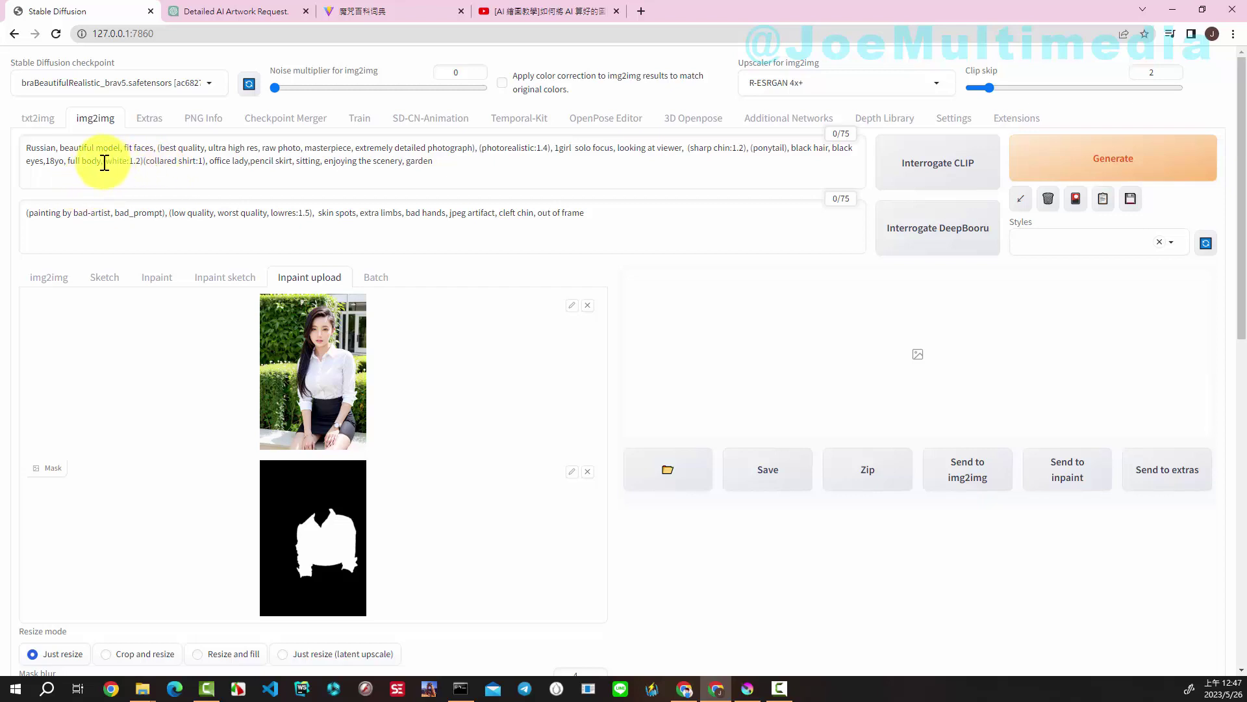
# Step: Change the prompt's (white:1.2)(collared shirt:1) to (red:1.2)(t-shirt:1)
pyautogui.moveTo(103, 160); pyautogui.dragTo(123, 163)
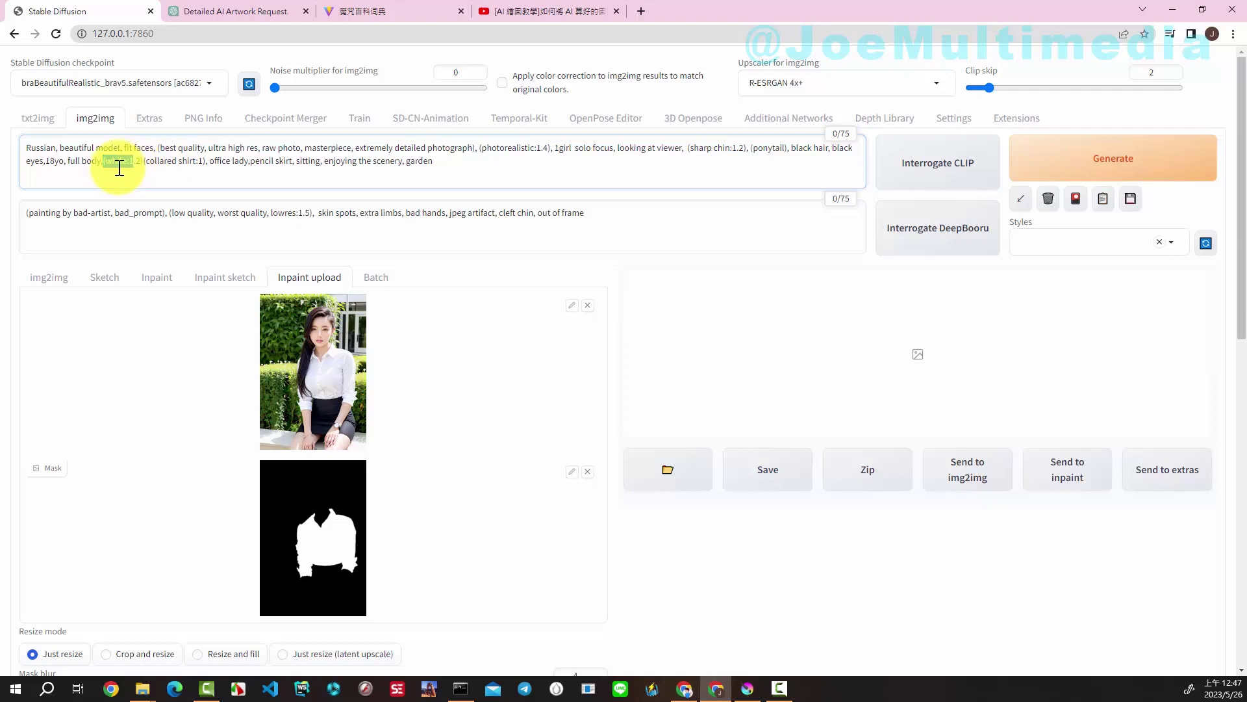
pyautogui.doubleClick(115, 162)
pyautogui.write('re')
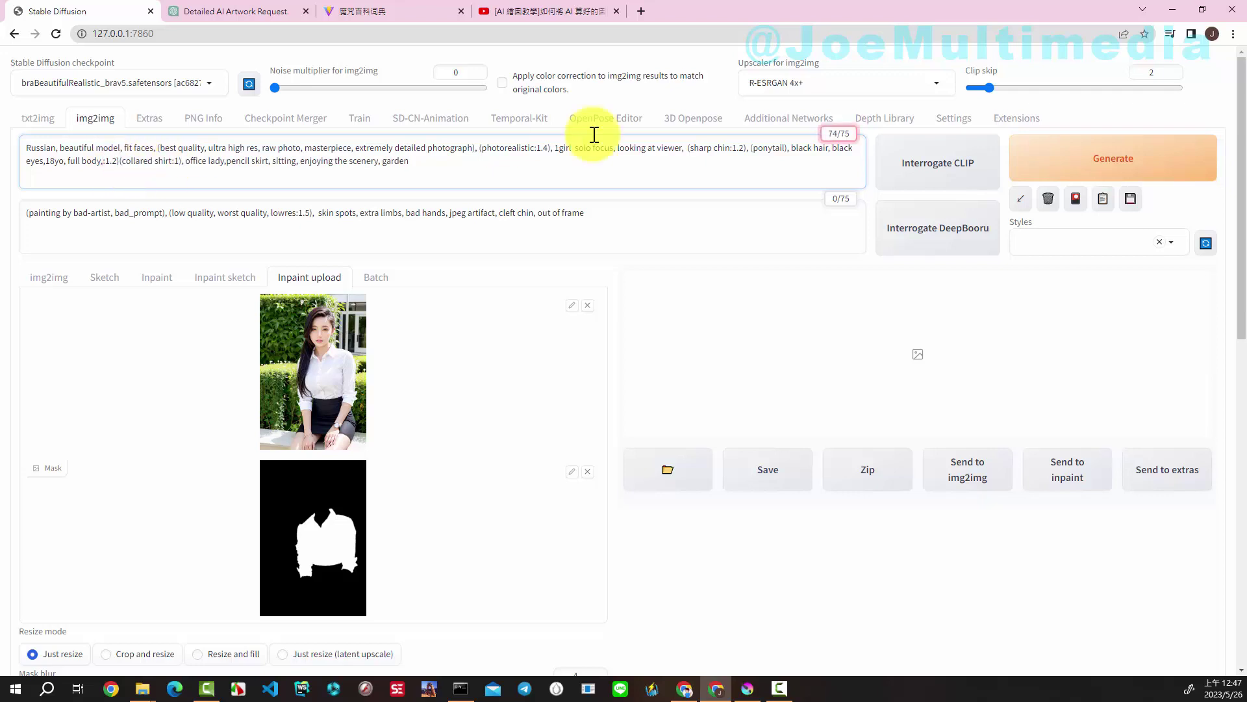
pyautogui.write('d:1.2)(')
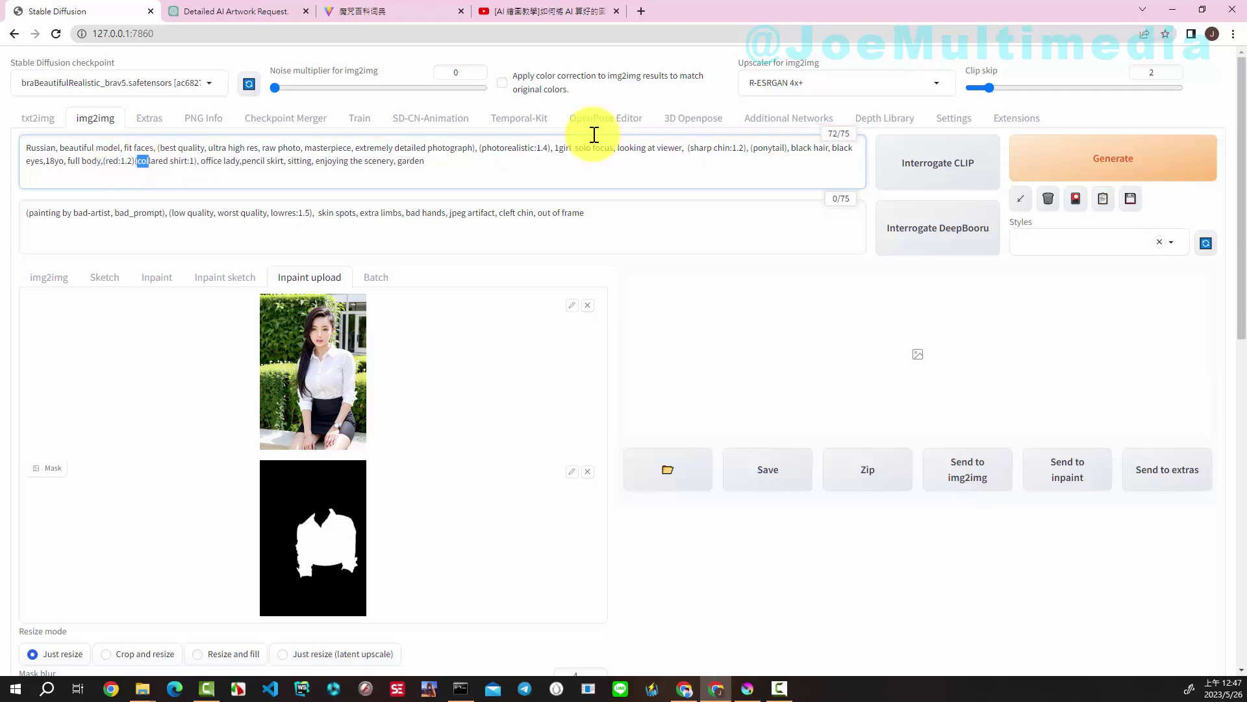
pyautogui.write('t')
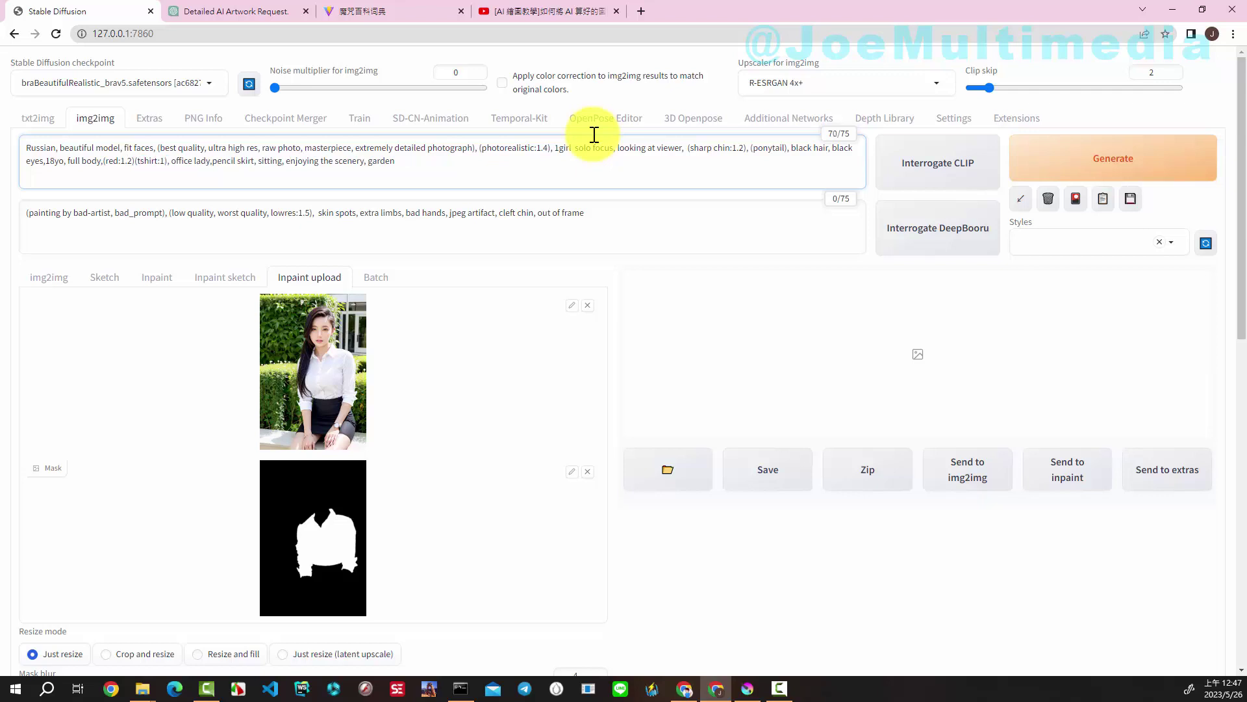
pyautogui.write('-')
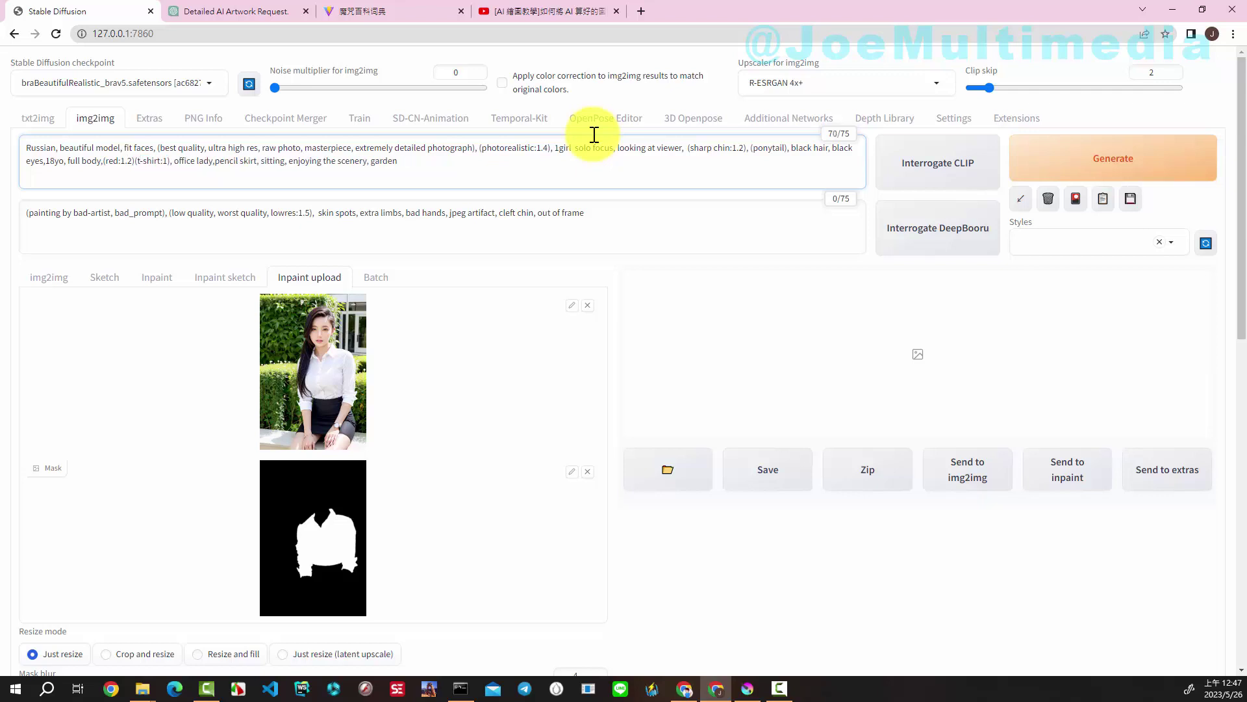
# Step: Generate the inpainted image and enlarge the result for a closer look
pyautogui.click(1081, 167)
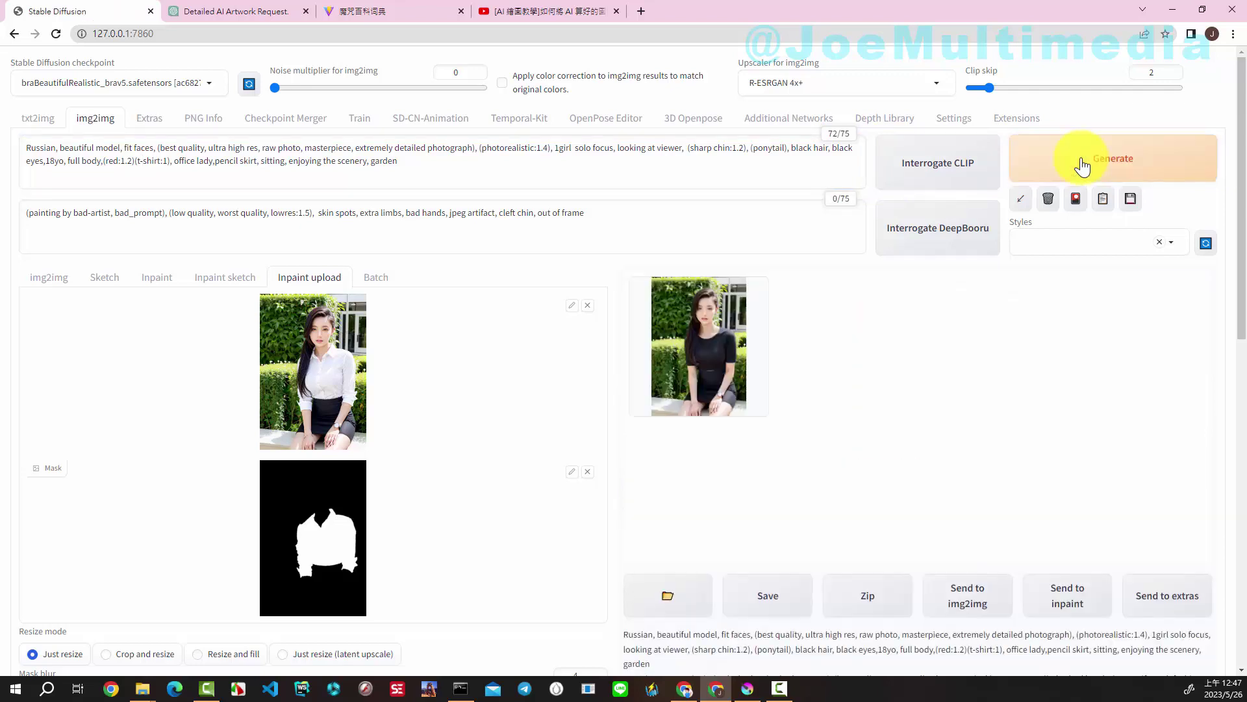
pyautogui.click(747, 341)
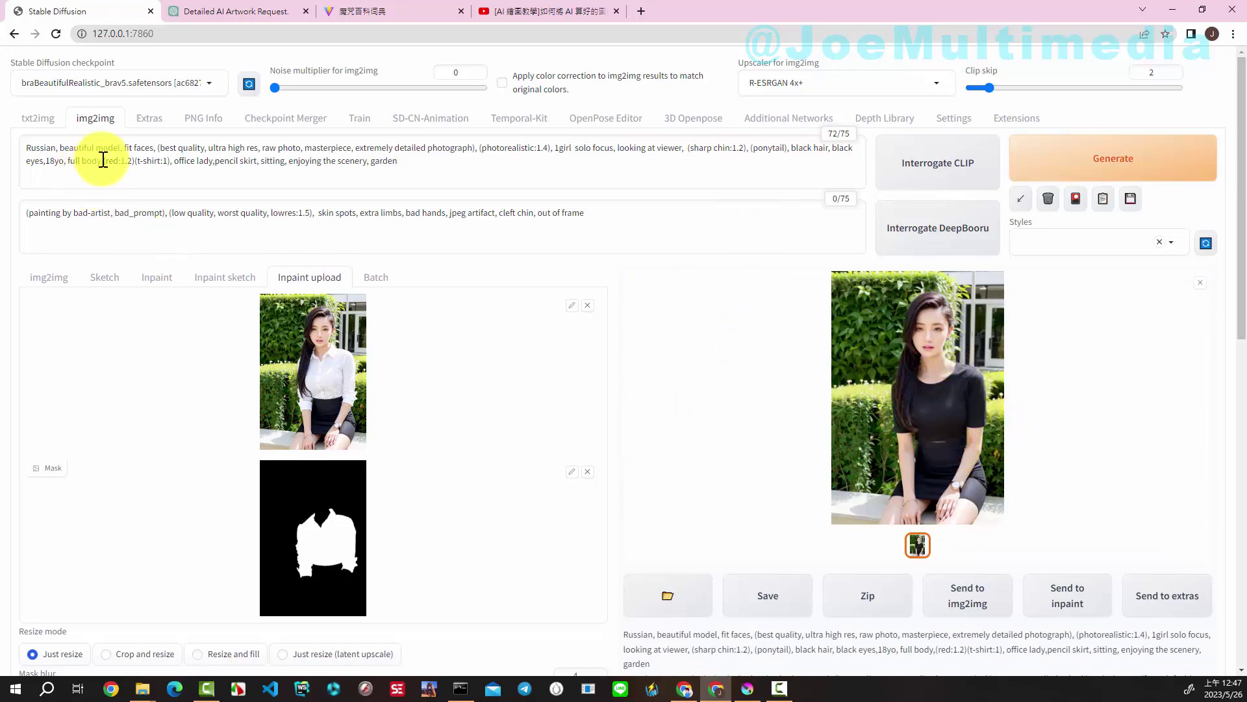
pyautogui.scroll(-3, 529, 426)
# Step: Raise denoising strength to 0.9 and regenerate the inpainted image
pyautogui.scroll(-3, 528, 427)
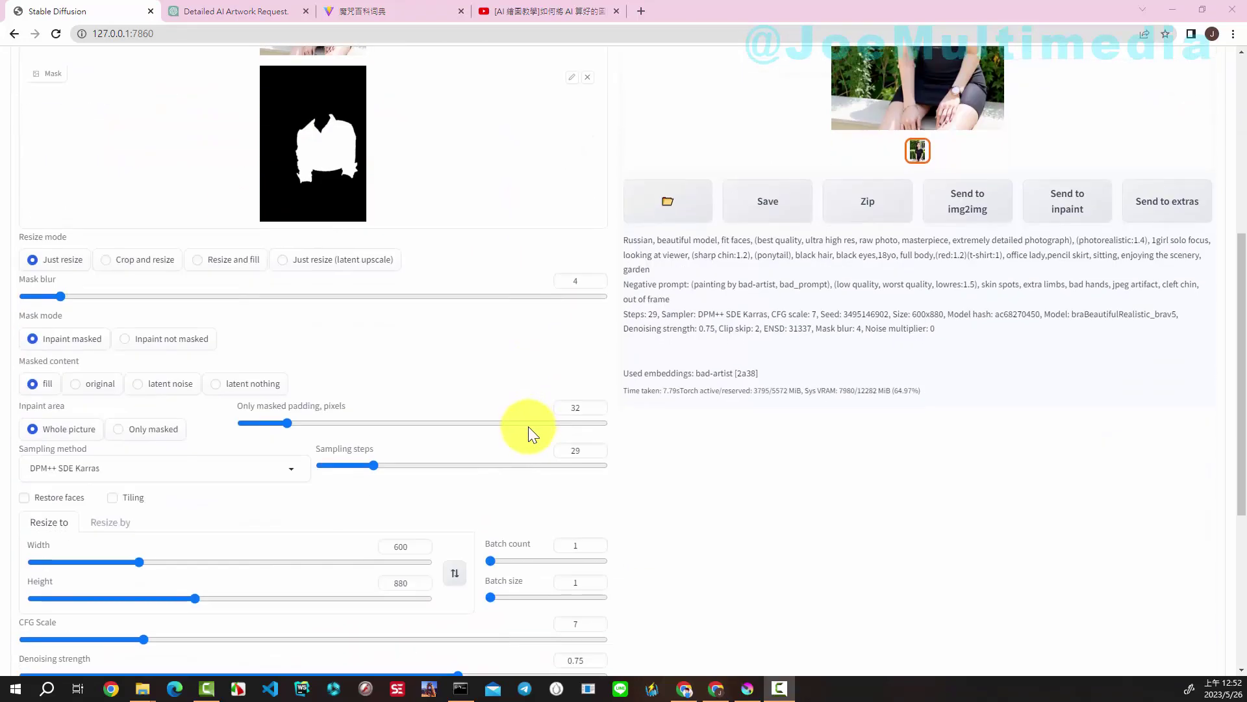
pyautogui.scroll(-2, 552, 423)
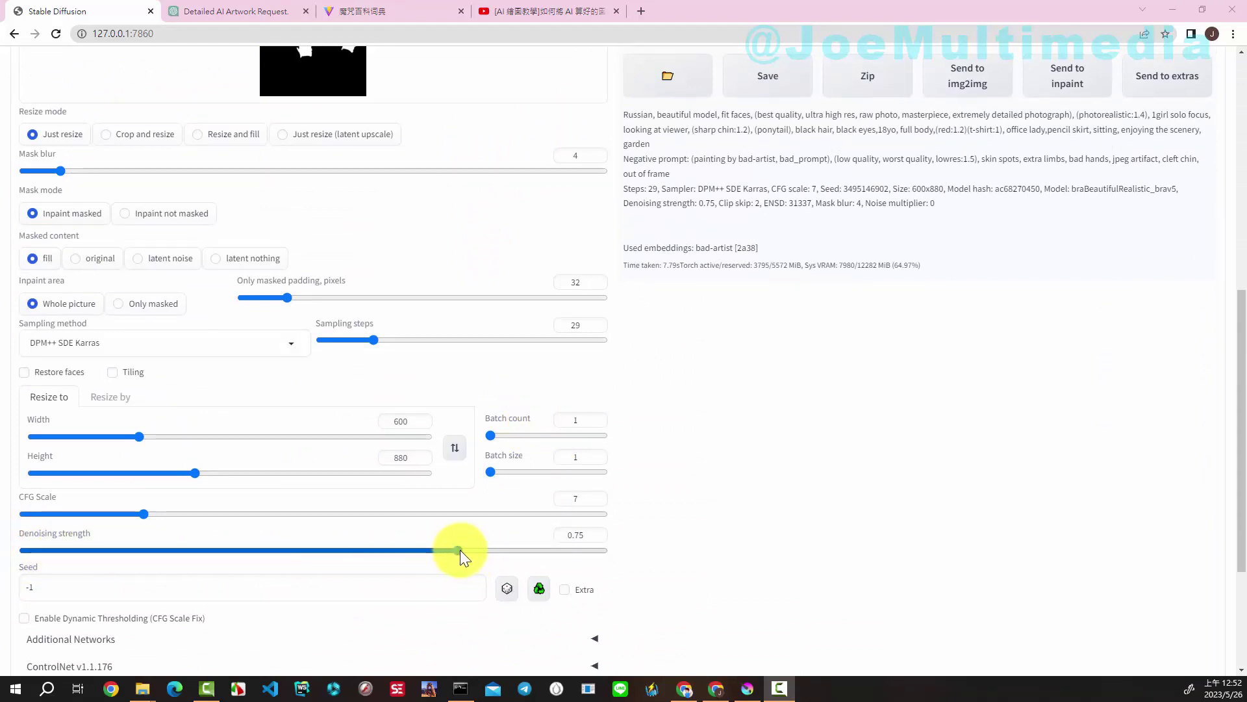
pyautogui.moveTo(460, 550); pyautogui.dragTo(488, 555)
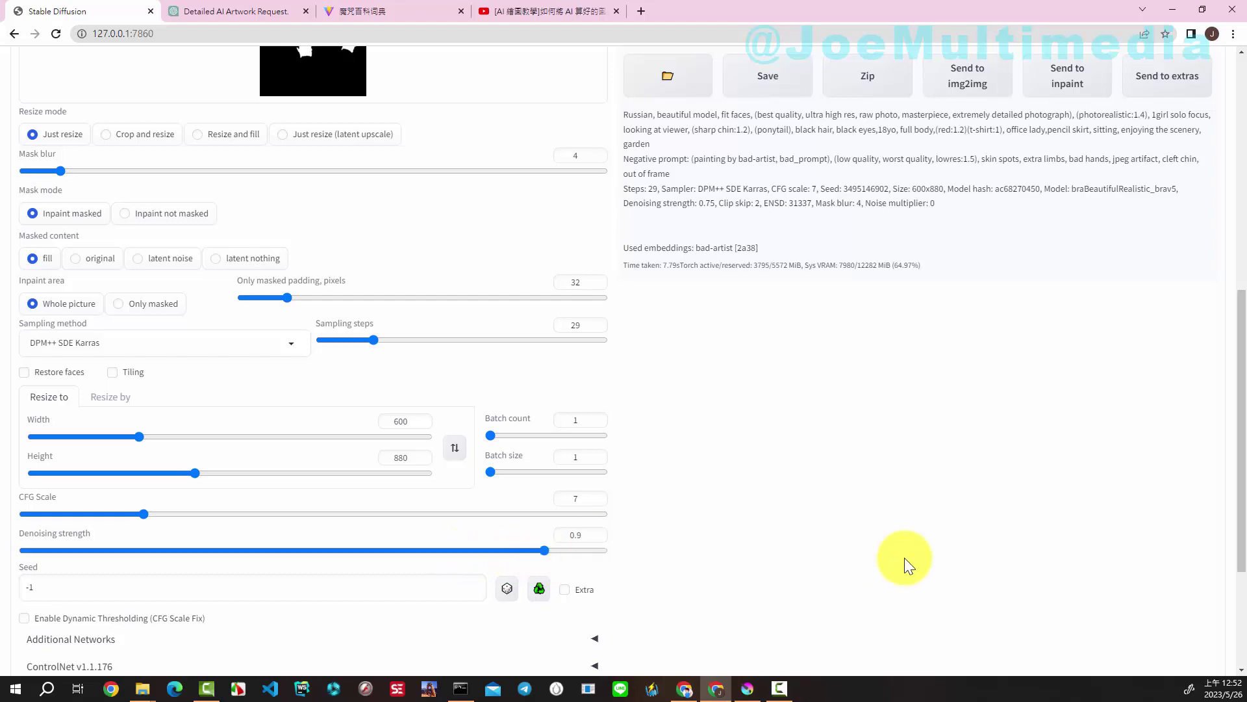
pyautogui.scroll(4, 902, 558)
pyautogui.scroll(4, 901, 557)
pyautogui.click(1119, 159)
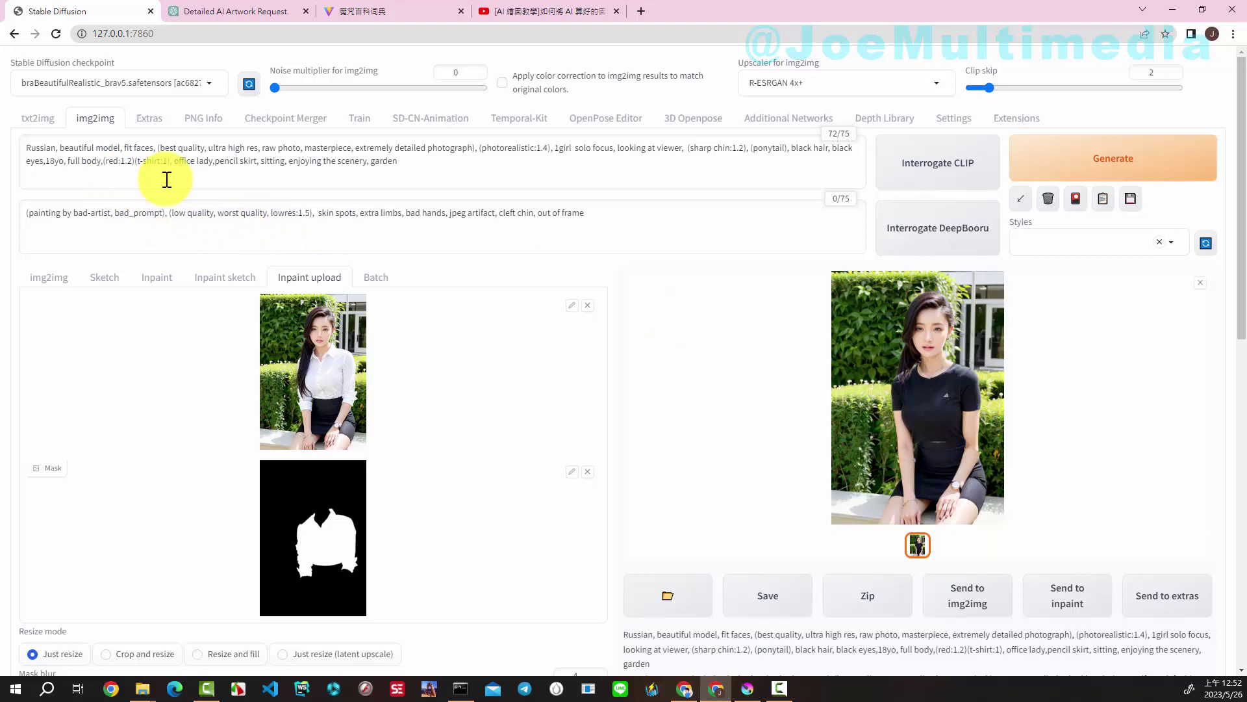
# Step: Remove the 1.2 weight so the prompt reads (red t-shirt:1), then regenerate
pyautogui.click(121, 164)
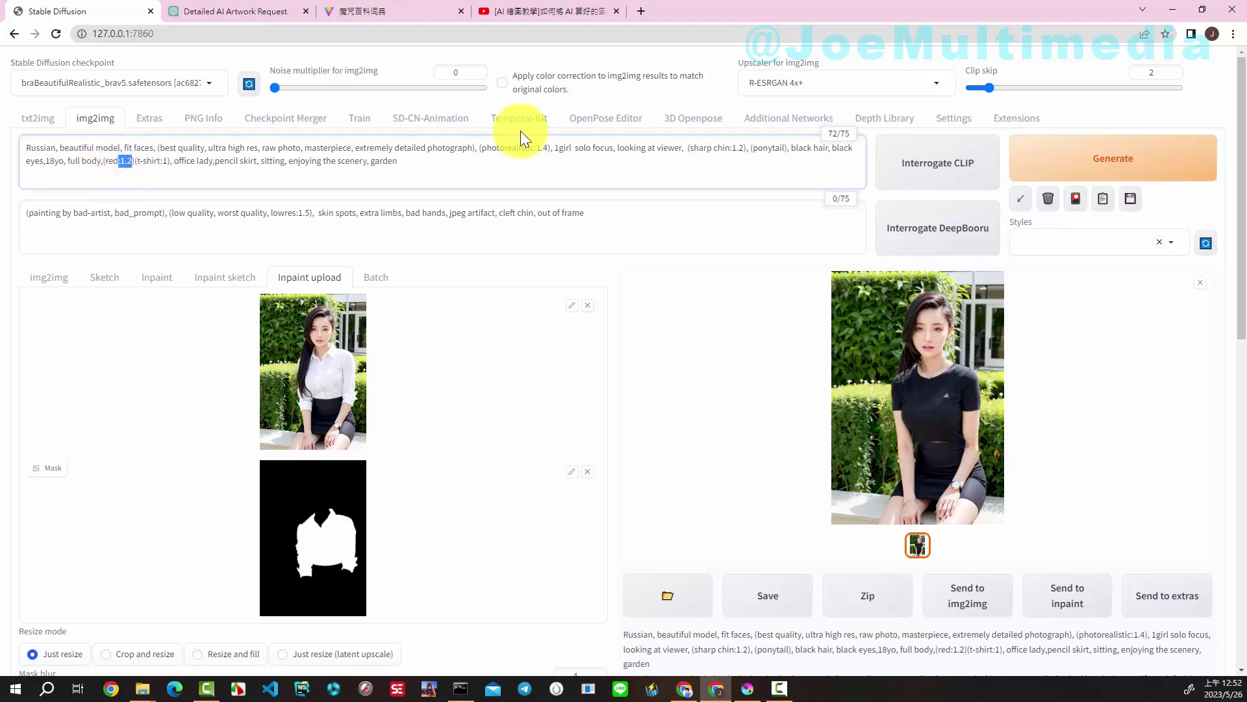
pyautogui.press('BackSpace')
pyautogui.press('BackSpace')
pyautogui.press('Delete')
pyautogui.press('Delete')
pyautogui.press('Delete')
pyautogui.press('Delete')
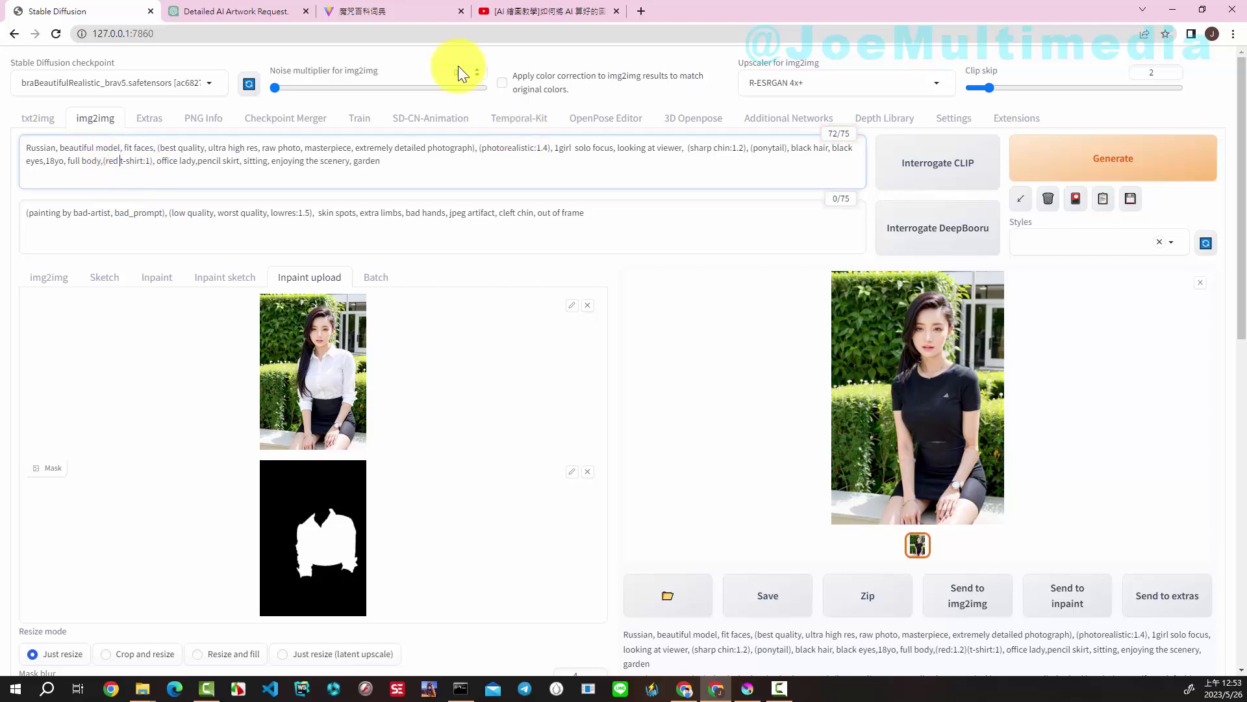
pyautogui.click(1060, 154)
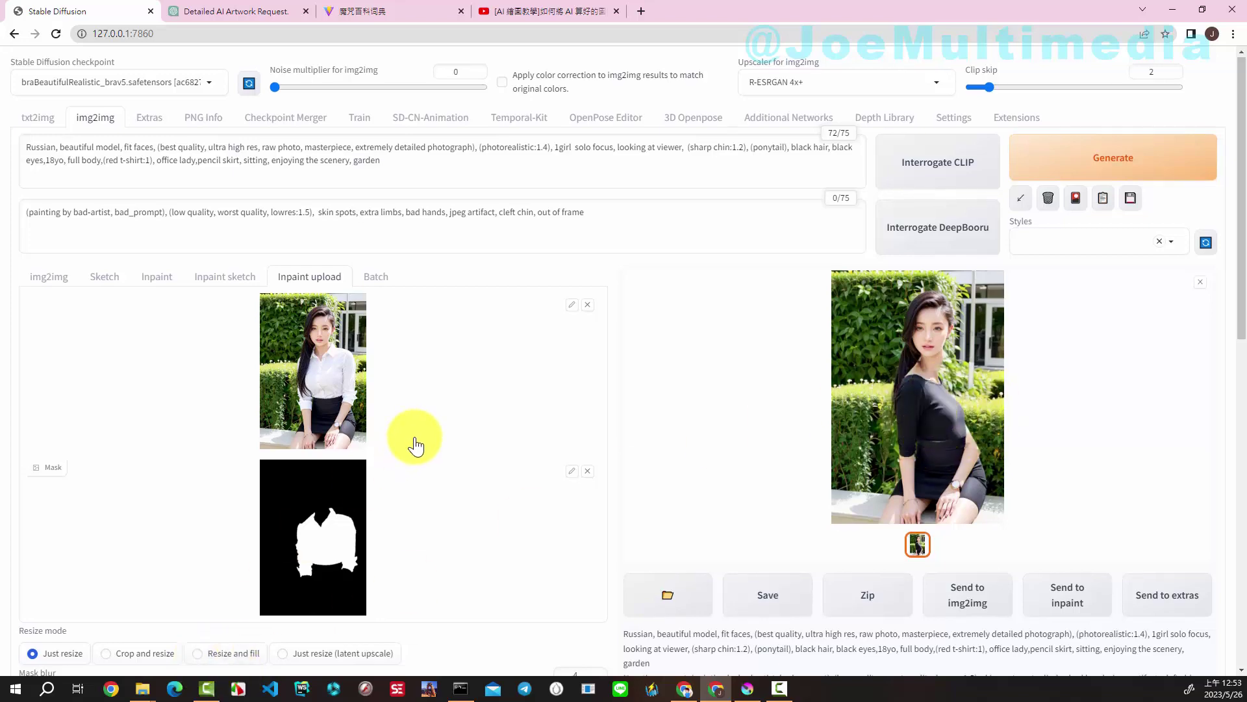
# Step: Expand the ControlNet panel and enable ControlNet unit 0
pyautogui.scroll(-5, 412, 442)
pyautogui.scroll(-2, 414, 441)
pyautogui.scroll(-1, 414, 444)
pyautogui.scroll(-2, 414, 445)
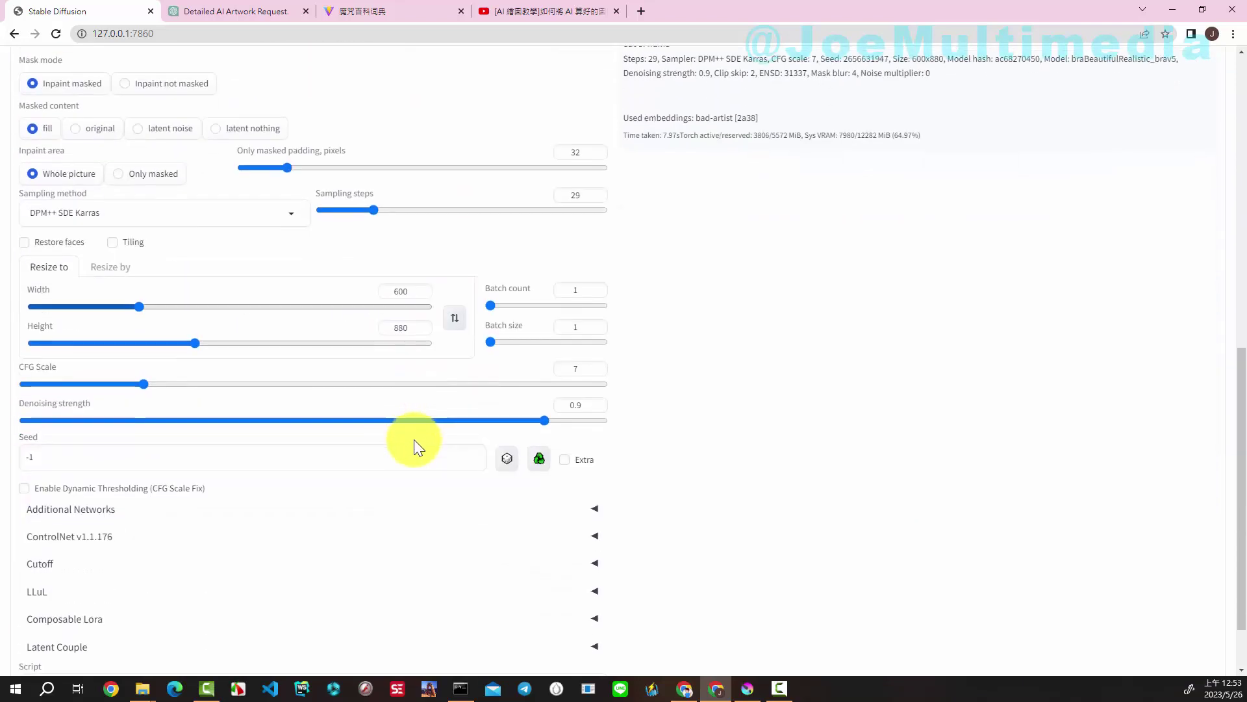
pyautogui.scroll(-2, 370, 485)
pyautogui.click(94, 462)
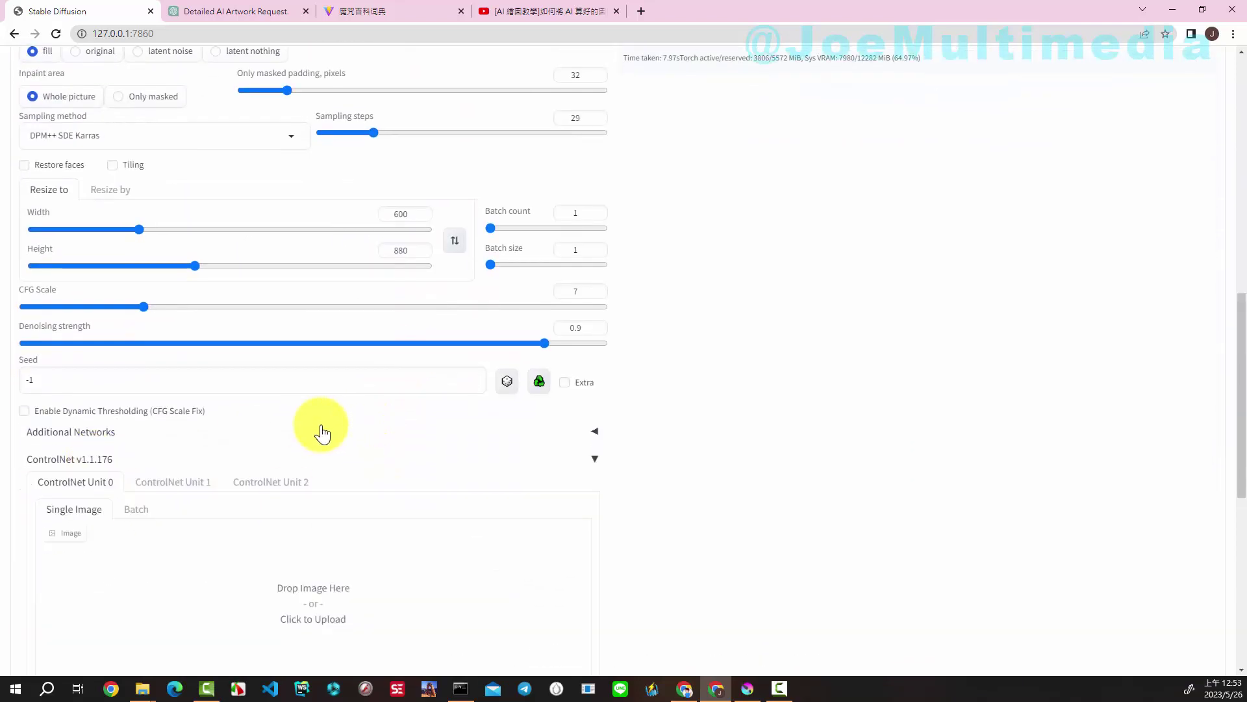
pyautogui.scroll(-4, 321, 425)
pyautogui.scroll(-1, 322, 425)
pyautogui.click(41, 423)
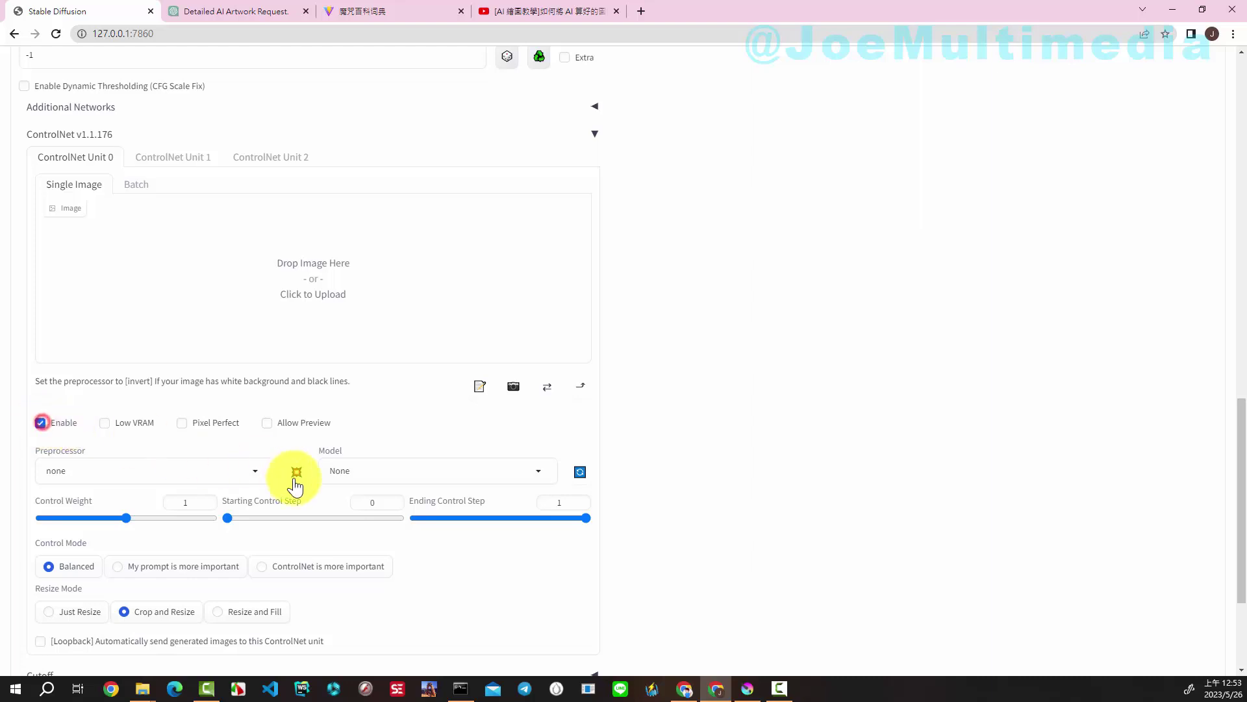
# Step: Choose the openpose preprocessor and control_v11p_sd15_openpose model, with Pixel Perfect on
pyautogui.click(252, 469)
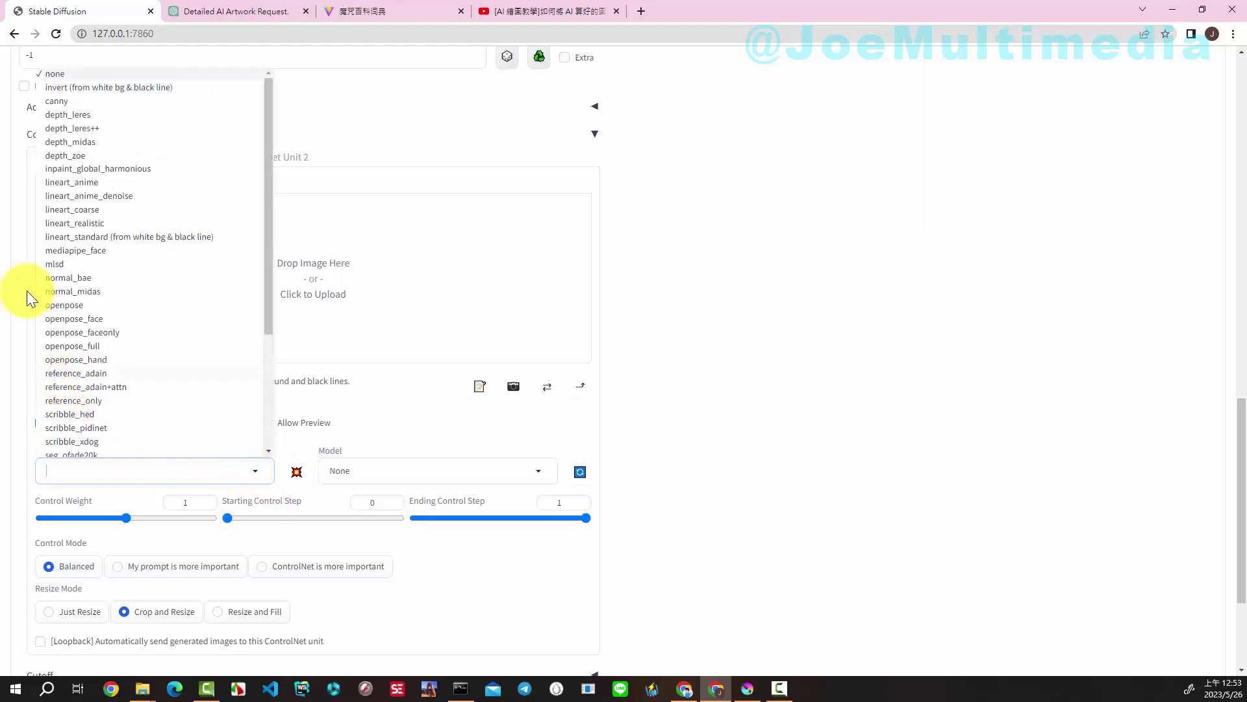
pyautogui.click(87, 306)
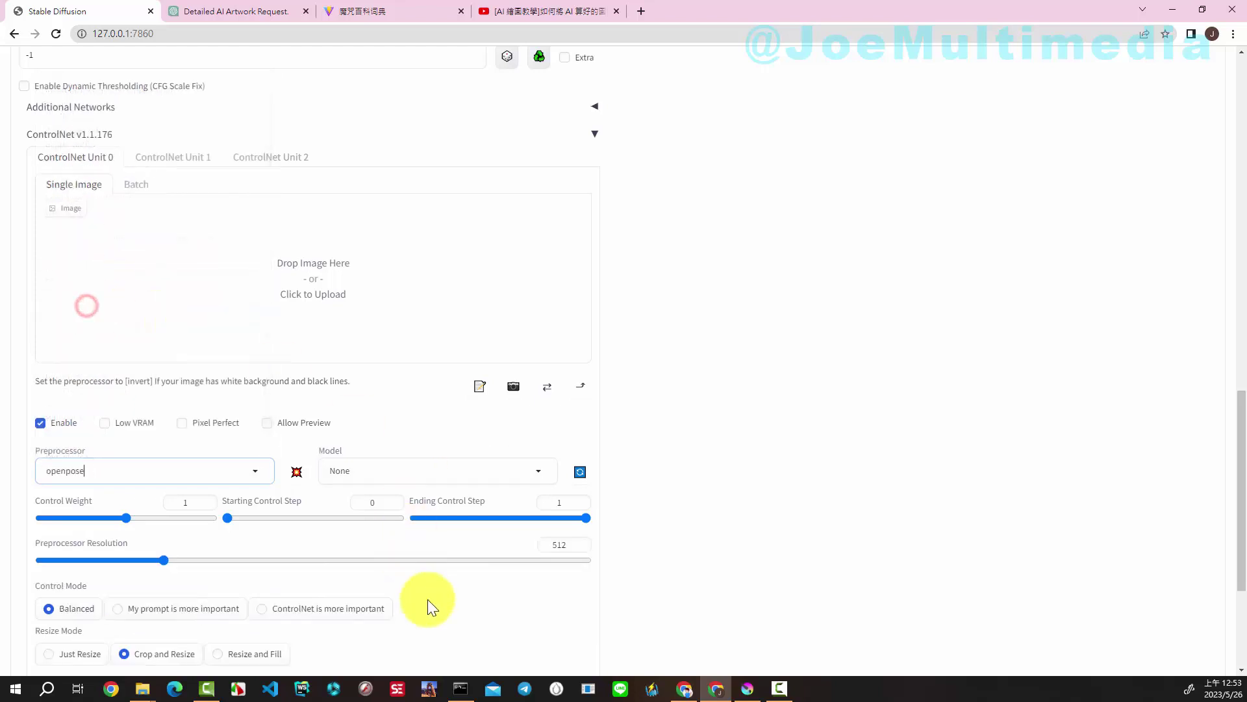
pyautogui.click(534, 474)
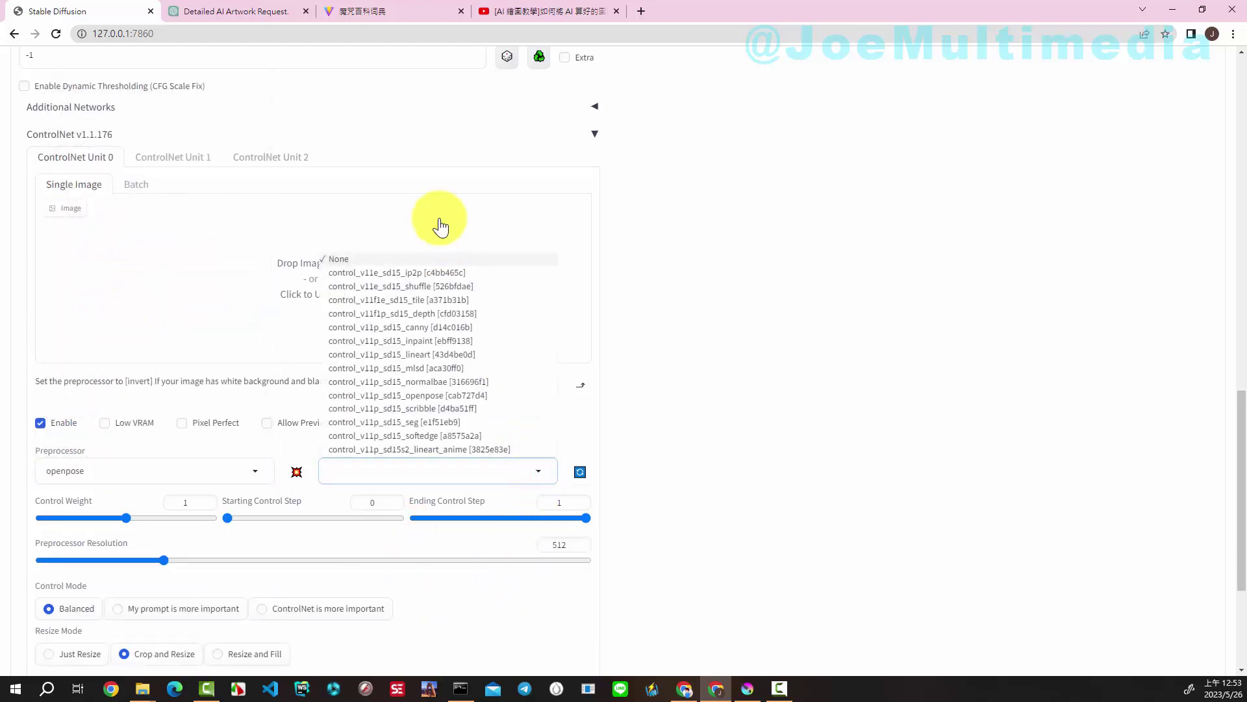
pyautogui.click(423, 397)
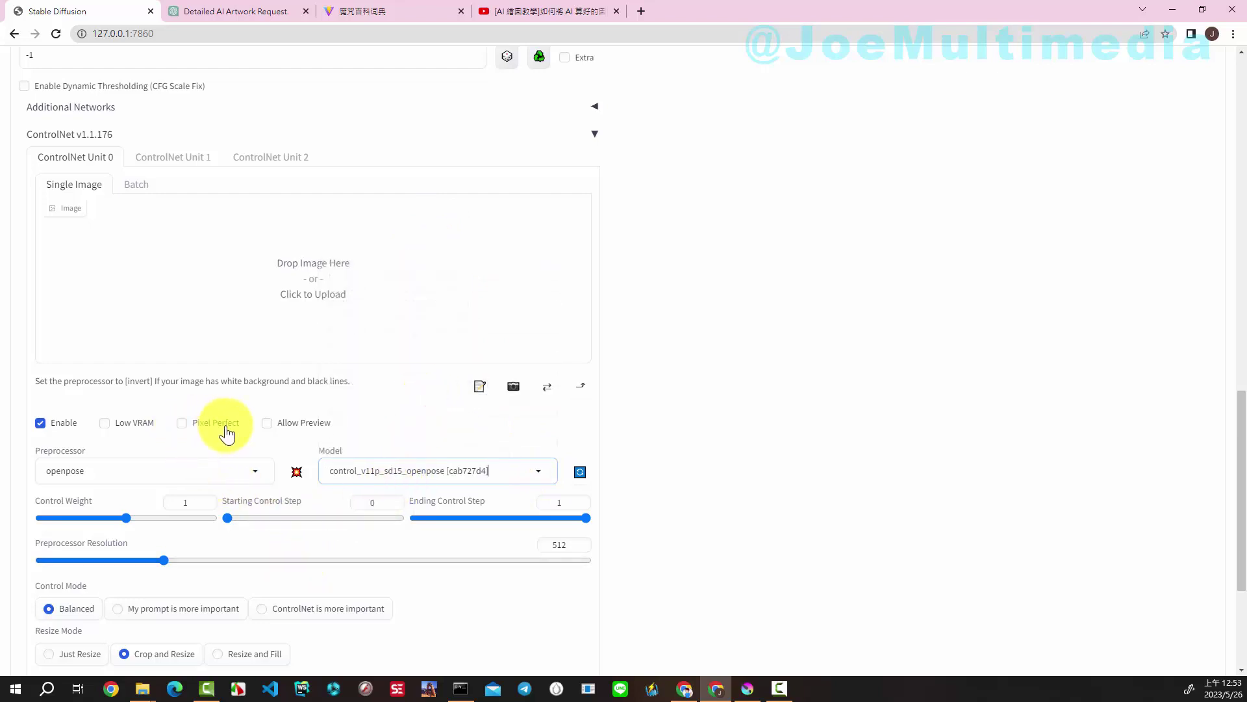
pyautogui.click(183, 422)
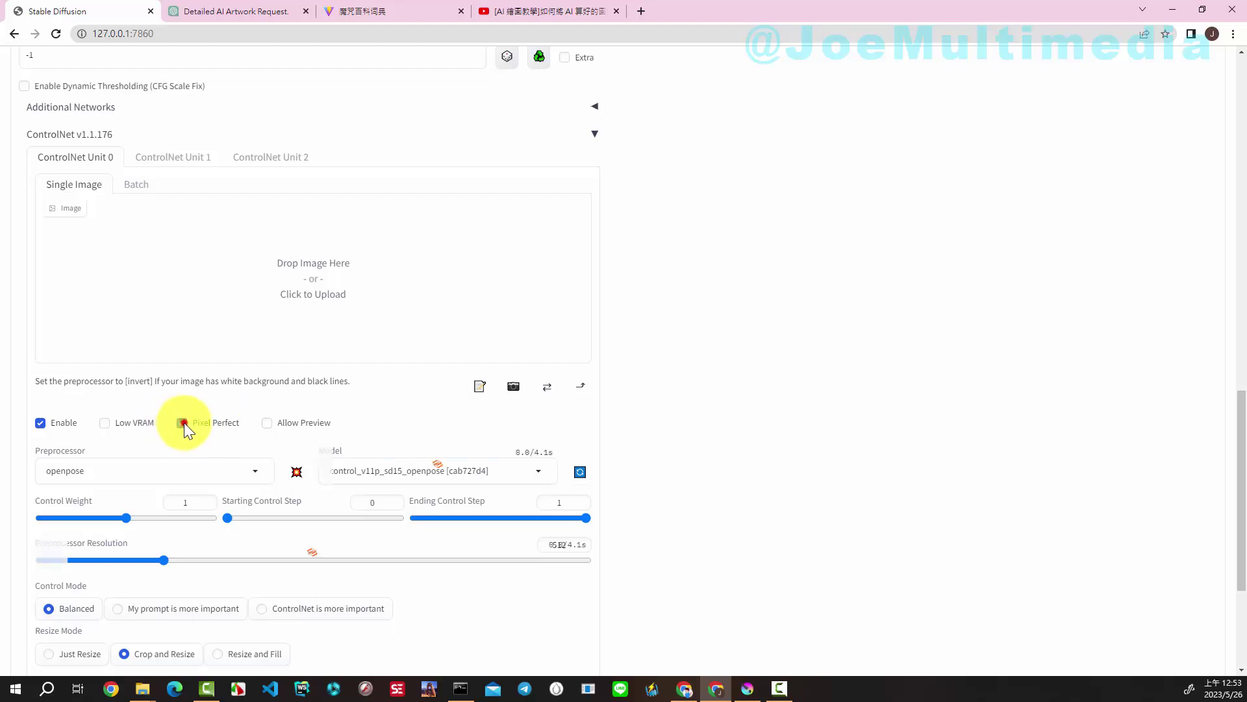
pyautogui.scroll(-3, 447, 494)
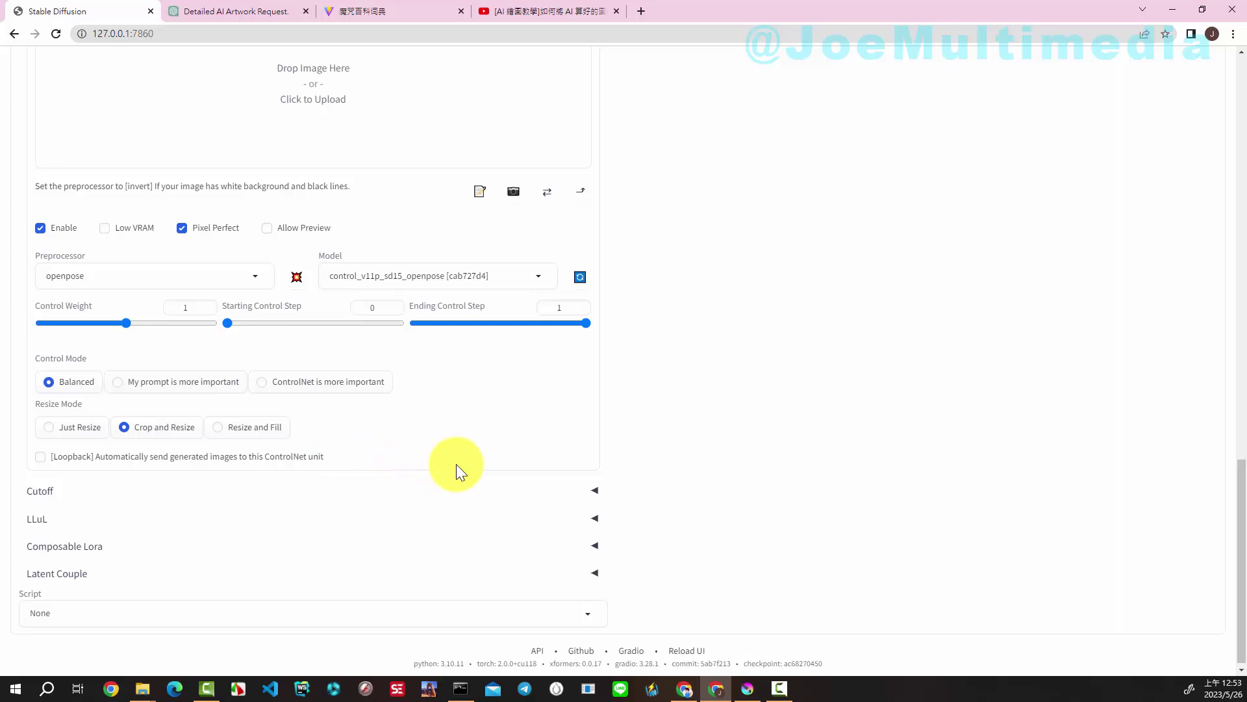
pyautogui.scroll(3, 456, 464)
pyautogui.scroll(2, 456, 464)
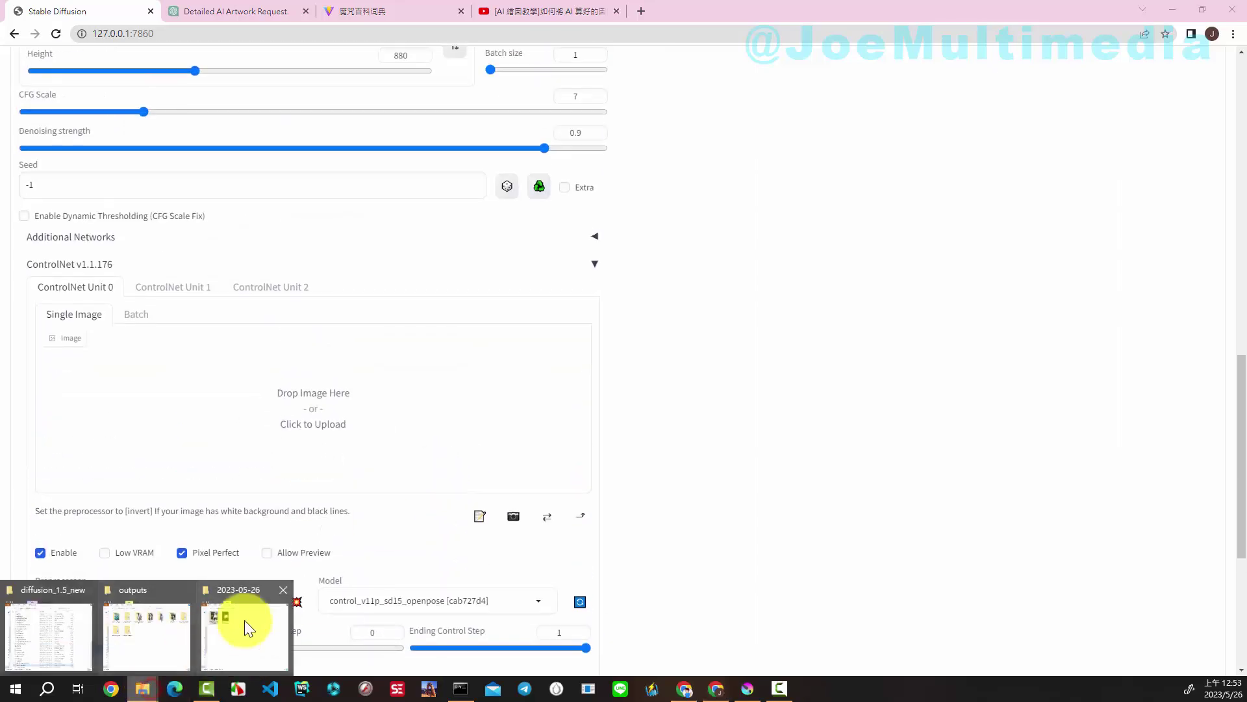
# Step: Drop the source portrait into ControlNet unit 0 and preview its openpose skeleton
pyautogui.click(224, 633)
pyautogui.moveTo(652, 257); pyautogui.dragTo(315, 416)
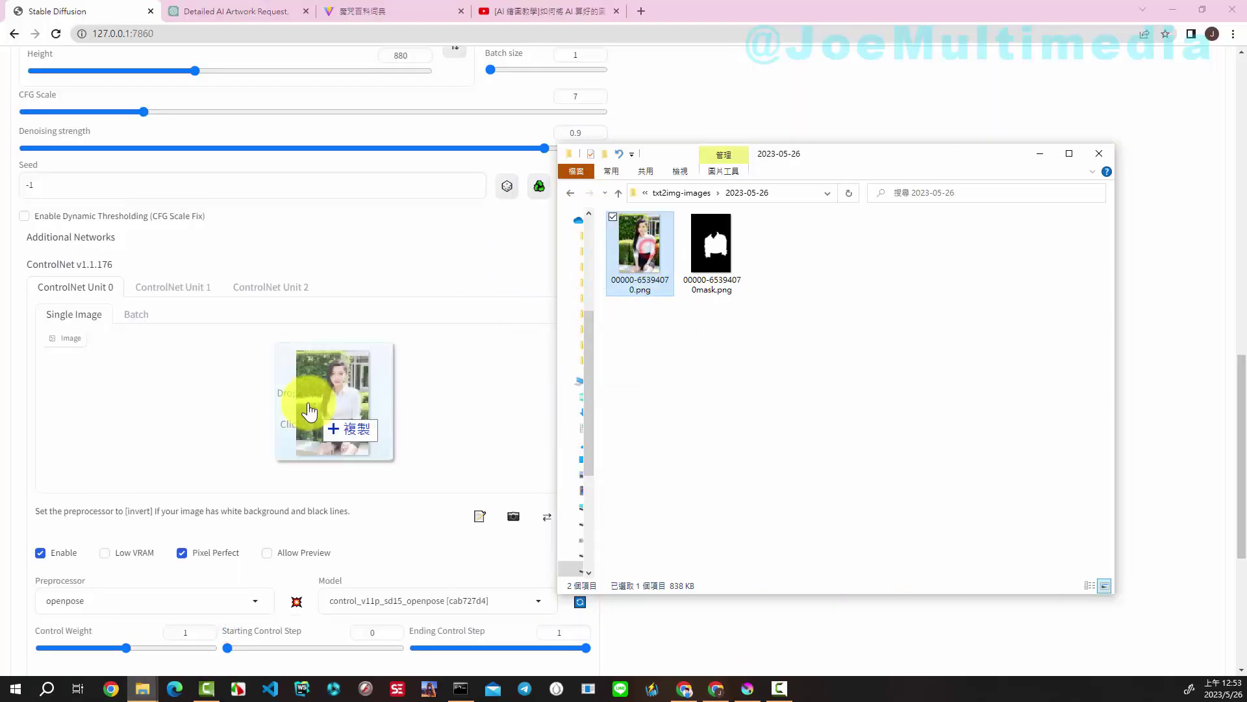
pyautogui.scroll(-2, 715, 460)
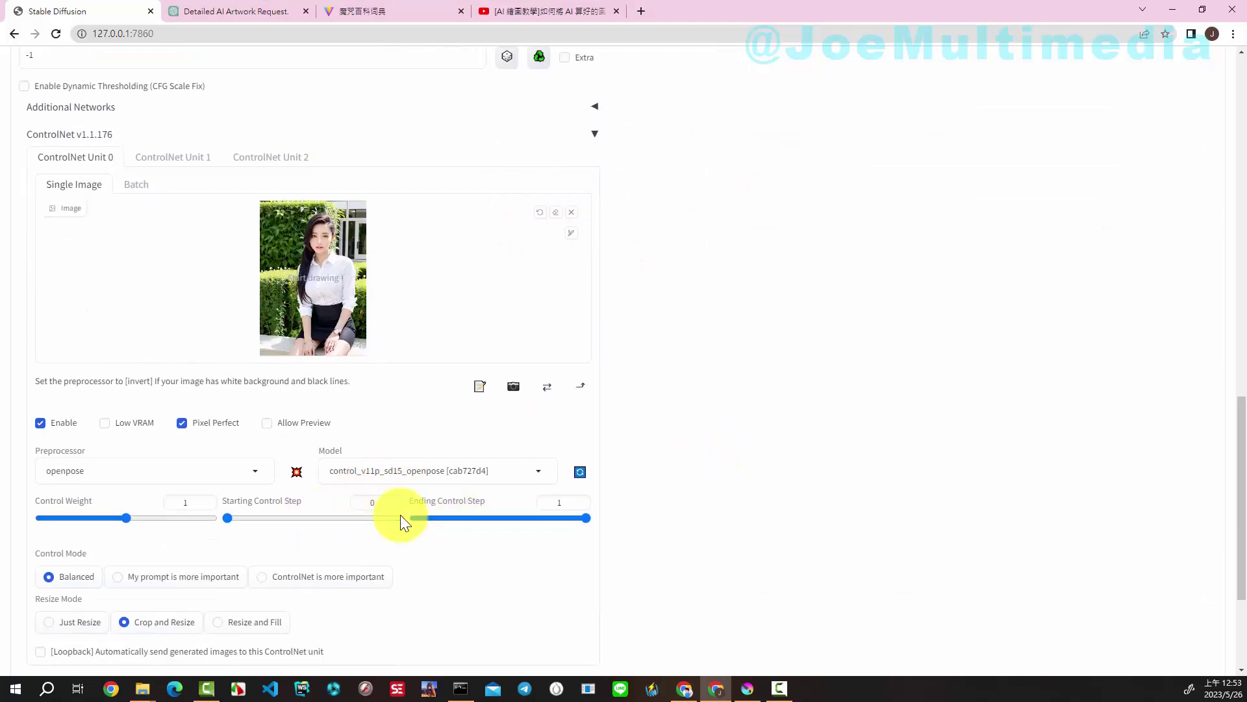
pyautogui.click(267, 423)
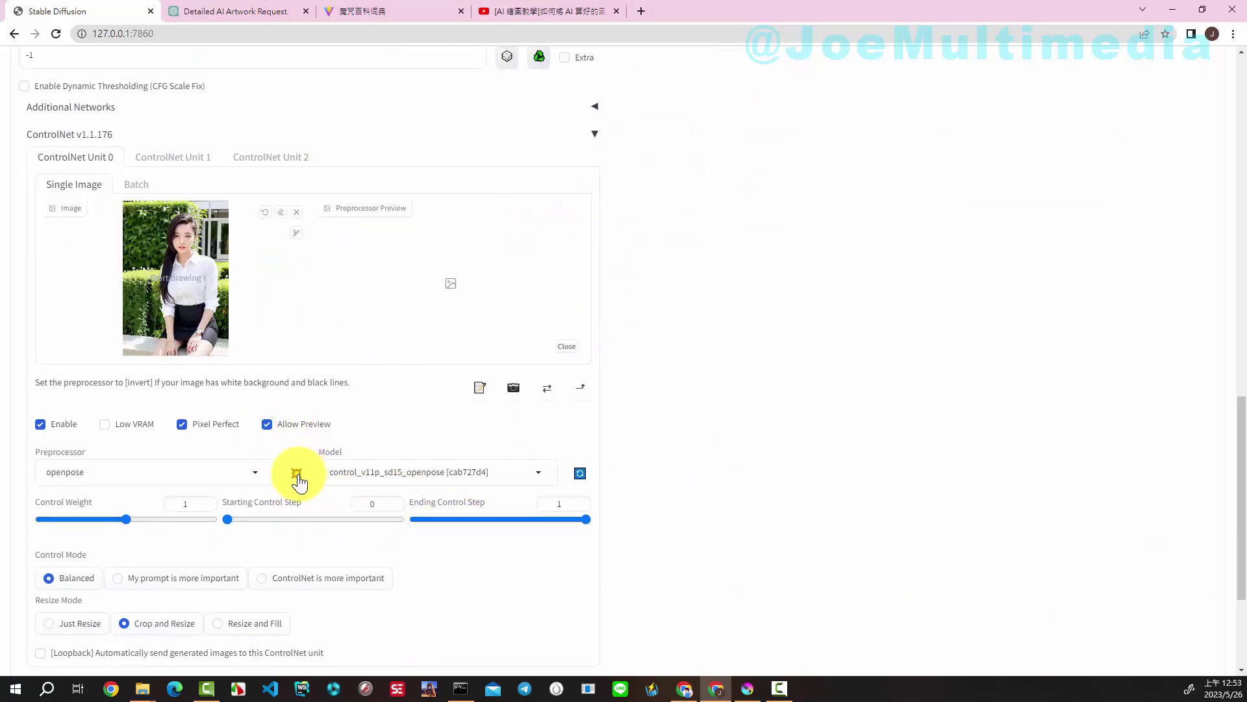
pyautogui.click(297, 472)
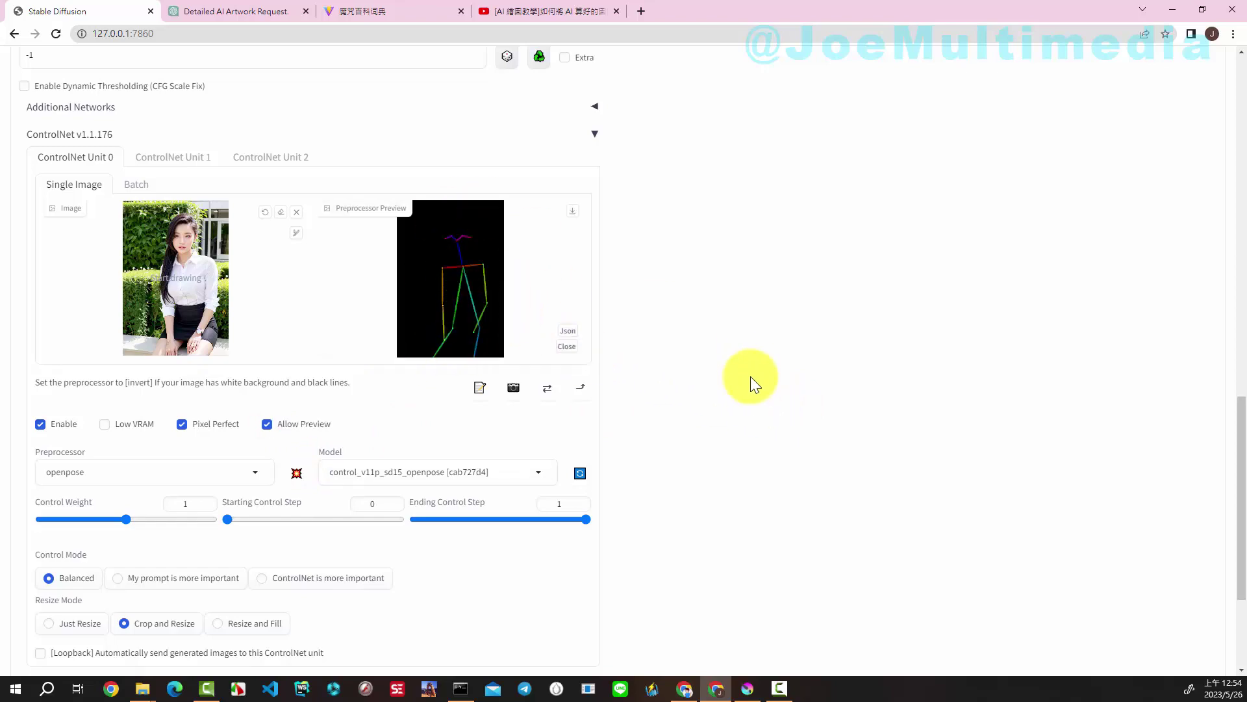
pyautogui.scroll(4, 751, 379)
pyautogui.scroll(4, 752, 380)
pyautogui.scroll(7, 751, 379)
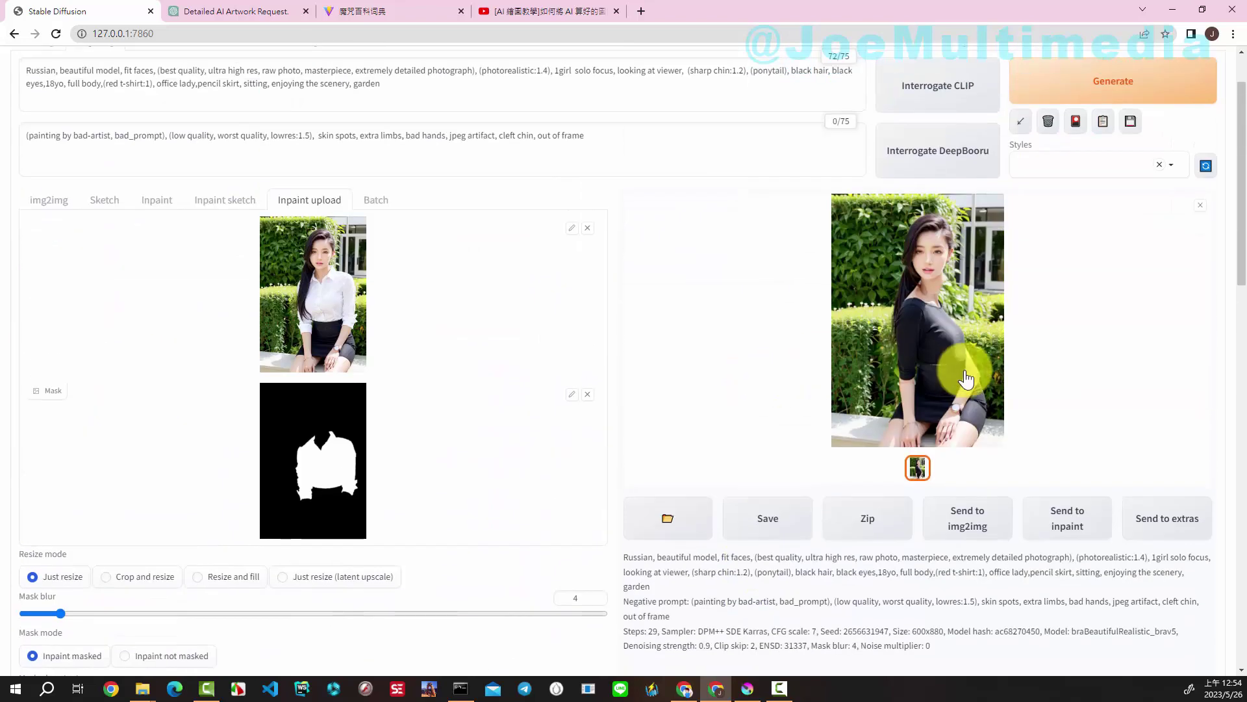
# Step: Generate the inpaint with the openpose ControlNet guiding her seated pose
pyautogui.click(1096, 88)
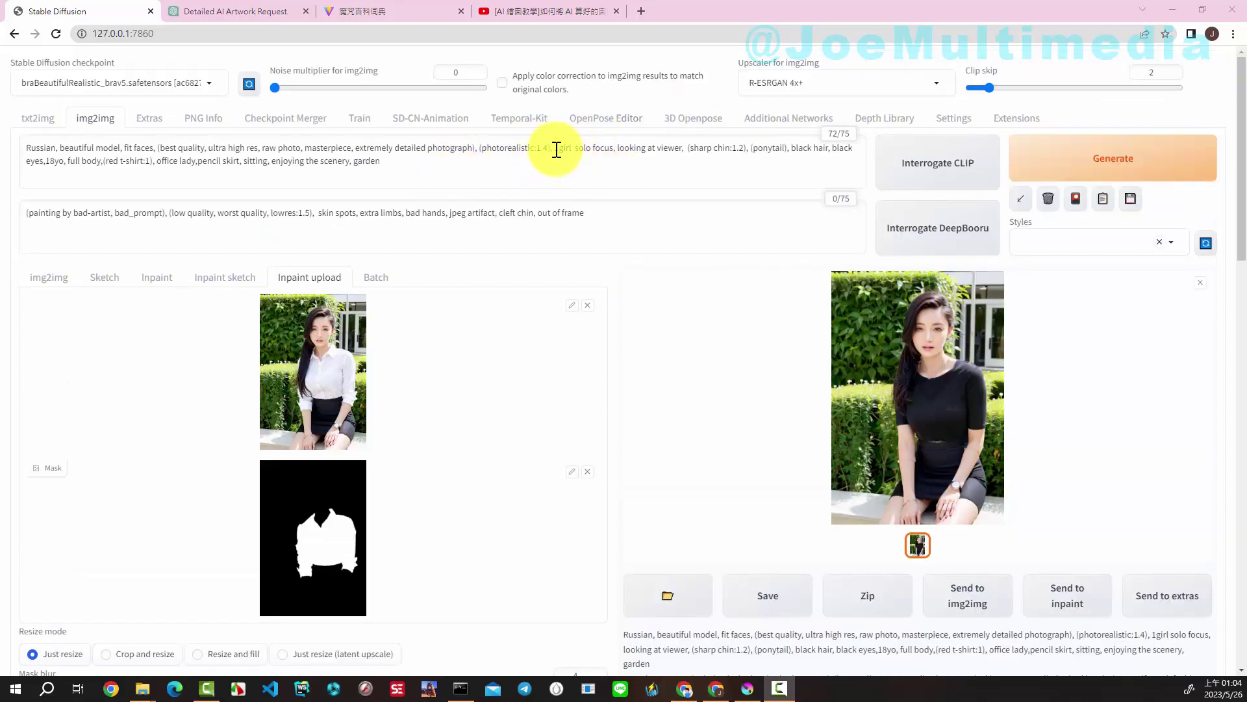
# Step: Trim the prompt, deleting '1girl' through 'black hair' and 'eyes, 18yo, full body'
pyautogui.click(556, 150)
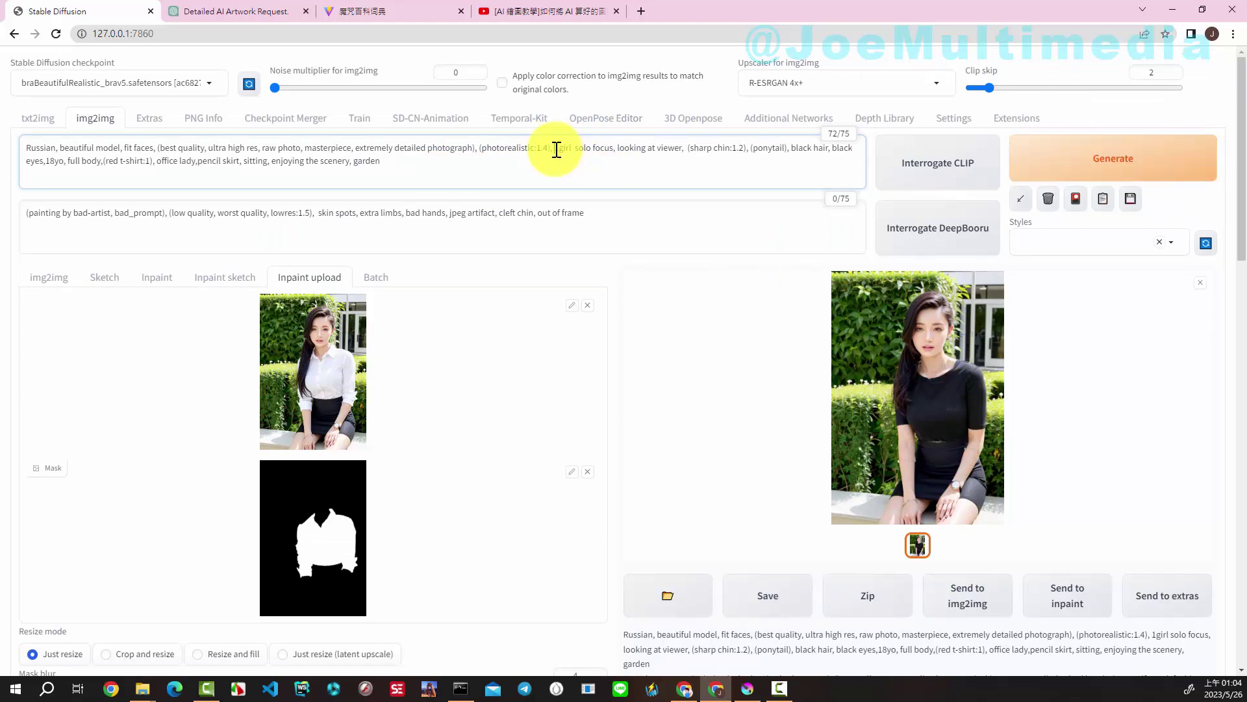
pyautogui.moveTo(556, 150); pyautogui.dragTo(853, 154)
pyautogui.press('BackSpace')
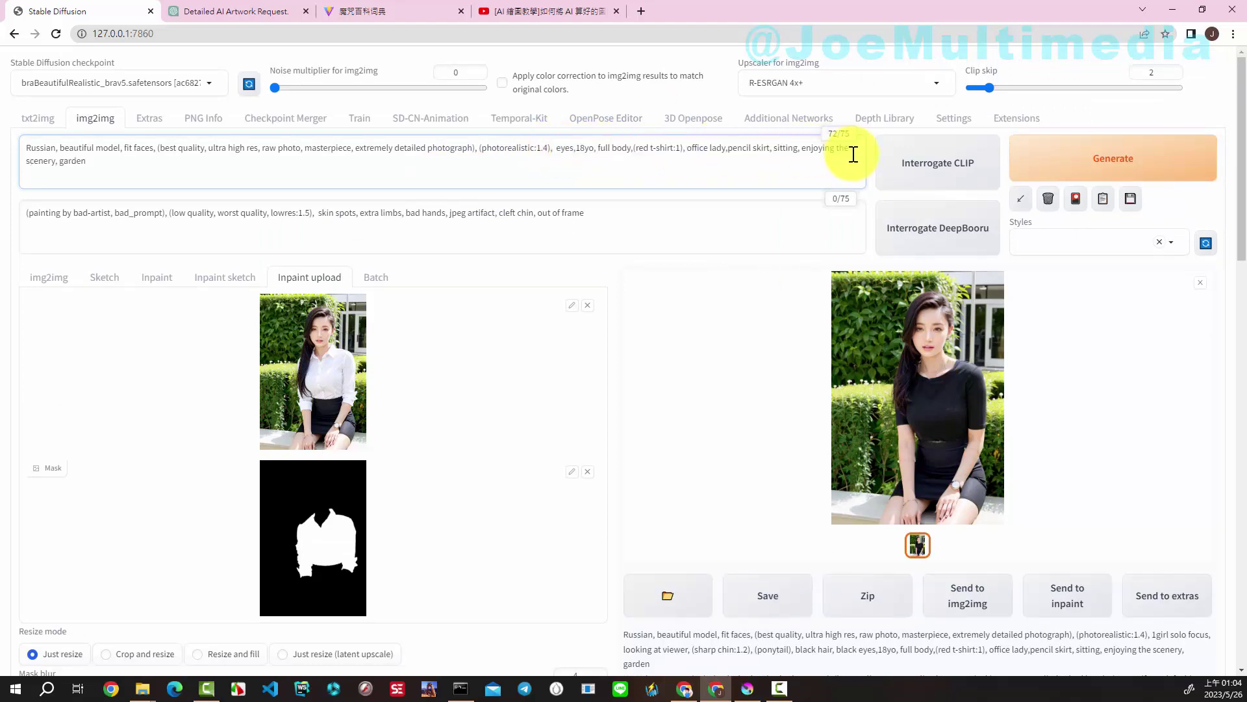
pyautogui.moveTo(682, 146); pyautogui.dragTo(674, 166)
pyautogui.click(682, 161)
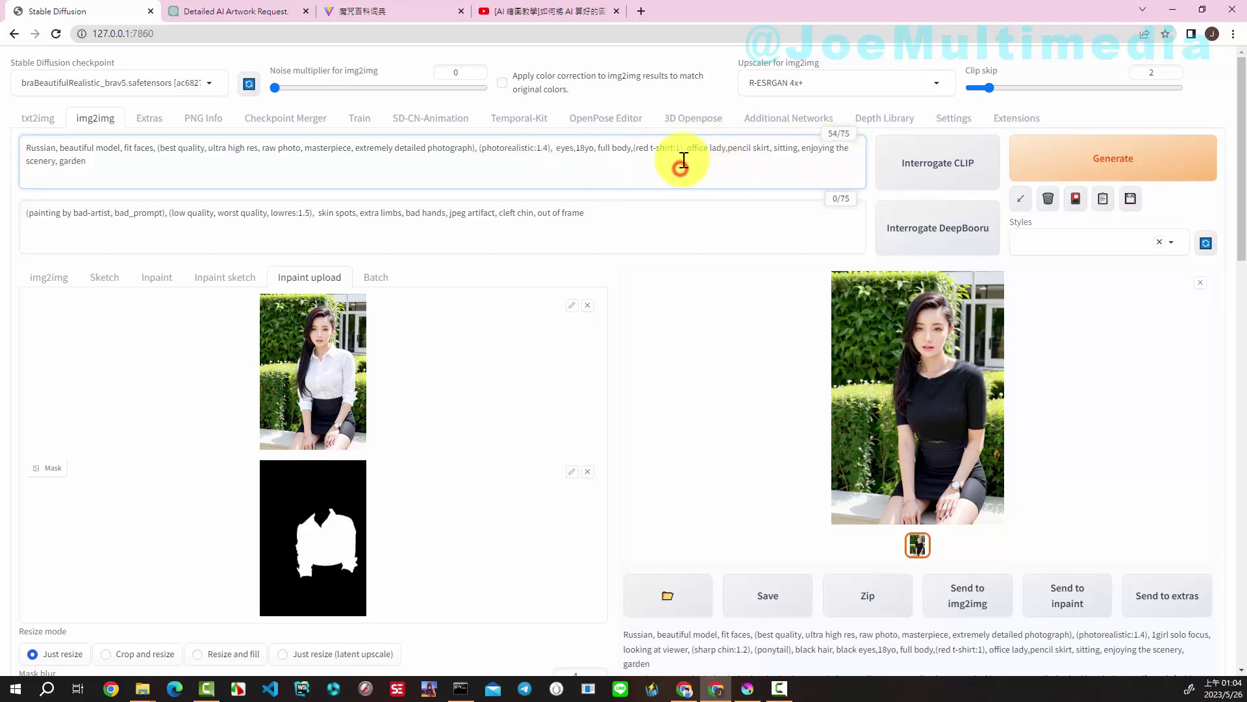
pyautogui.moveTo(556, 148); pyautogui.dragTo(863, 153)
pyautogui.press('BackSpace')
pyautogui.press('BackSpace')
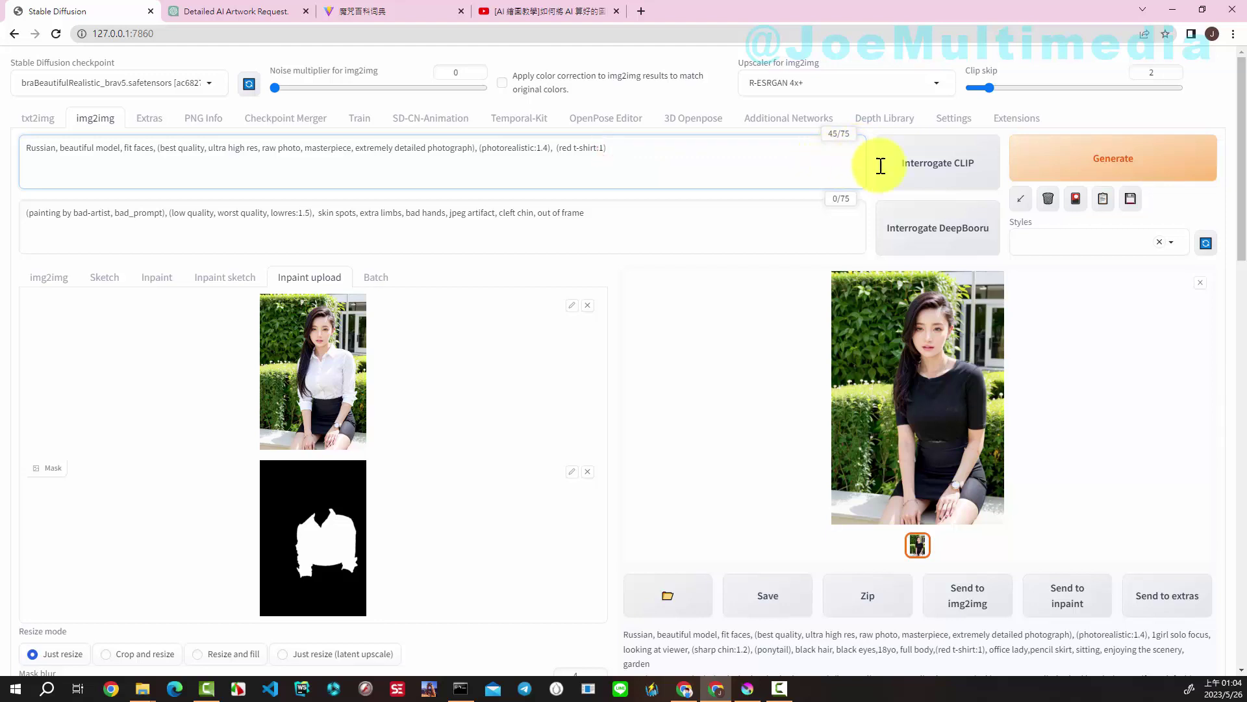
# Step: Generate with the trimmed prompt and inspect the red UTA t-shirt result full size
pyautogui.click(1061, 158)
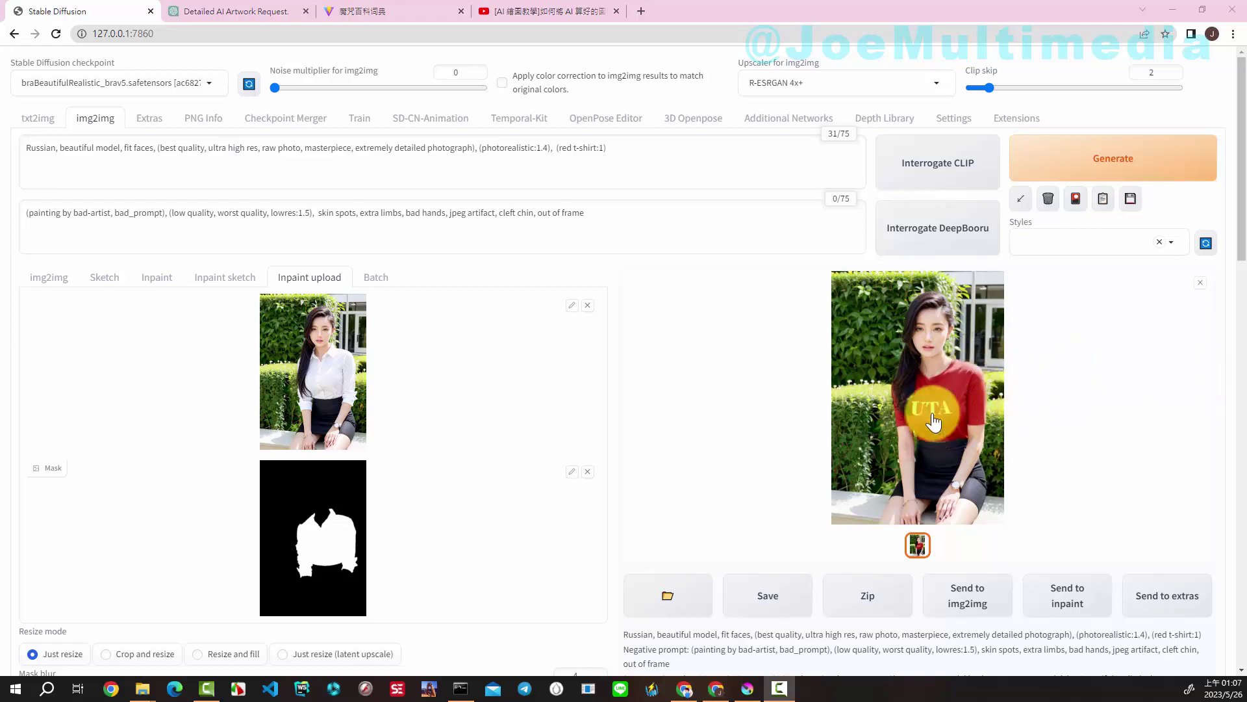
pyautogui.click(918, 409)
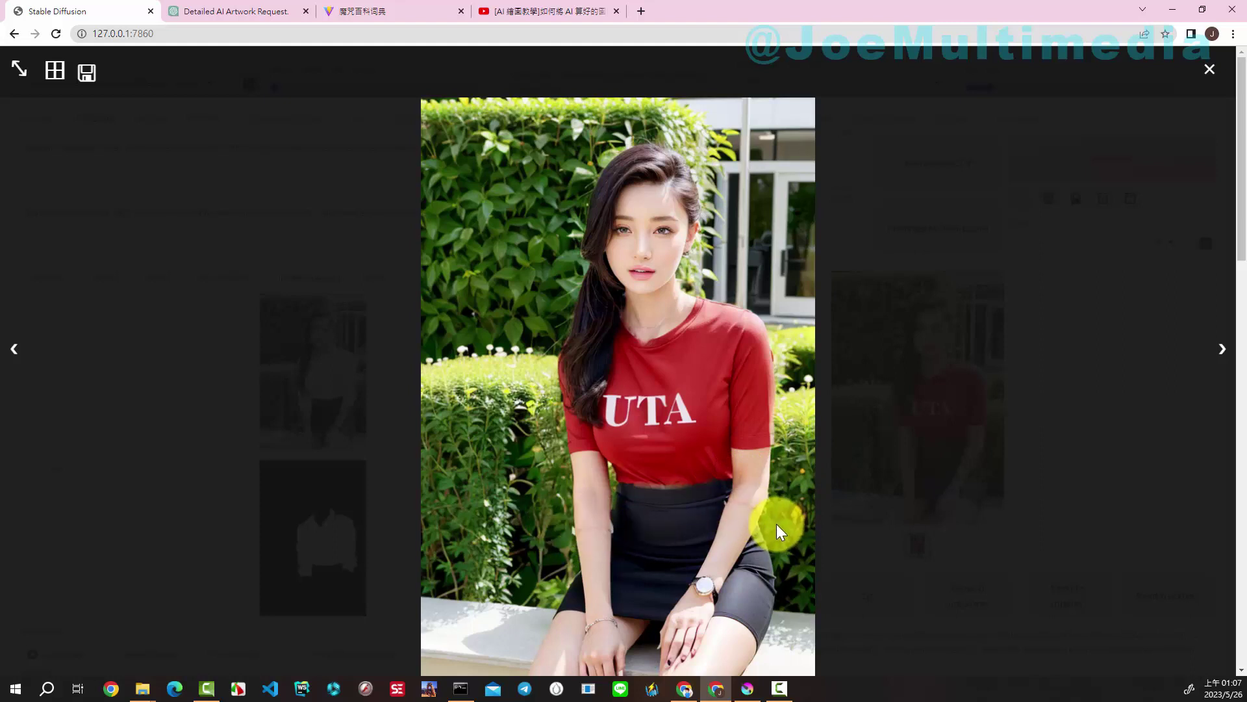
pyautogui.click(1210, 69)
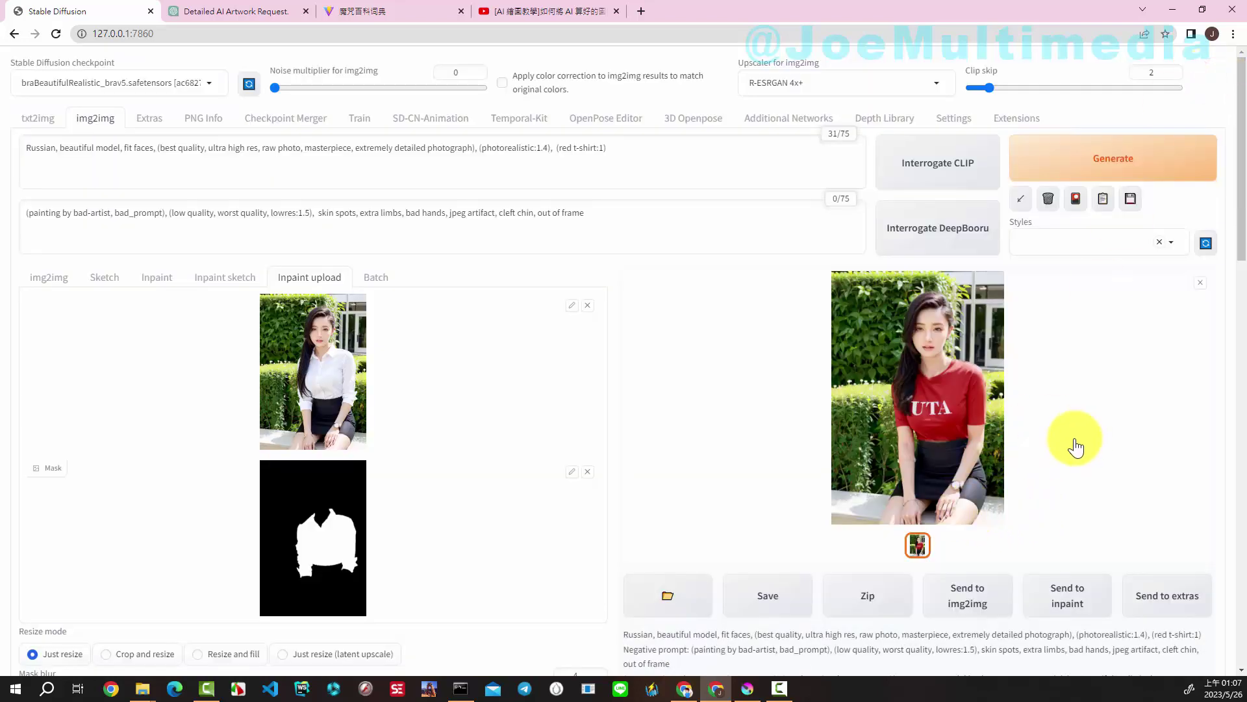
pyautogui.scroll(-2, 1082, 445)
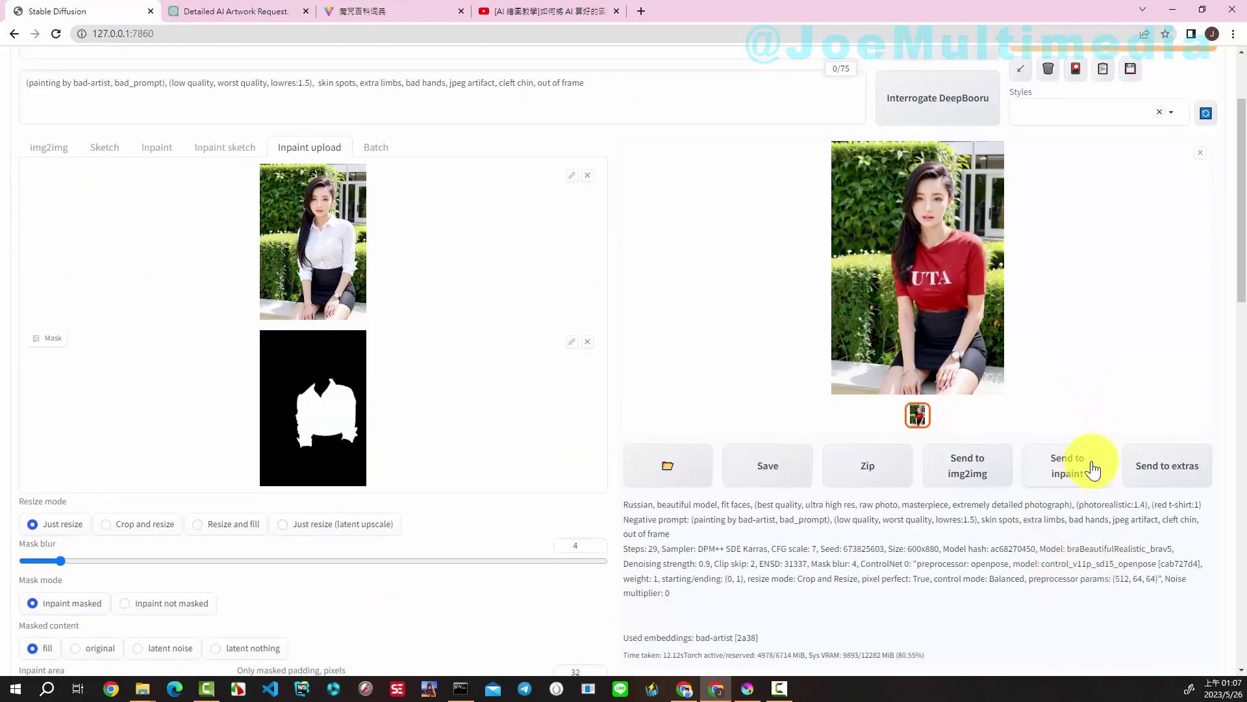
# Step: Send the red t-shirt result to inpaint and mask the side of her waist
pyautogui.click(1077, 471)
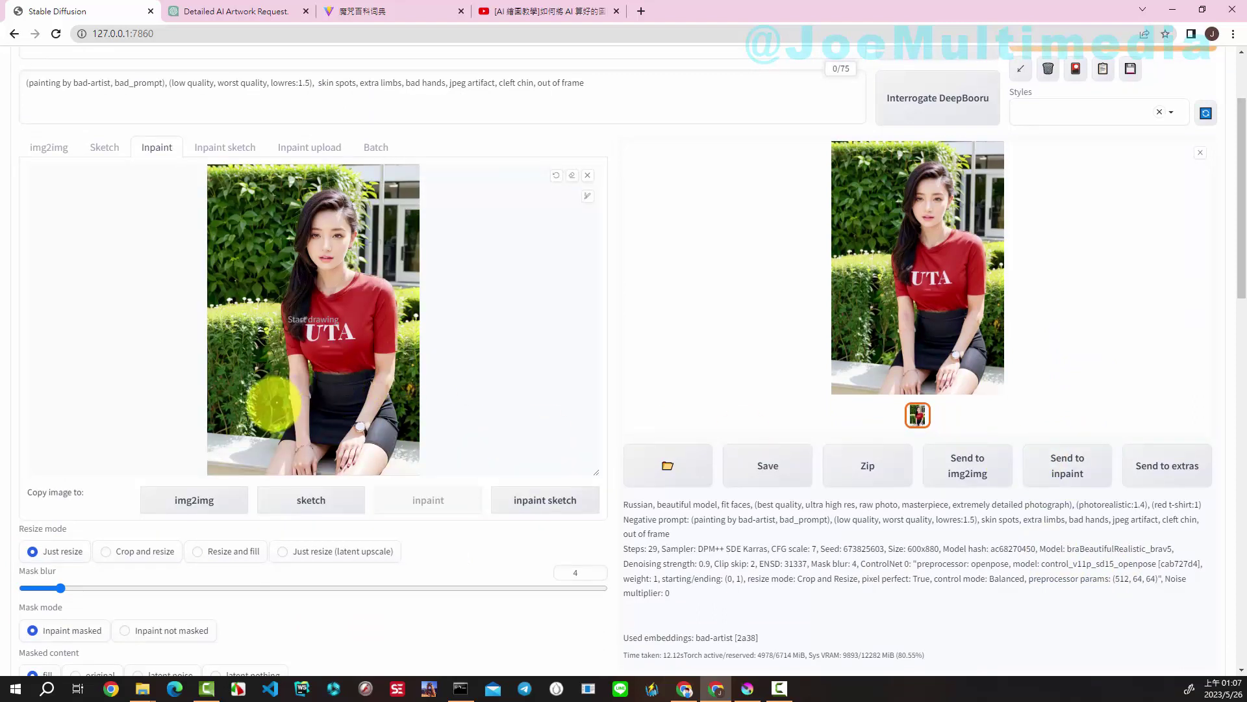
pyautogui.moveTo(289, 402); pyautogui.dragTo(393, 388)
pyautogui.scroll(-1, 514, 364)
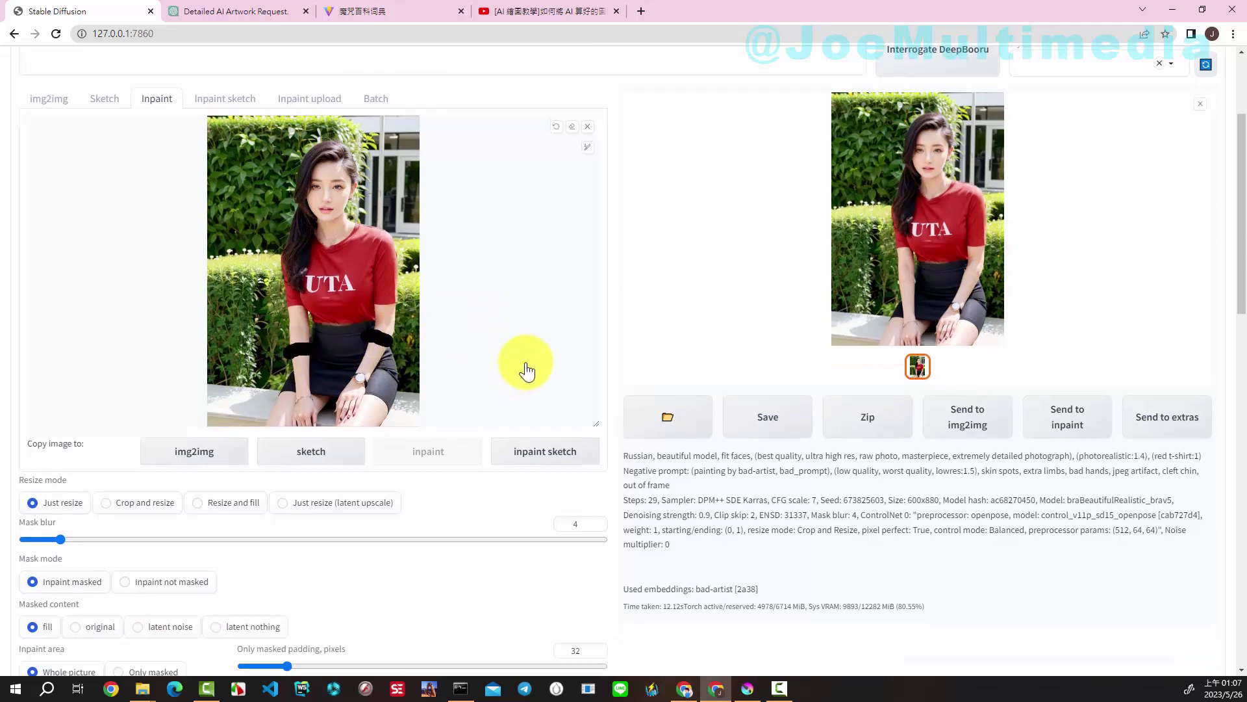
pyautogui.scroll(-3, 527, 371)
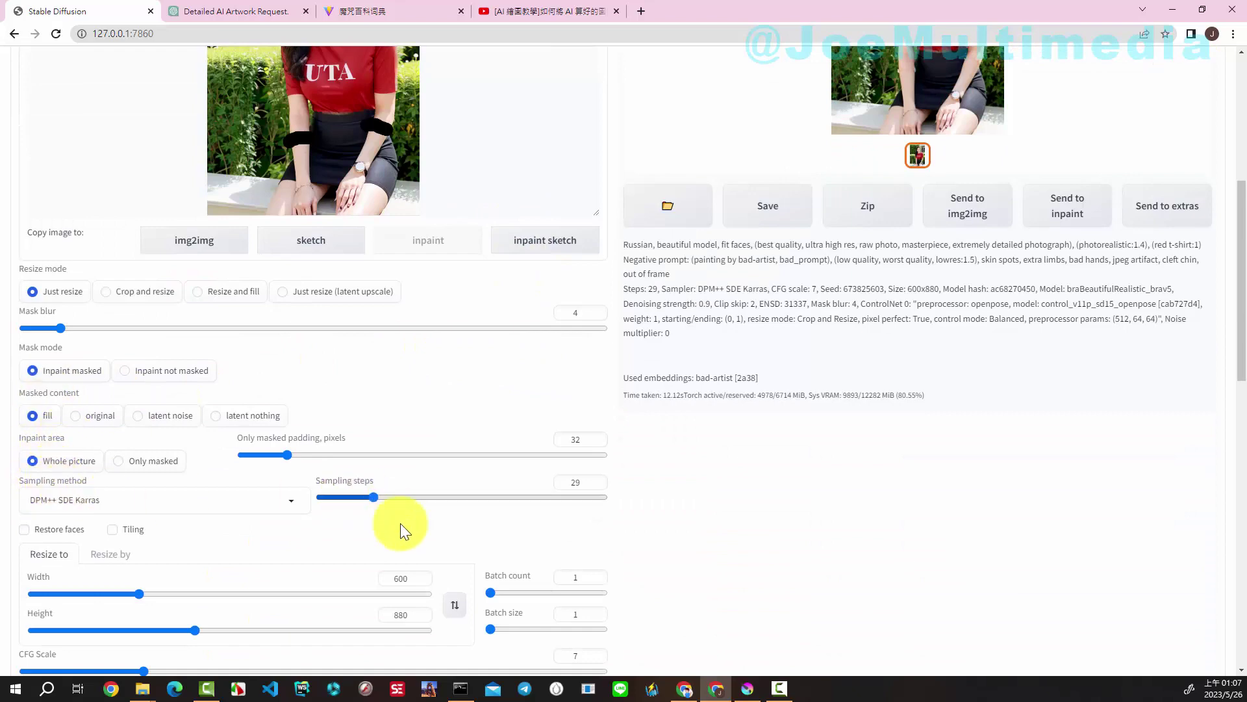
pyautogui.scroll(-2, 422, 572)
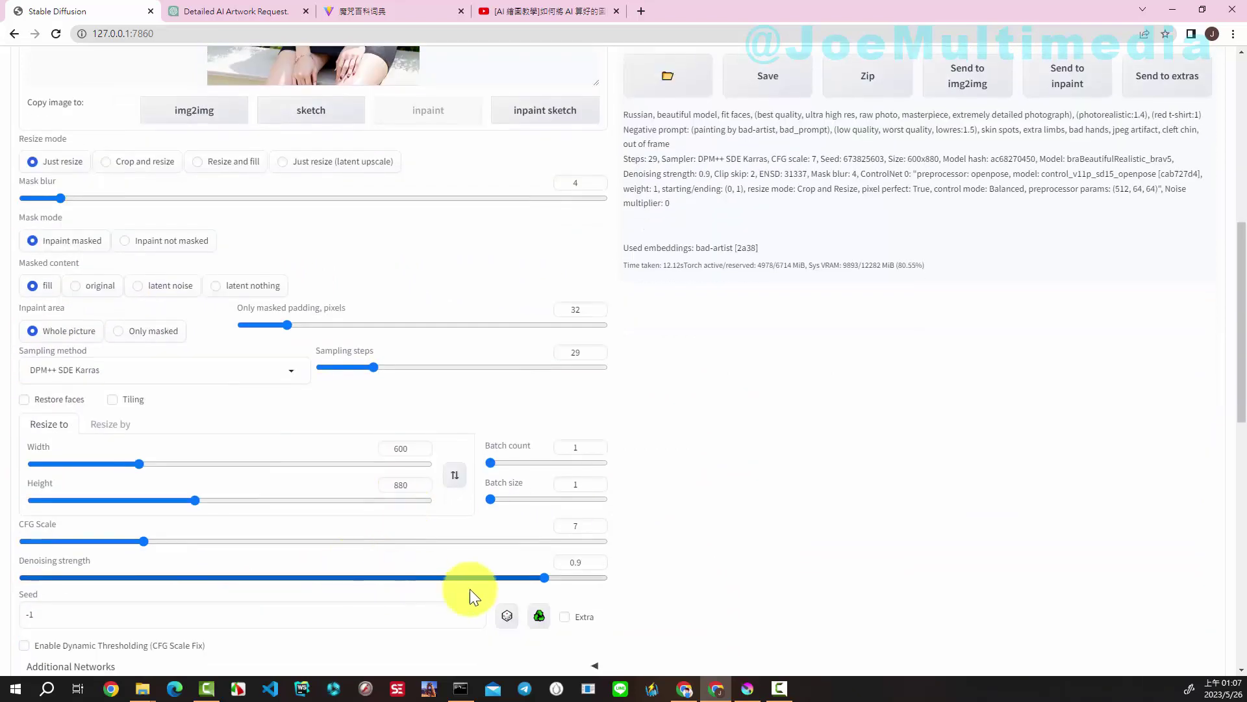
pyautogui.scroll(5, 622, 452)
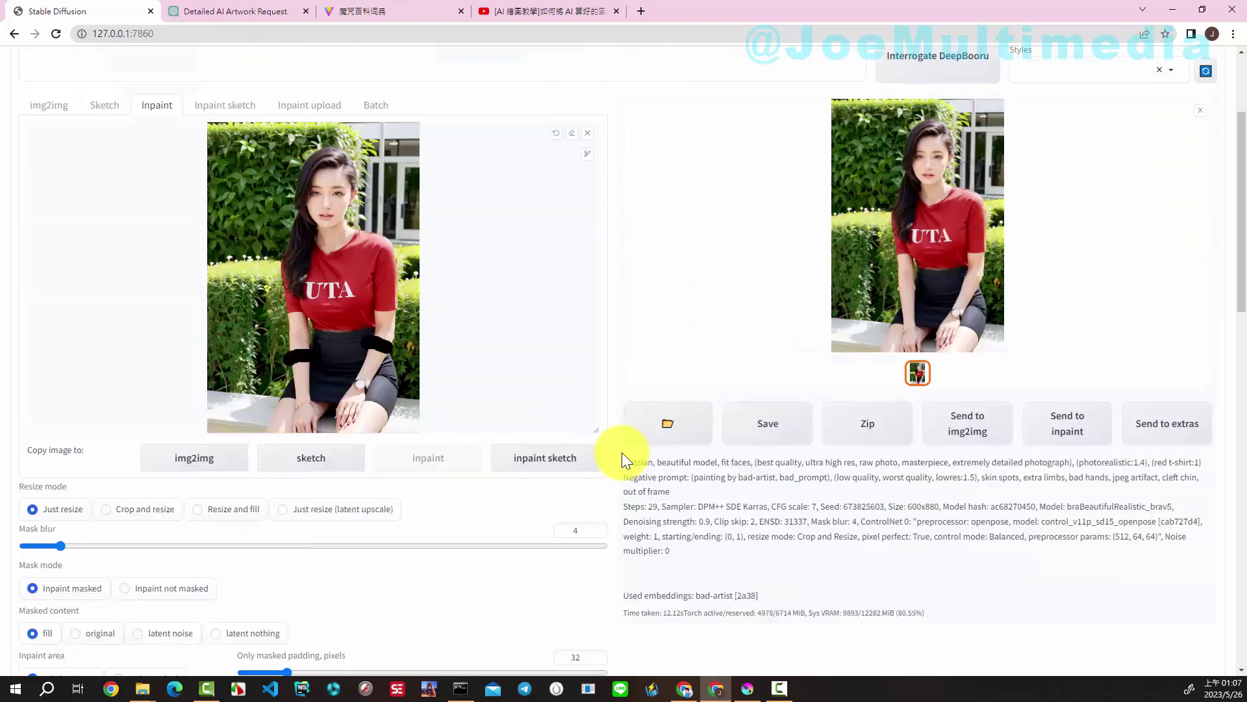
pyautogui.scroll(3, 622, 452)
pyautogui.click(650, 162)
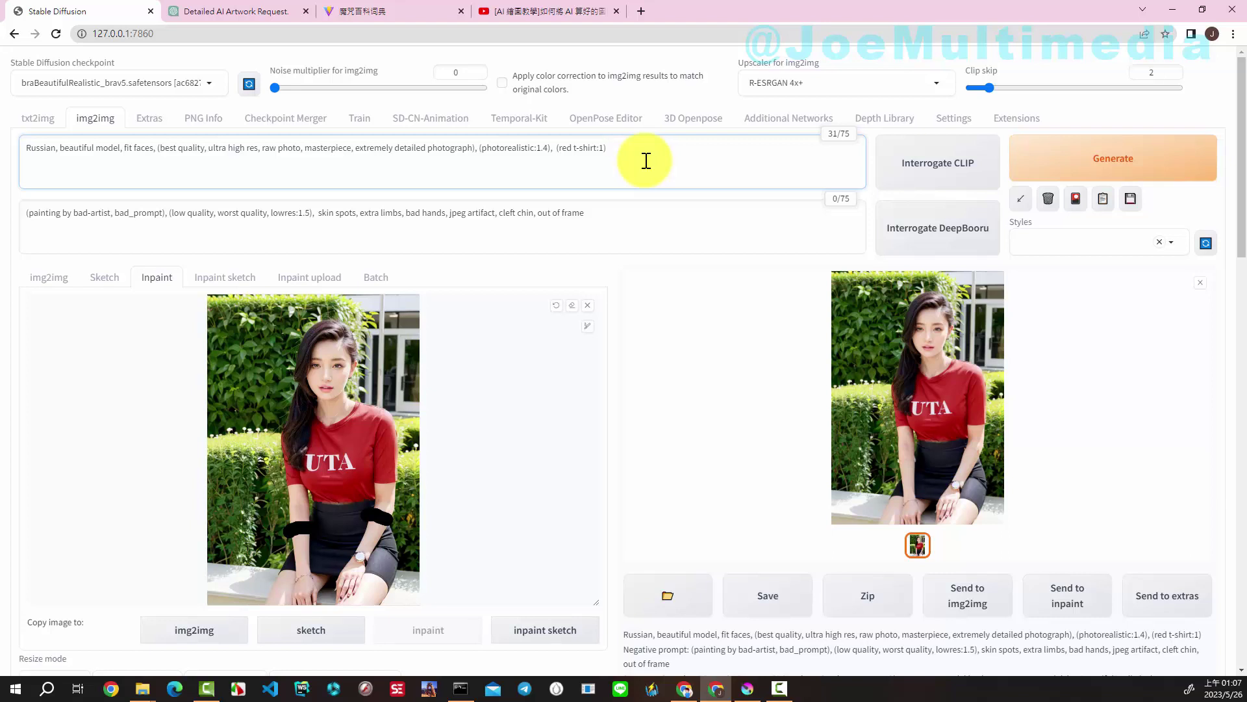
# Step: Add eyes, 18yo, full body, office lady, pencil skirt, sitting and garden keywords to the prompt
pyautogui.write(', office lady,pencil skirt, sitting, enjoying the scenery, garden')
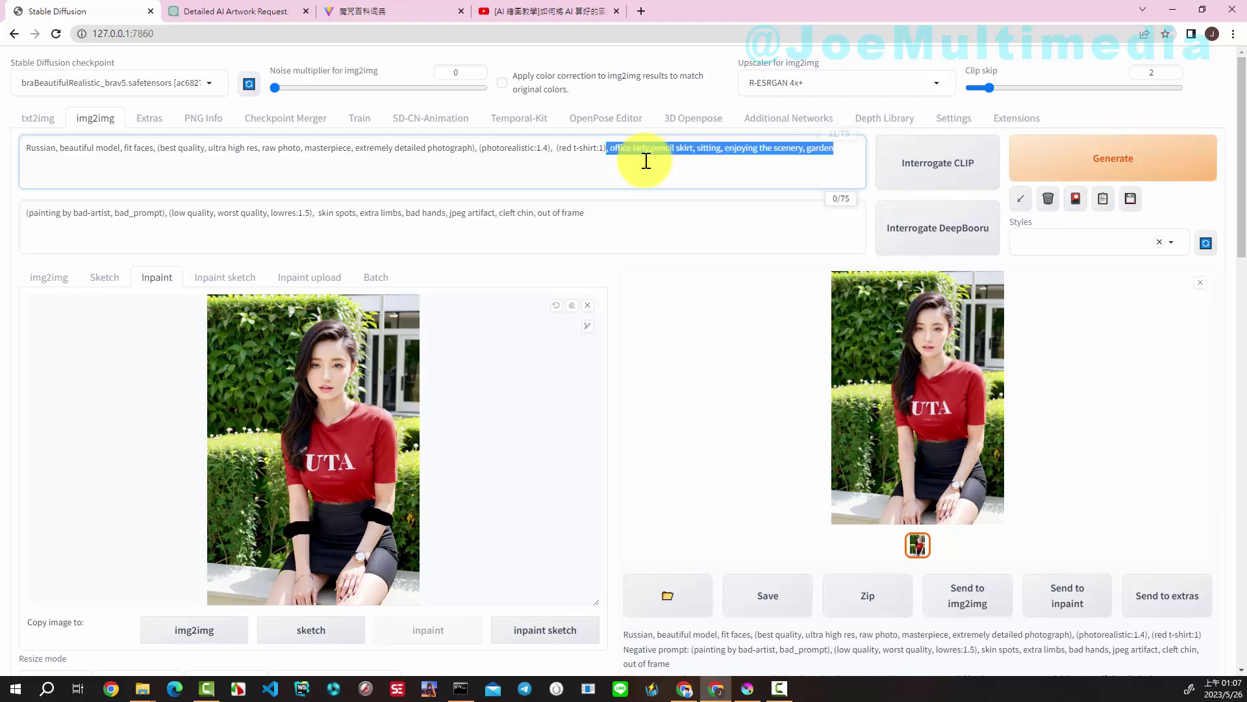
pyautogui.hotkey('ctrl', 'z')
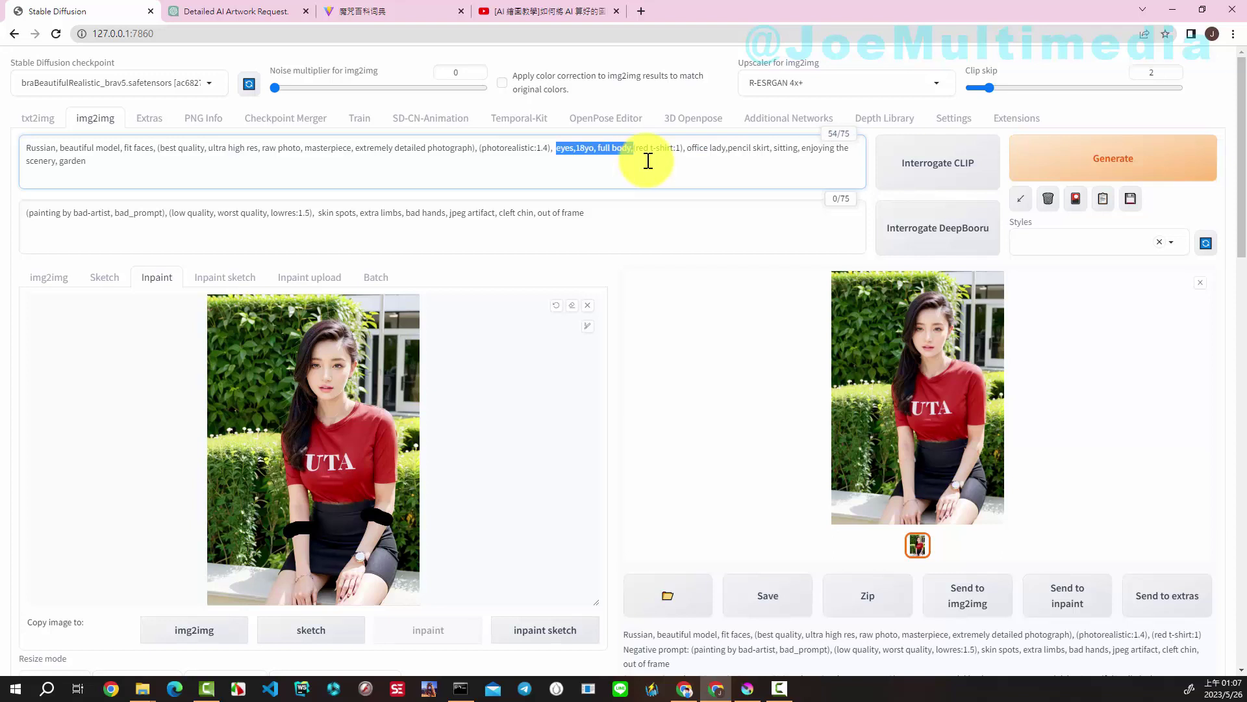
pyautogui.click(648, 161)
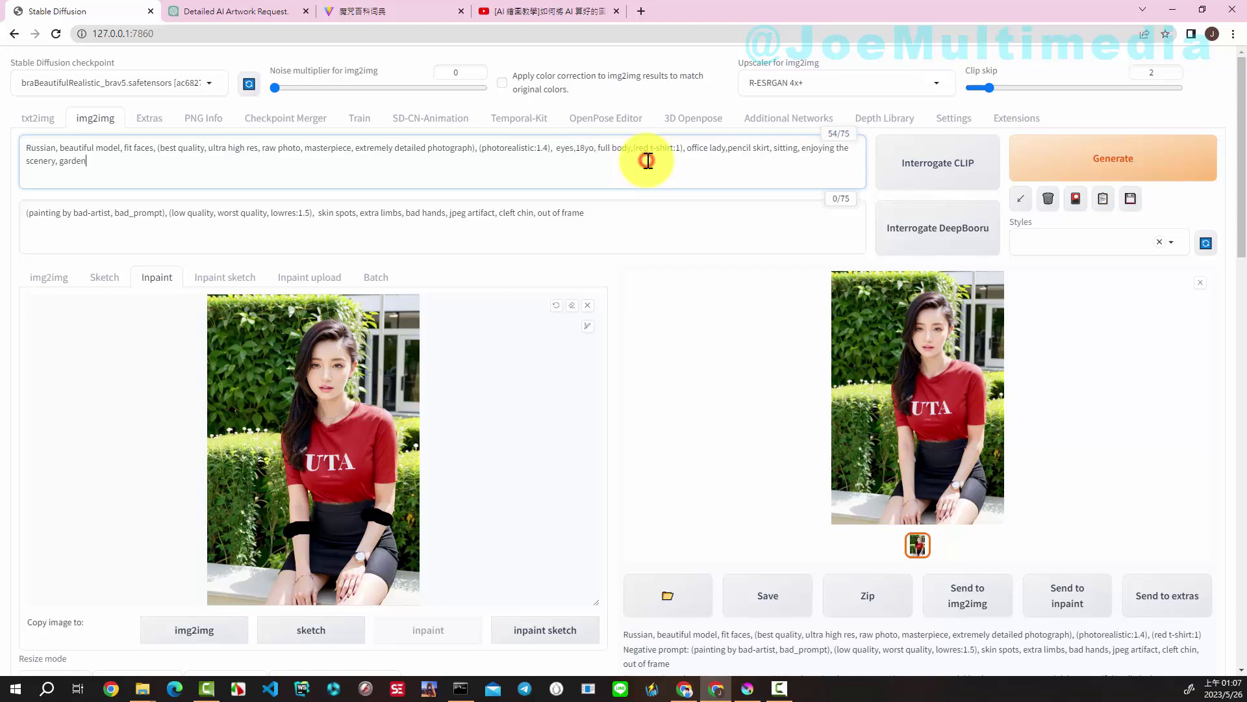
# Step: Regenerate the inpainted red UTA t-shirt image and inspect the new result at full size
pyautogui.click(1076, 152)
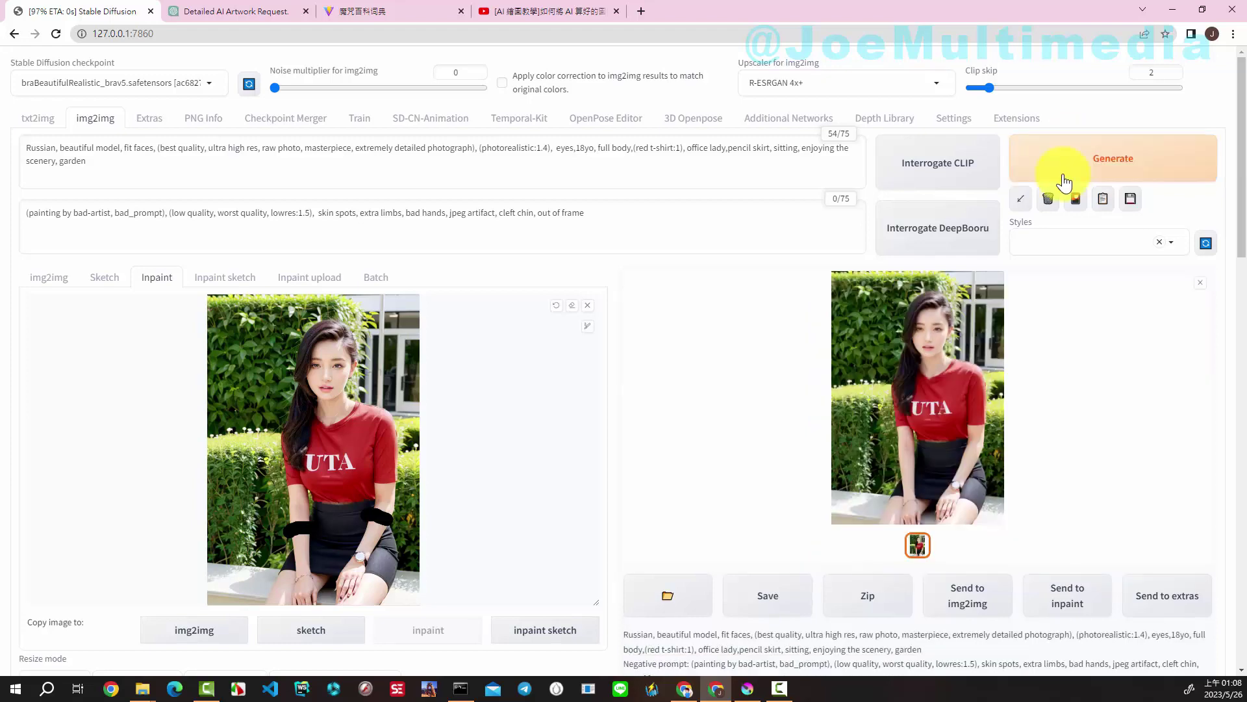
pyautogui.click(938, 425)
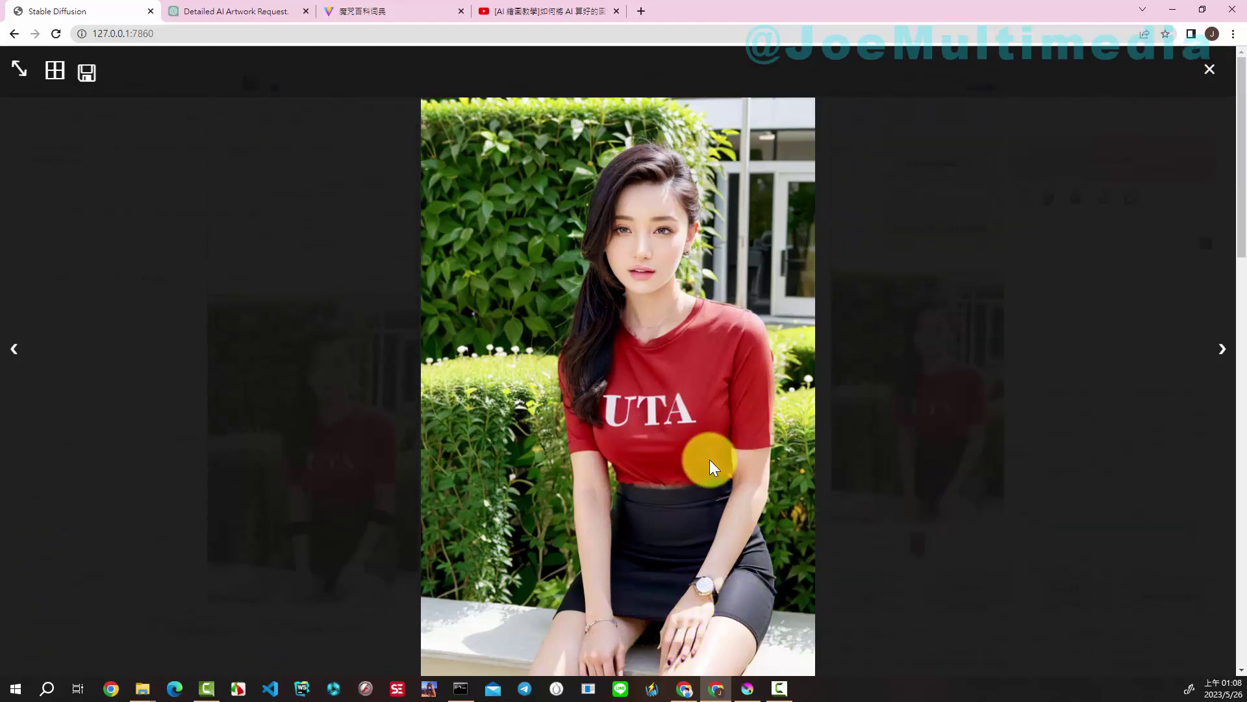
pyautogui.click(1210, 79)
pyautogui.scroll(-3, 1073, 393)
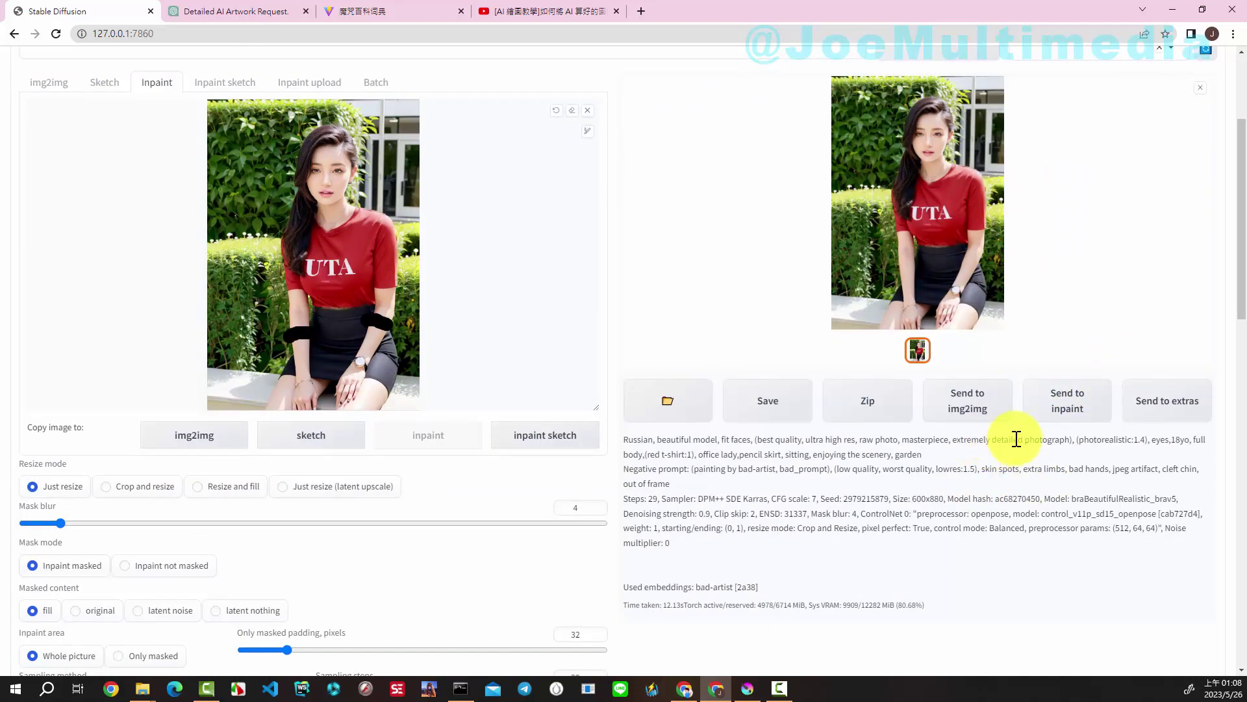
pyautogui.scroll(3, 1019, 437)
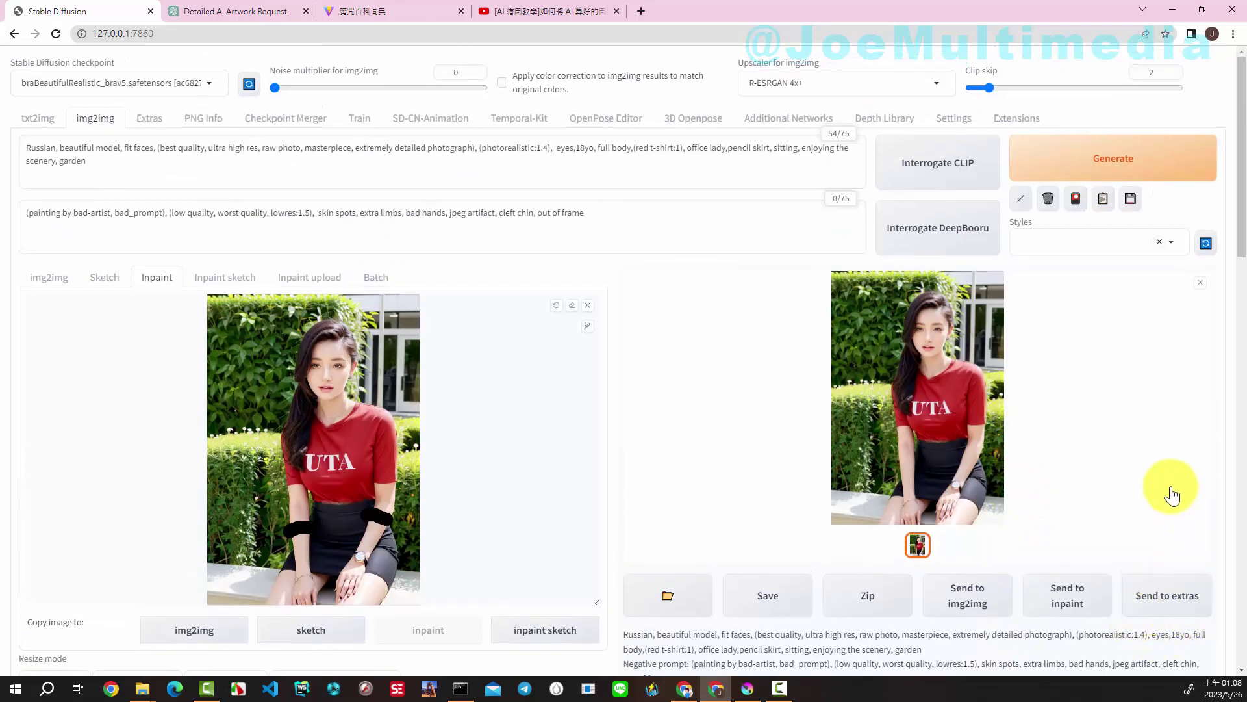
# Step: Send the result to Extras and upscale it 4x with the 4x-UltraSharp upscaler
pyautogui.click(1161, 599)
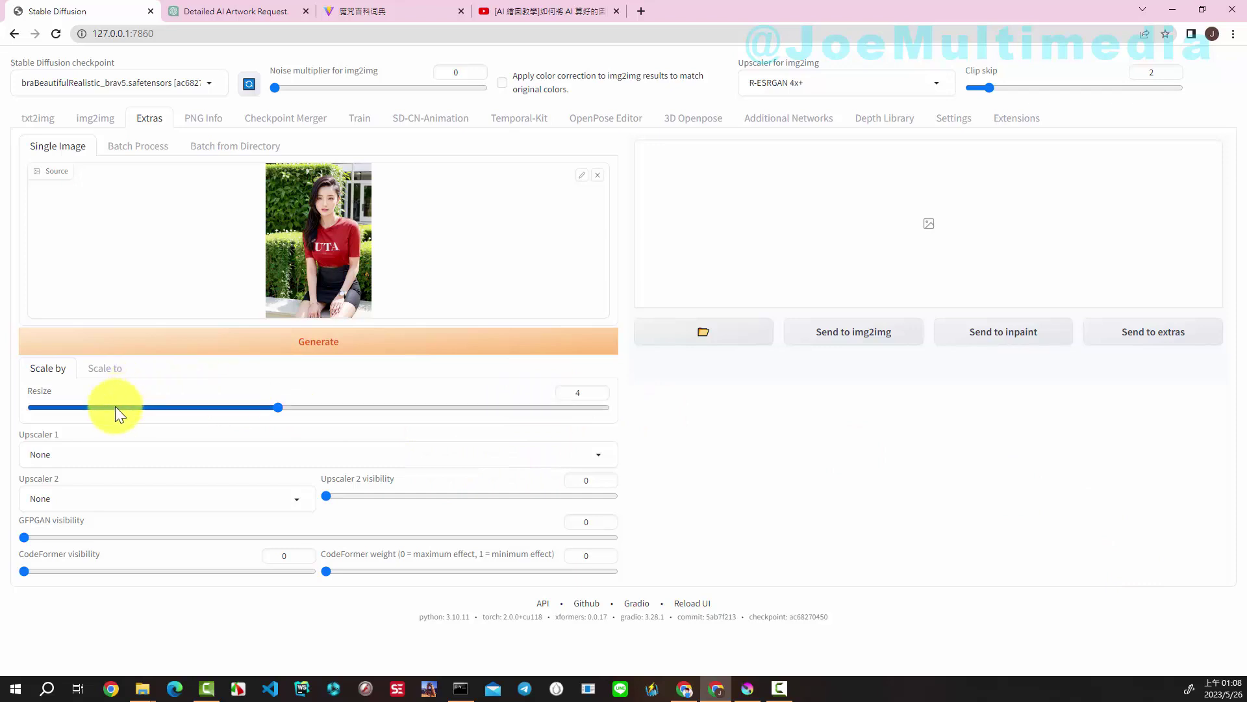
pyautogui.click(598, 454)
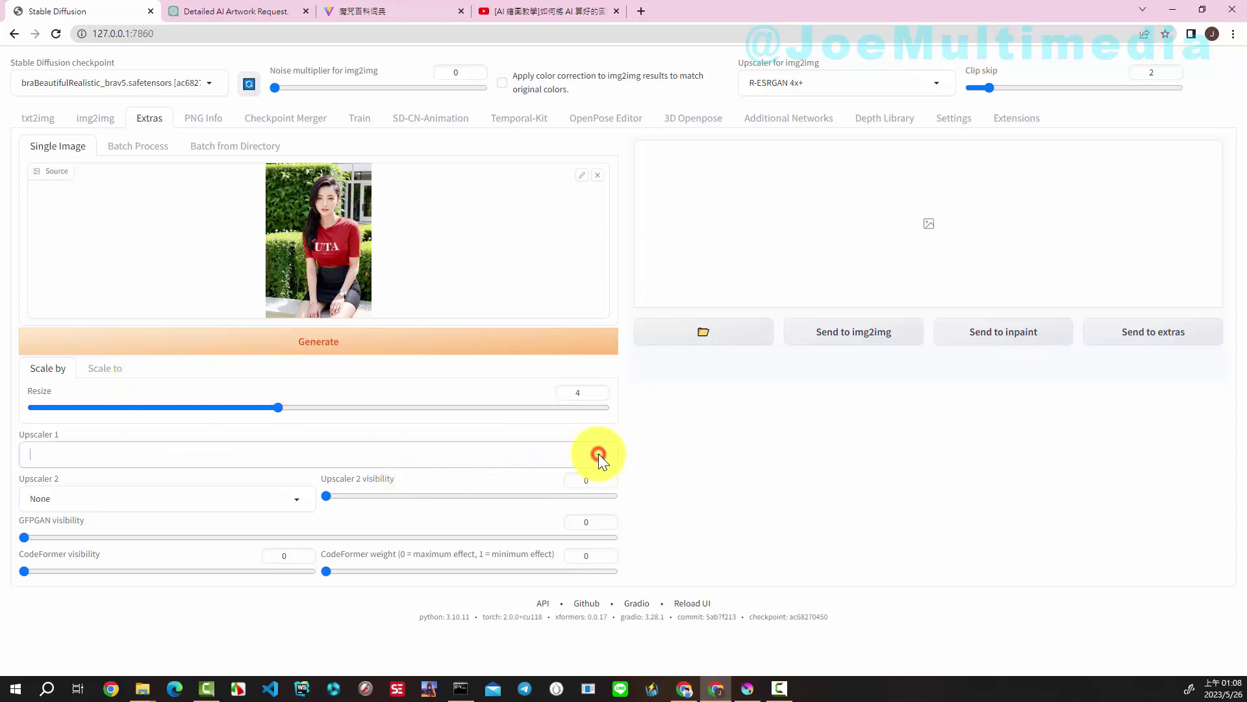
pyautogui.click(50, 366)
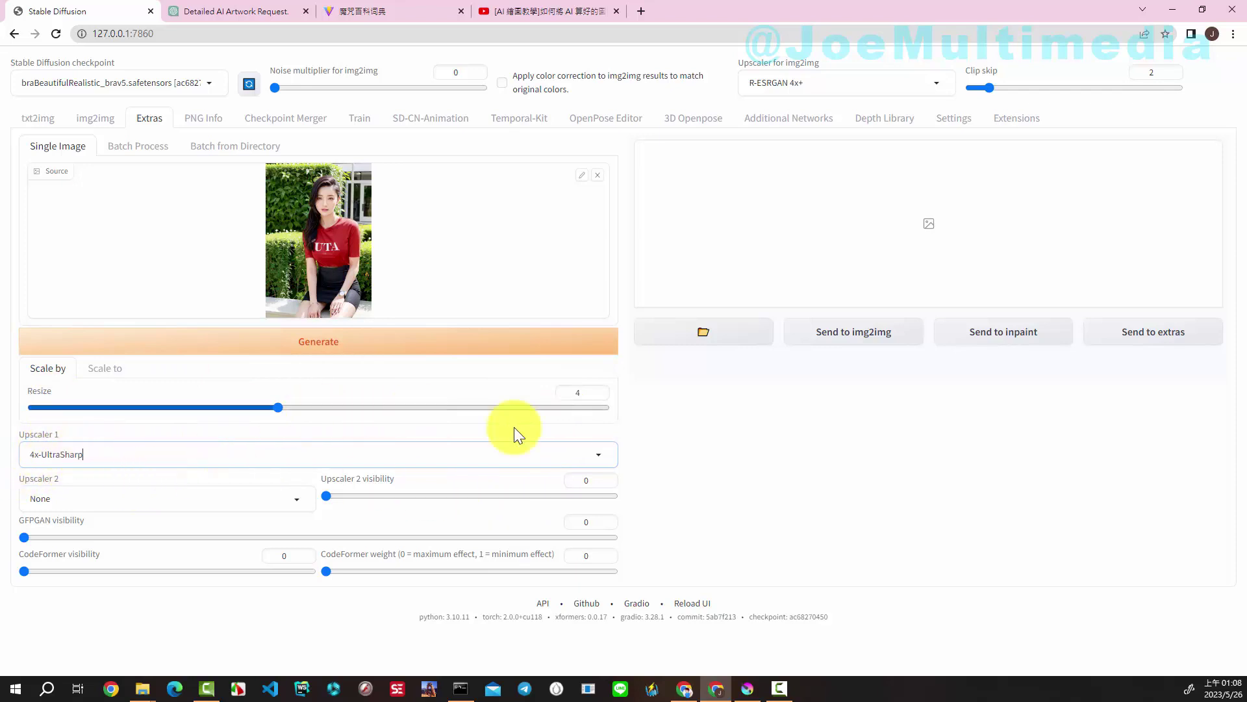
pyautogui.click(318, 348)
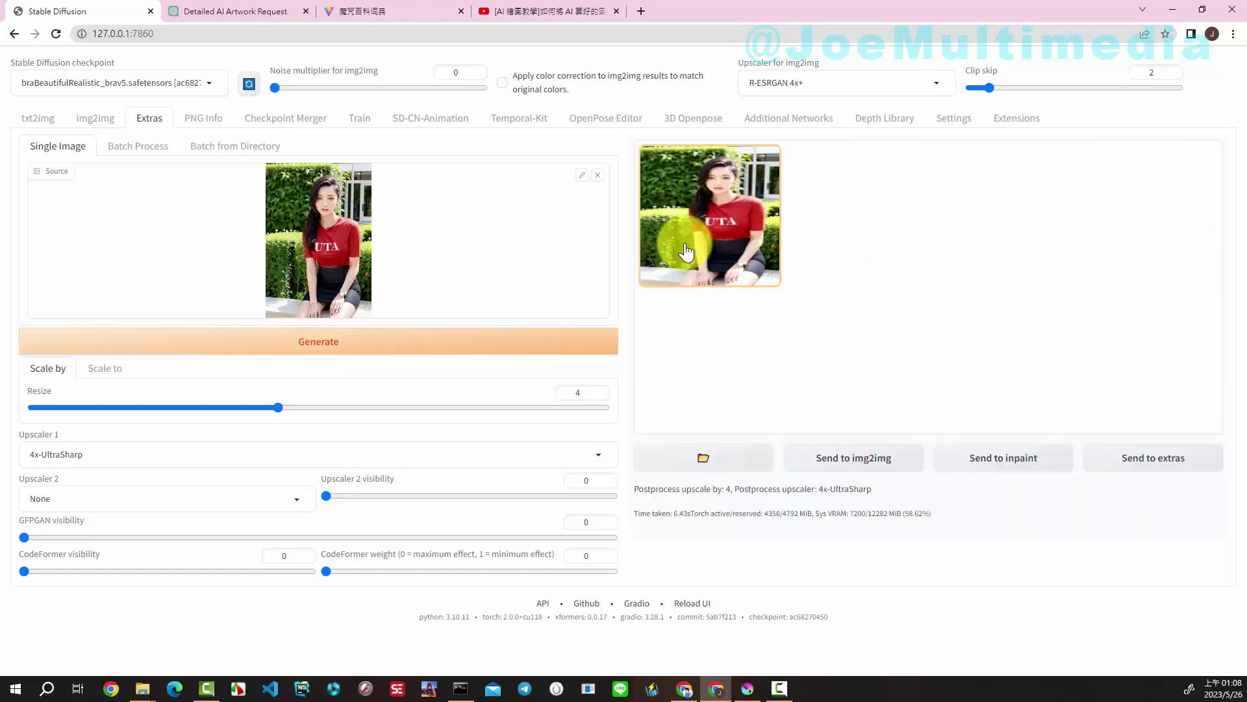
# Step: Open the 4x-upscaled red UTA t-shirt portrait full screen and scroll to inspect it
pyautogui.click(721, 239)
pyautogui.click(970, 270)
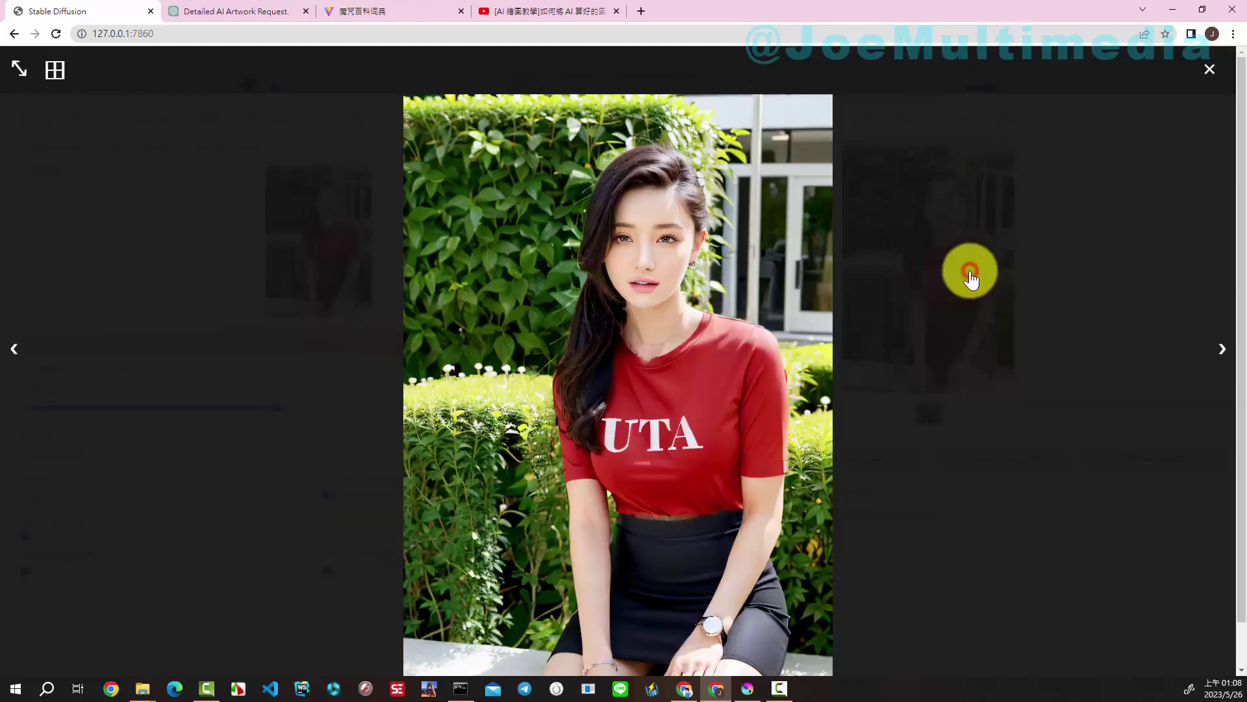
pyautogui.scroll(-1, 783, 291)
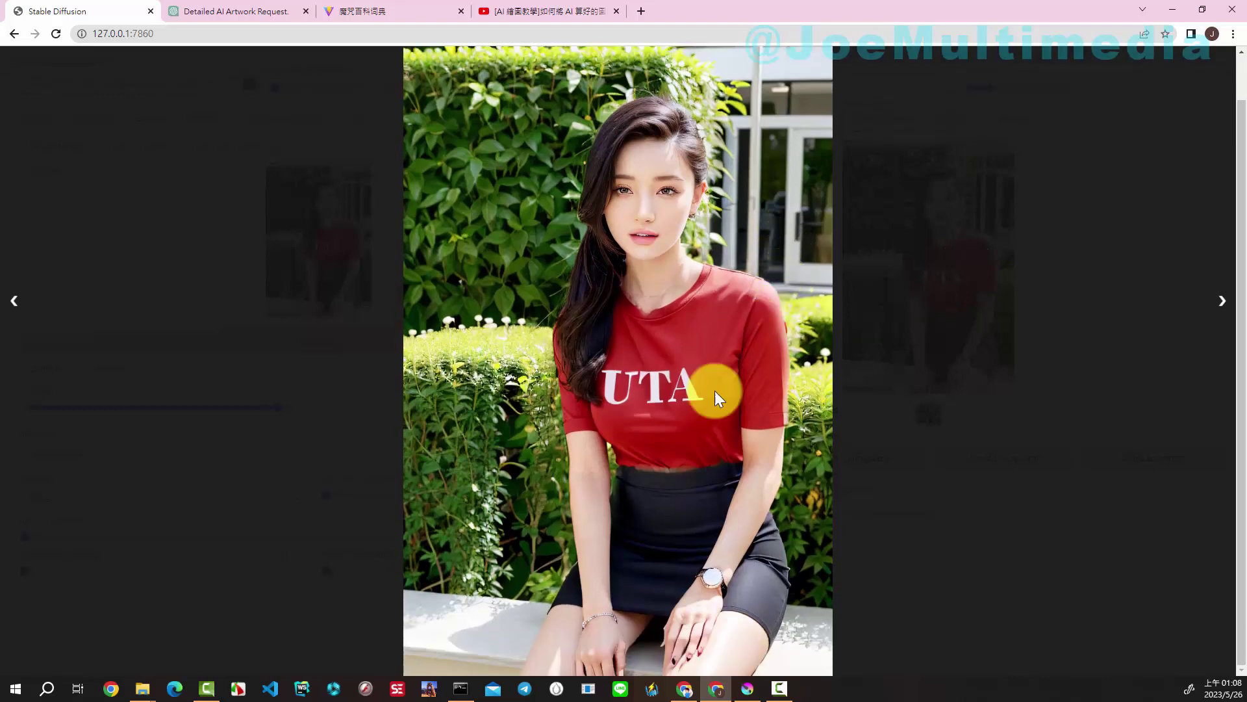
pyautogui.scroll(1, 706, 494)
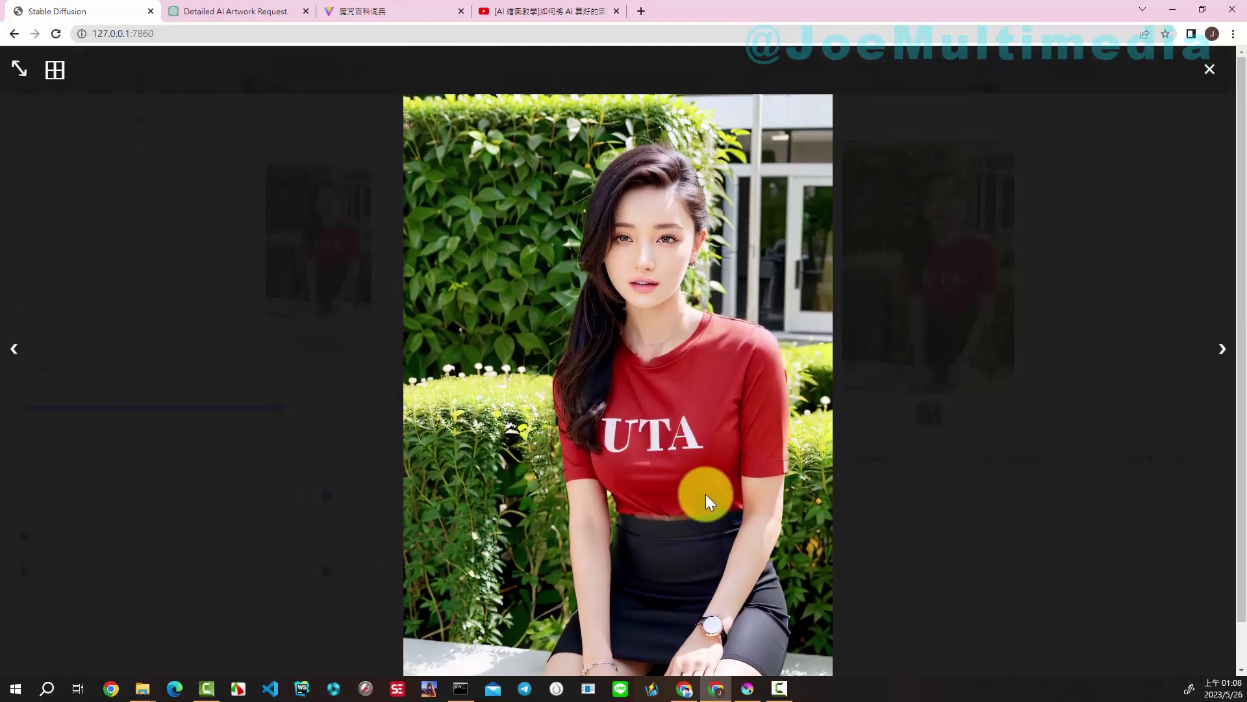
pyautogui.scroll(-1, 706, 494)
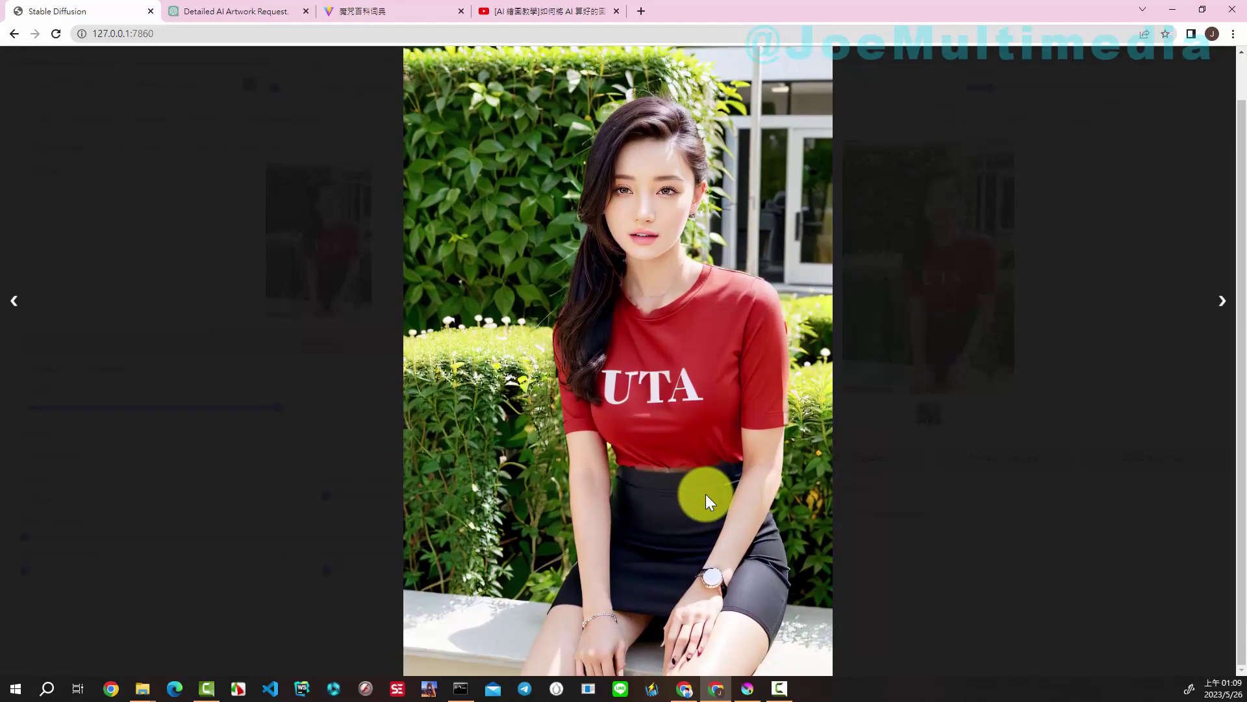